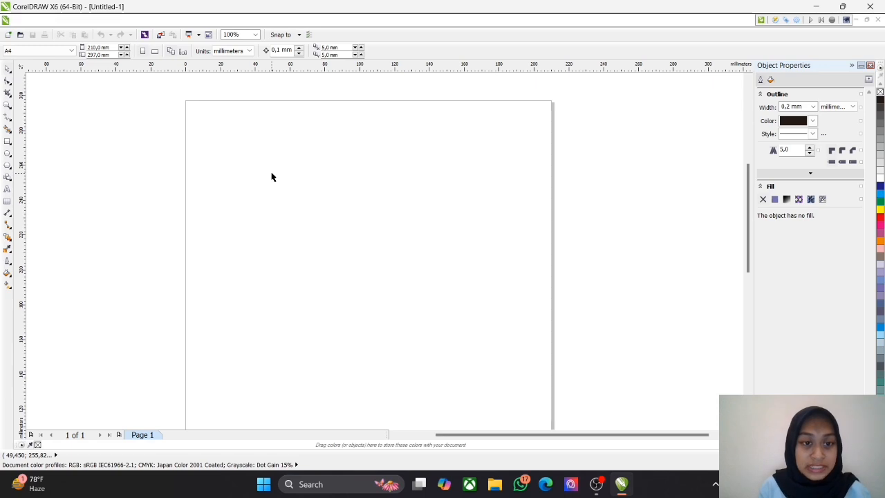
# Step: Draw a rectangle in the upper part of the page and set its size to 100 mm wide by 20 mm high
pyautogui.click(8, 141)
pyautogui.moveTo(248, 144); pyautogui.dragTo(432, 177)
pyautogui.click(104, 46)
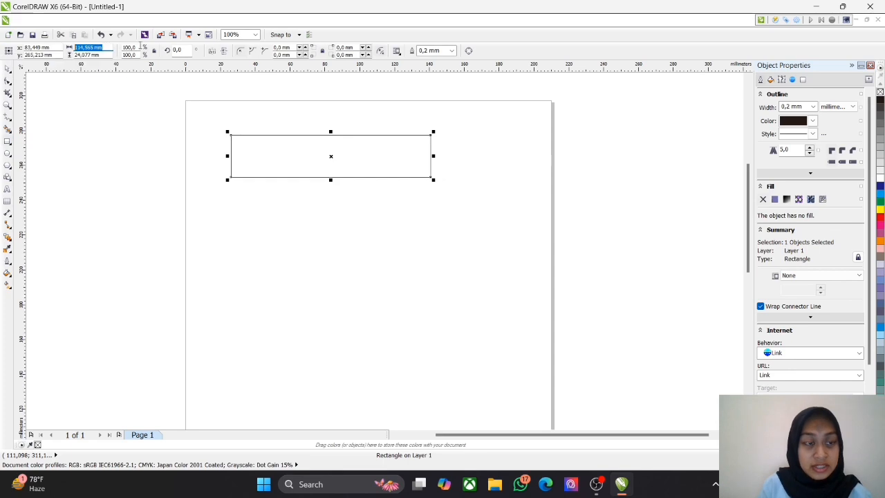
pyautogui.write('110')
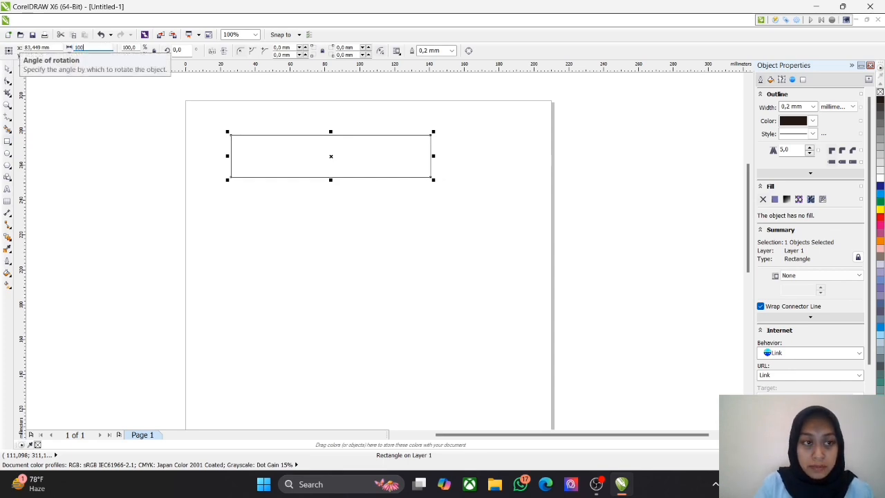
pyautogui.press('Return')
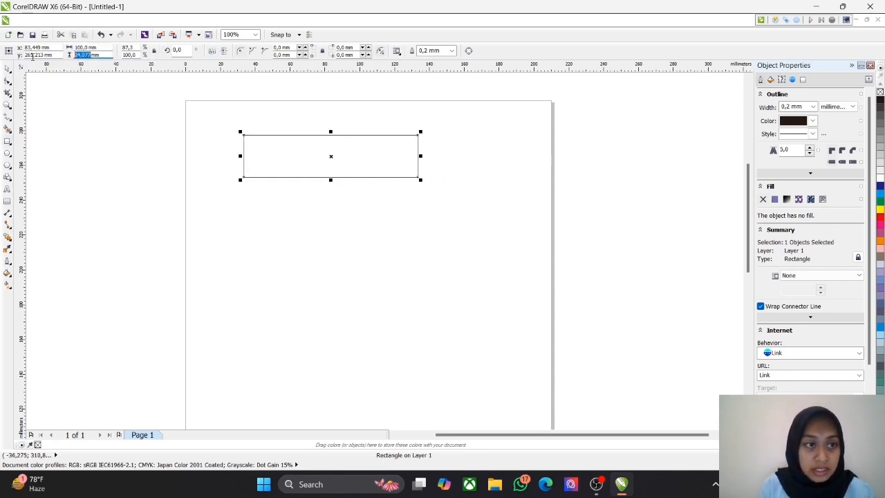
pyautogui.write('20mm')
pyautogui.press('Return')
pyautogui.click(418, 218)
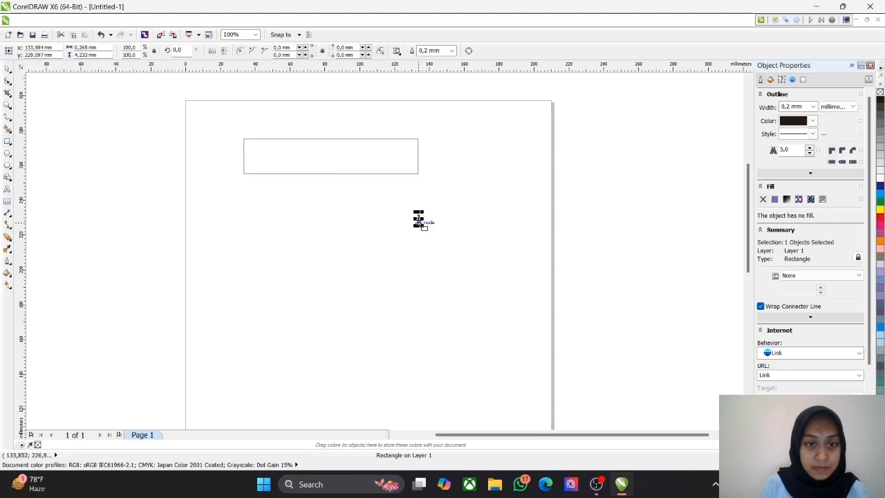
# Step: Create a paragraph text frame about 107 by 24 mm below the rectangle containing the person's full name in capitals, set in Bauhaus 93
pyautogui.click(7, 188)
pyautogui.moveTo(247, 201); pyautogui.dragTo(434, 242)
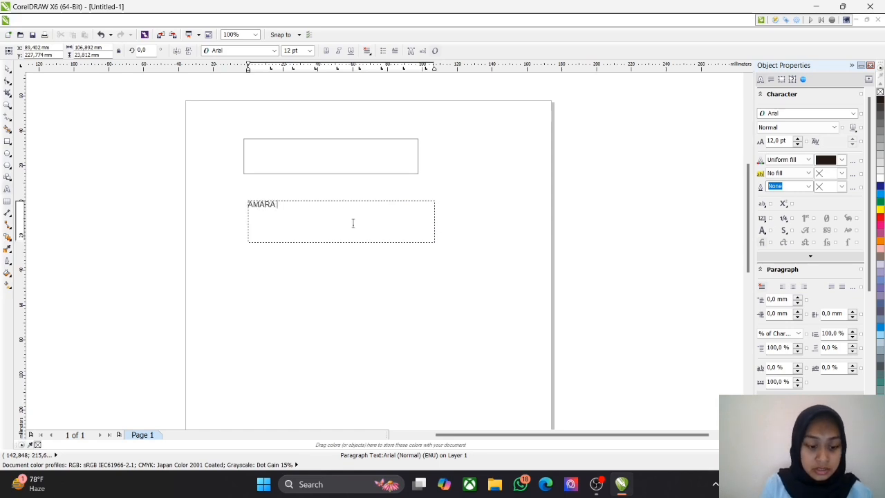
pyautogui.hotkey('ctrl', 'a')
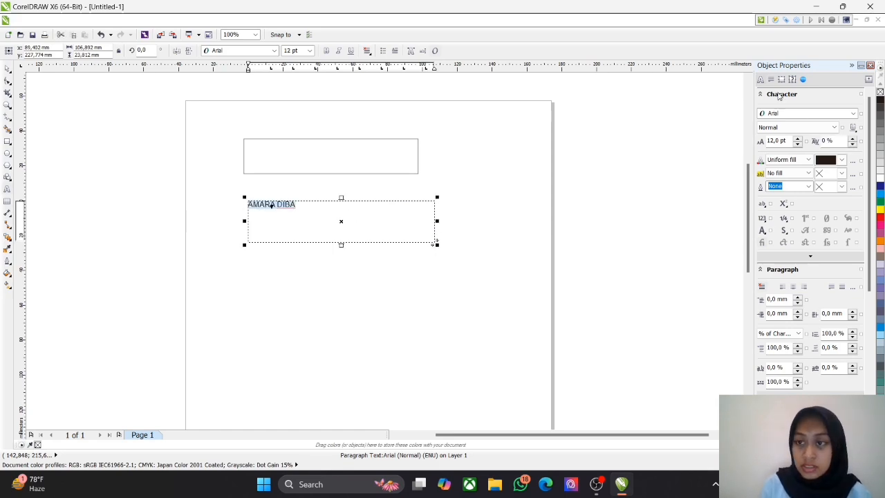
pyautogui.click(853, 114)
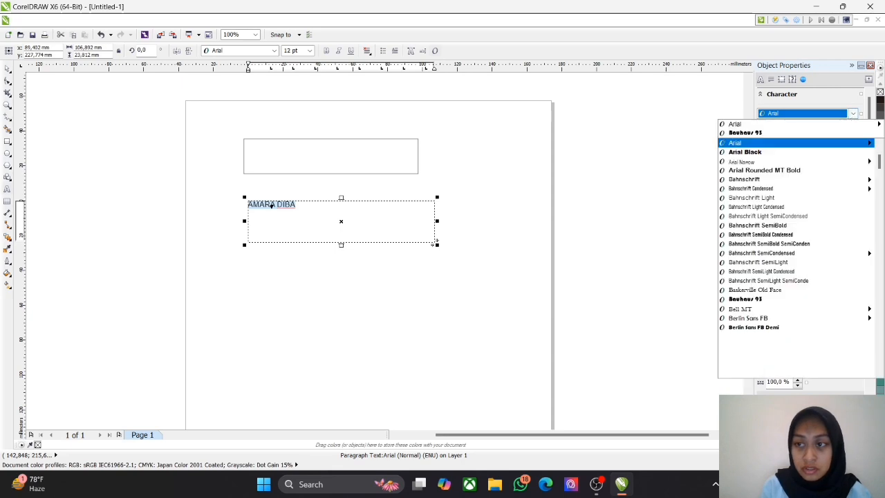
pyautogui.click(773, 133)
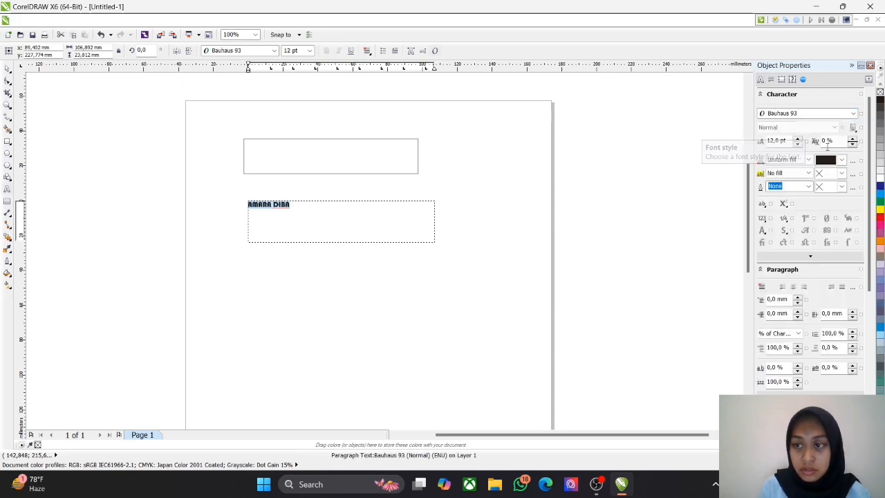
# Step: Set the font size of the name text to 27 pt
pyautogui.click(797, 137)
pyautogui.click(797, 138)
pyautogui.click(797, 138)
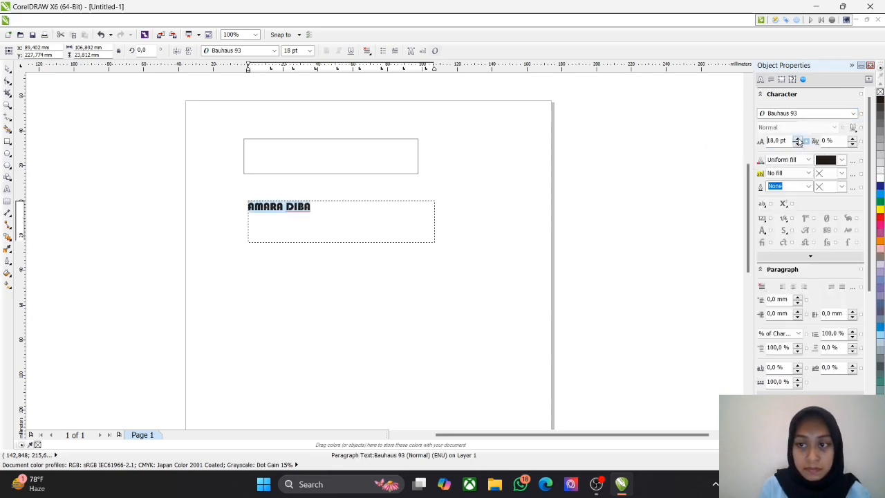
pyautogui.click(797, 138)
pyautogui.click(797, 138)
pyautogui.click(797, 138)
pyautogui.click(797, 138)
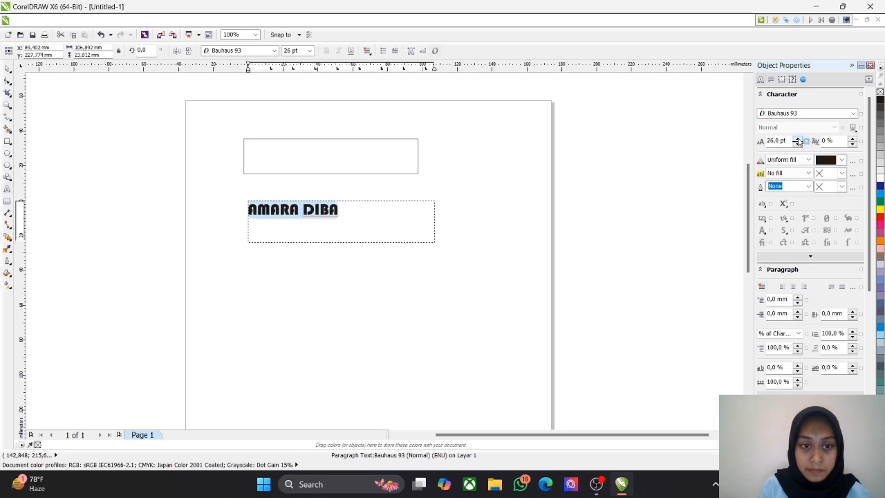
pyautogui.click(797, 138)
pyautogui.click(798, 145)
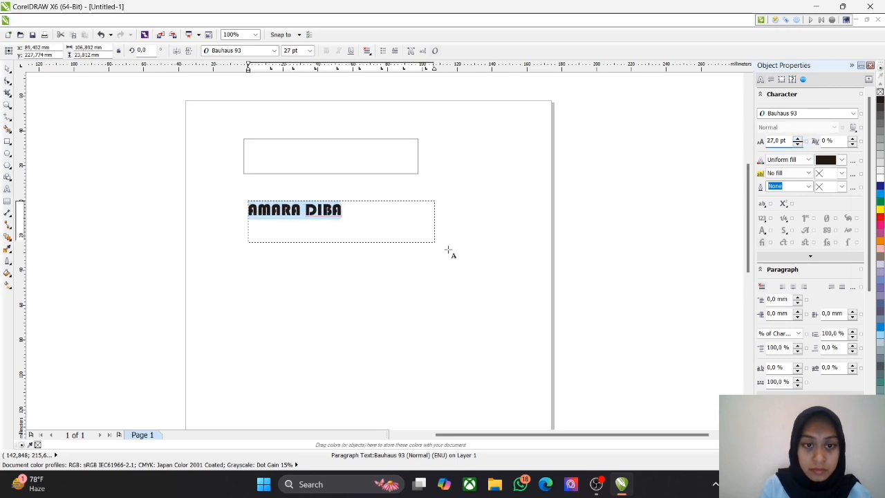
# Step: Convert the name text to curves
pyautogui.click(7, 69)
pyautogui.scroll(1, 328, 152)
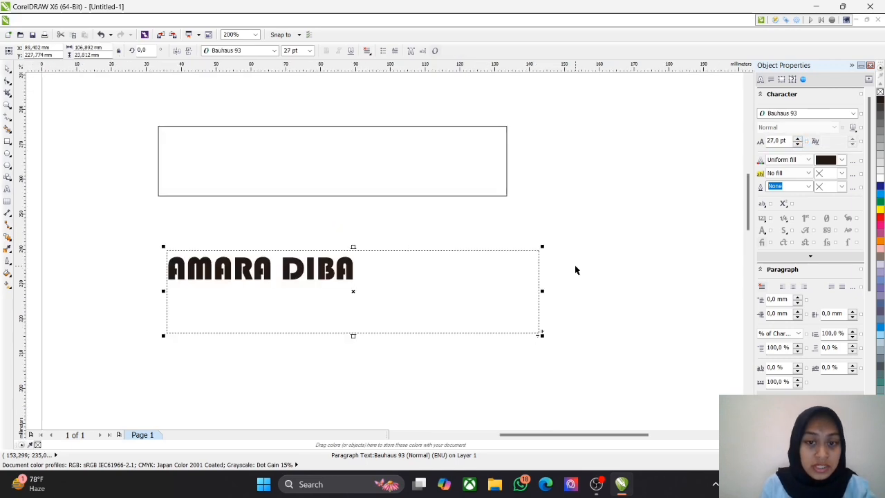
pyautogui.rightClick(319, 253)
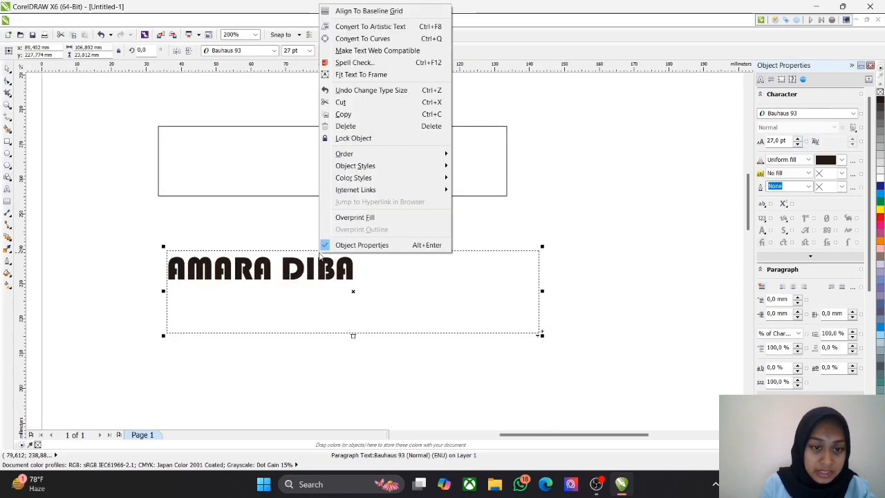
pyautogui.click(410, 45)
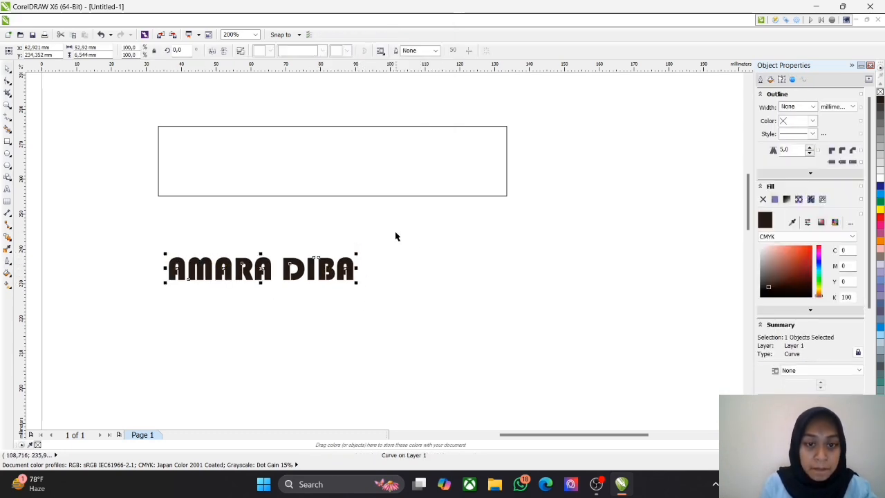
# Step: Convert the 100 × 20 mm rectangle to curves
pyautogui.click(387, 196)
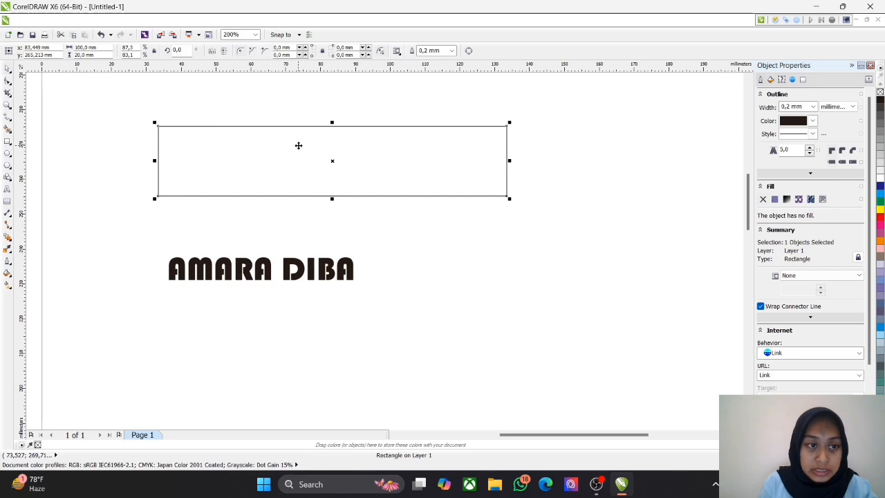
pyautogui.rightClick(258, 195)
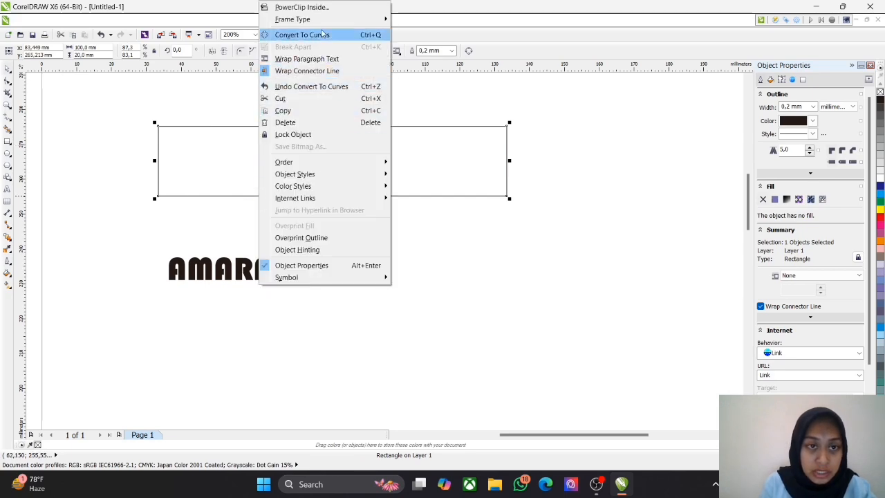
pyautogui.click(297, 35)
# Step: Move the name into the rectangle's upper-left corner so the first letter's left side overlaps the rectangle's left edge
pyautogui.click(277, 270)
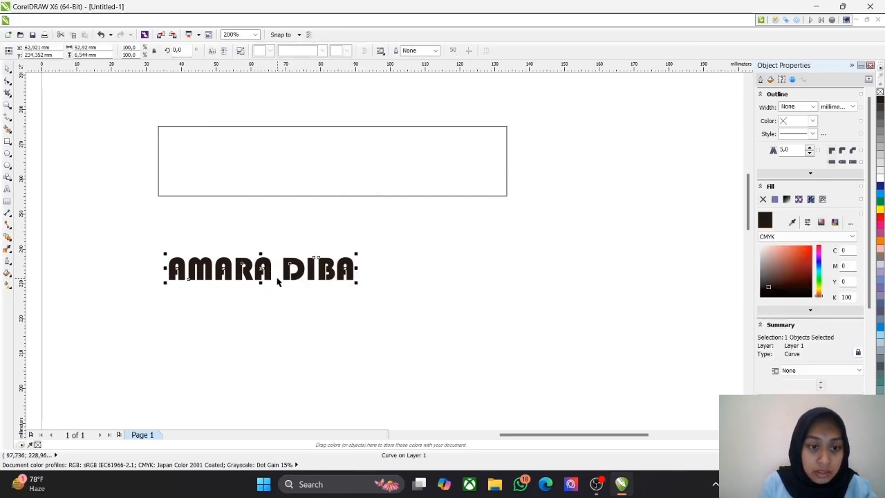
pyautogui.moveTo(260, 268); pyautogui.dragTo(251, 138)
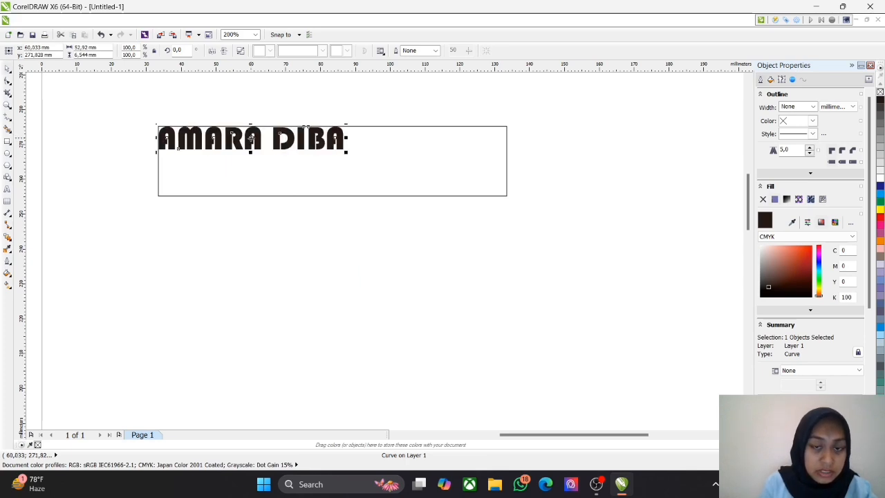
pyautogui.moveTo(201, 209); pyautogui.dragTo(228, 298)
pyautogui.scroll(2, 234, 270)
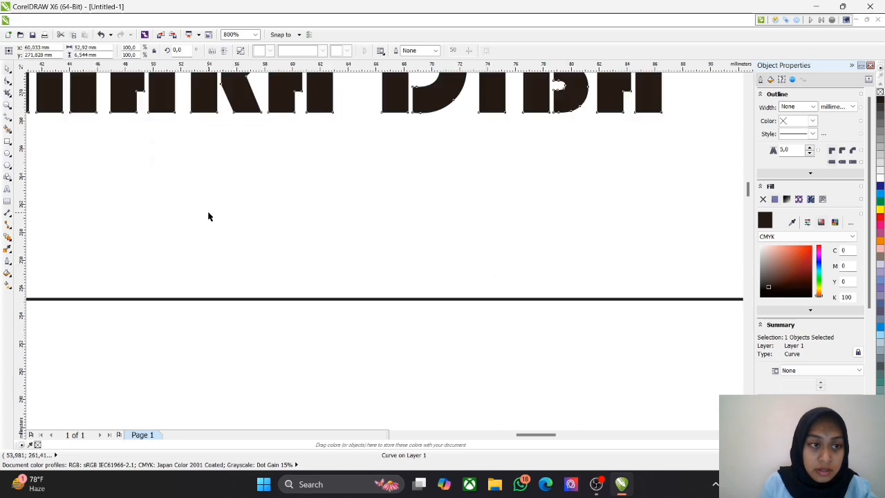
pyautogui.scroll(-1, 208, 212)
pyautogui.moveTo(199, 205); pyautogui.dragTo(333, 257)
pyautogui.scroll(2, 222, 212)
pyautogui.moveTo(234, 224); pyautogui.dragTo(275, 302)
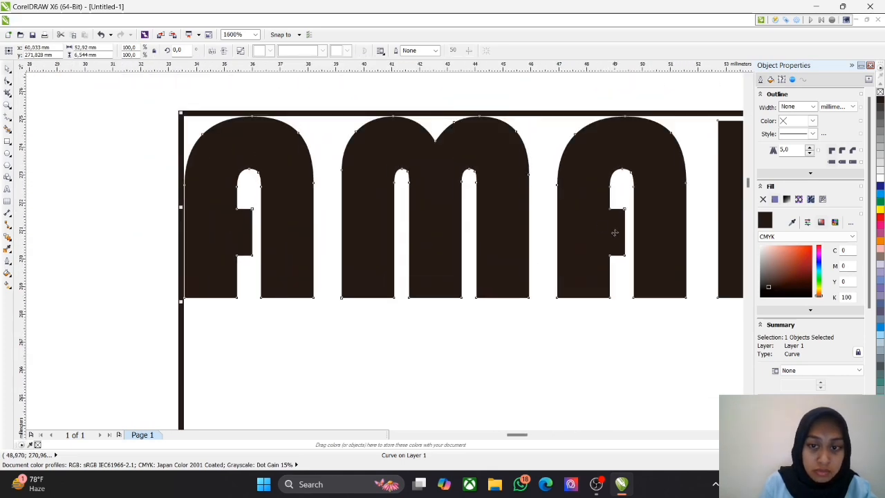
pyautogui.moveTo(605, 230); pyautogui.dragTo(600, 229)
pyautogui.click(49, 265)
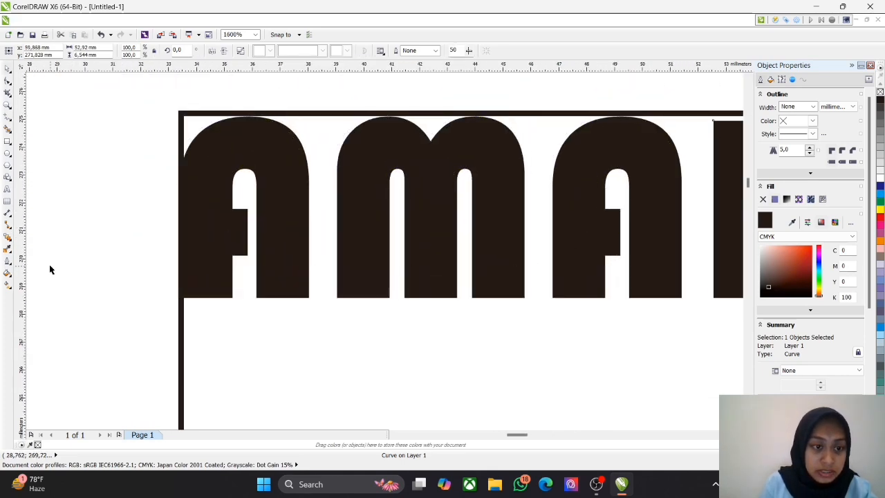
# Step: Place a vertical guideline beyond the name at about x 94.6 mm and a horizontal guideline near the letters' bottom at about y 268.8 mm
pyautogui.moveTo(452, 335); pyautogui.dragTo(308, 312)
pyautogui.scroll(1, 415, 313)
pyautogui.scroll(-2, 464, 305)
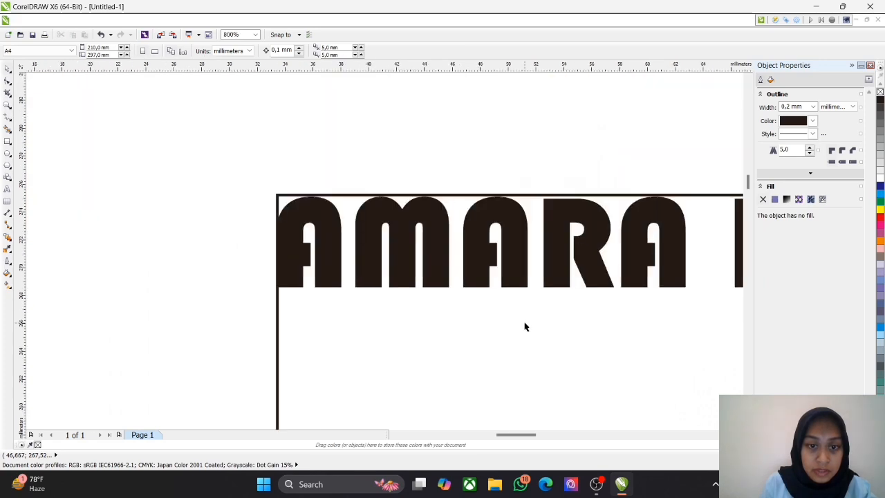
pyautogui.moveTo(524, 323); pyautogui.dragTo(377, 227)
pyautogui.scroll(1, 574, 266)
pyautogui.scroll(-2, 535, 265)
pyautogui.moveTo(557, 267); pyautogui.dragTo(354, 271)
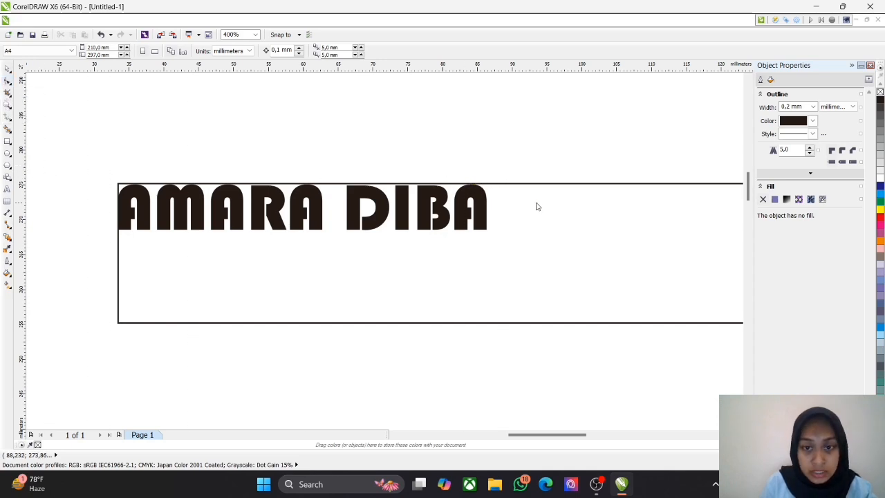
pyautogui.moveTo(537, 206); pyautogui.dragTo(543, 204)
pyautogui.moveTo(375, 70); pyautogui.dragTo(376, 236)
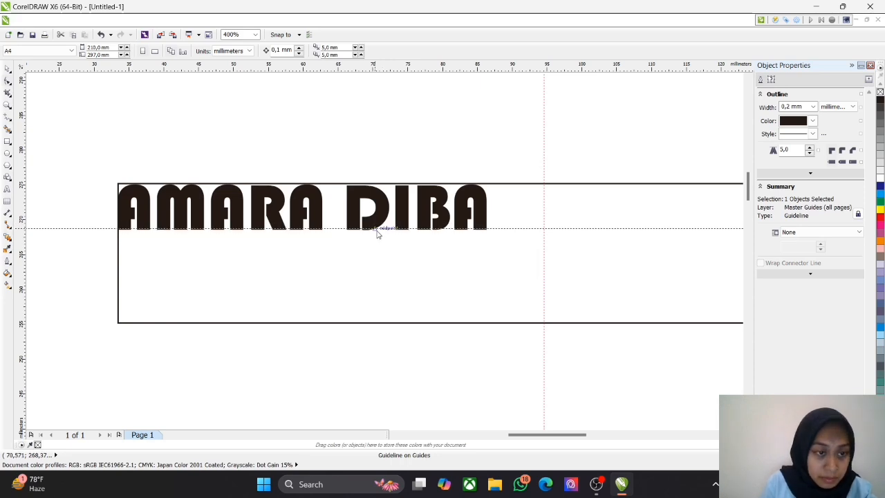
# Step: Select the rectangle's curve with the Shape tool where its left edge meets the horizontal guideline
pyautogui.scroll(3, 292, 233)
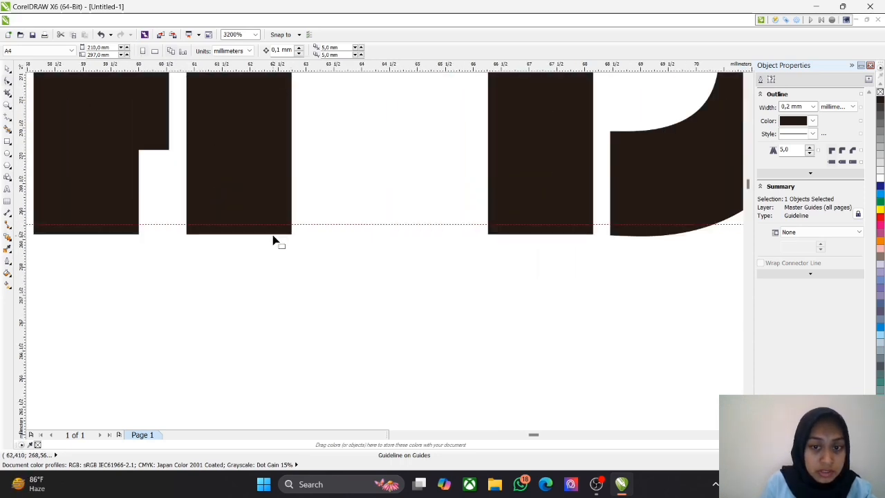
pyautogui.scroll(-3, 275, 239)
pyautogui.hscroll(-3, 147, 238)
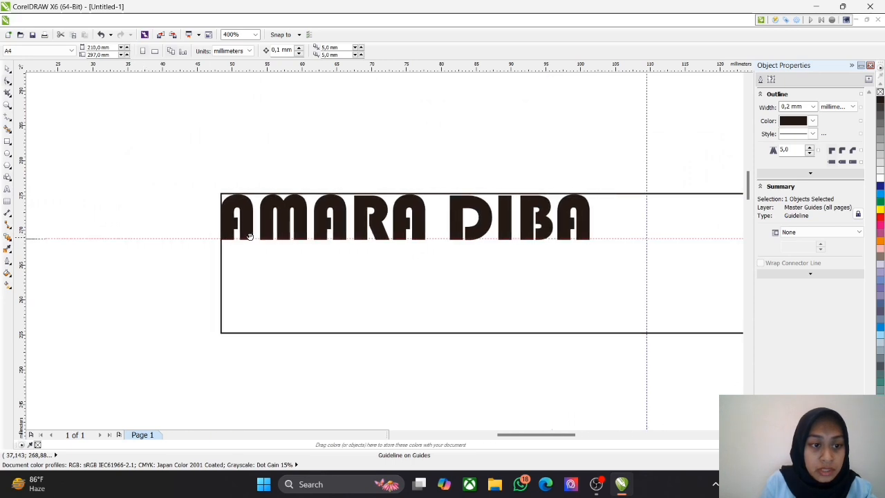
pyautogui.scroll(4, 204, 237)
pyautogui.scroll(6, 203, 237)
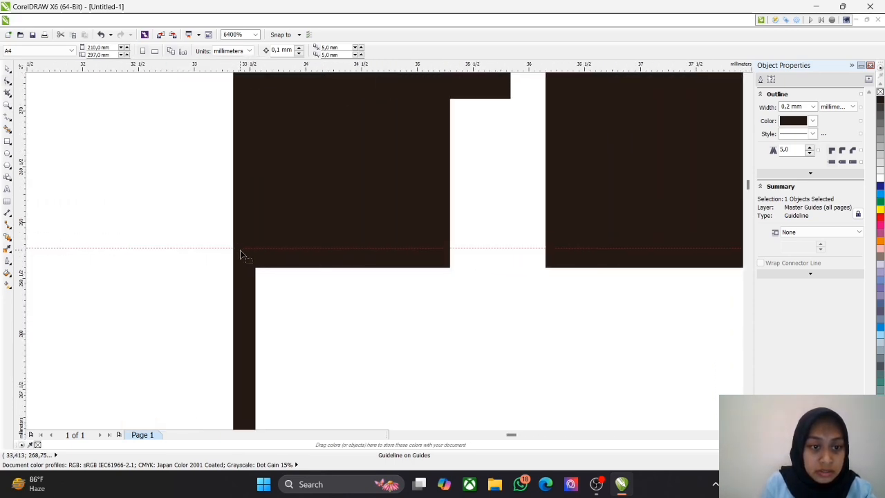
pyautogui.rightClick(240, 250)
pyautogui.click(224, 229)
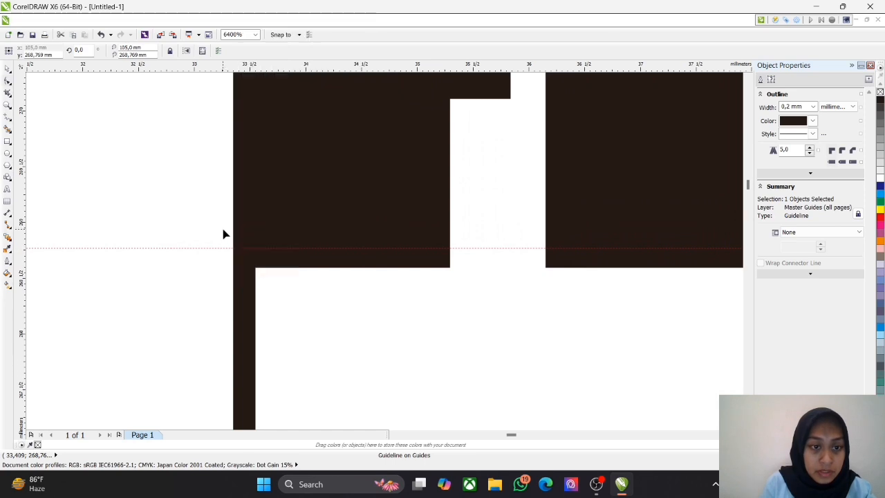
pyautogui.click(199, 140)
pyautogui.doubleClick(241, 258)
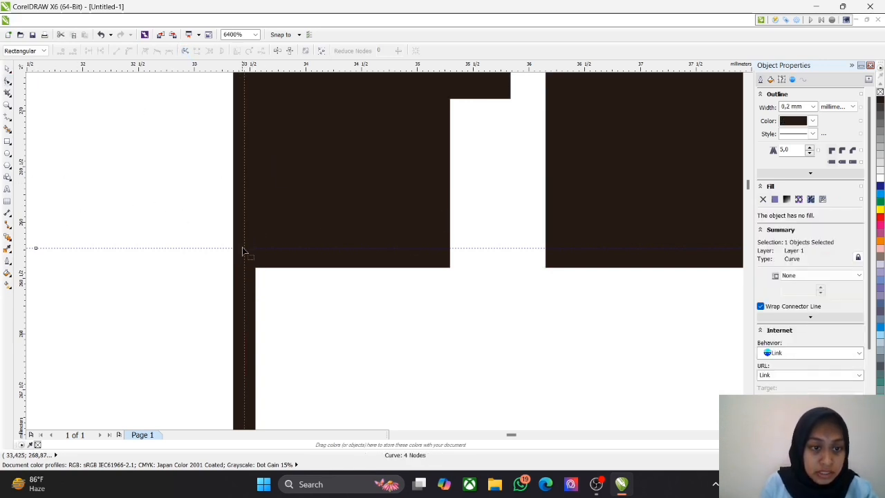
# Step: Add a node to the rectangle's left edge where it crosses the horizontal guideline
pyautogui.scroll(-5, 242, 251)
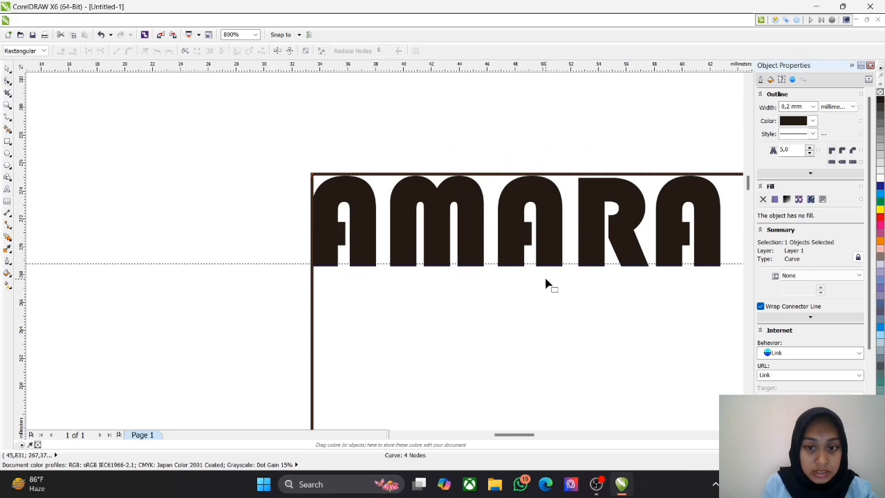
pyautogui.moveTo(546, 280); pyautogui.dragTo(349, 241)
pyautogui.moveTo(197, 255); pyautogui.dragTo(370, 280)
pyautogui.scroll(1, 360, 254)
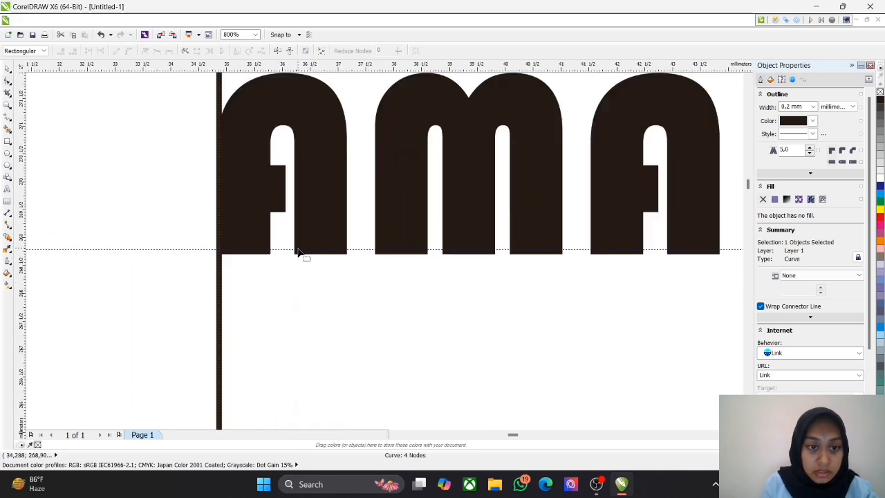
pyautogui.scroll(3, 189, 269)
pyautogui.click(190, 258)
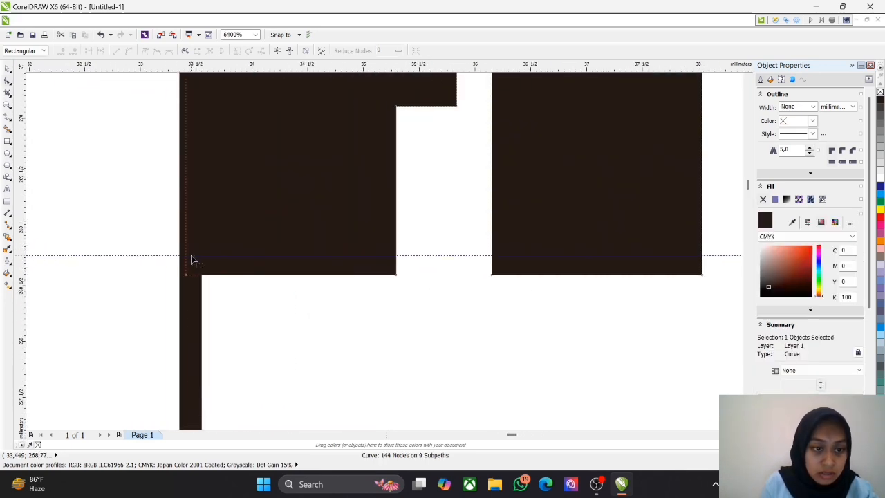
pyautogui.click(191, 259)
pyautogui.rightClick(190, 256)
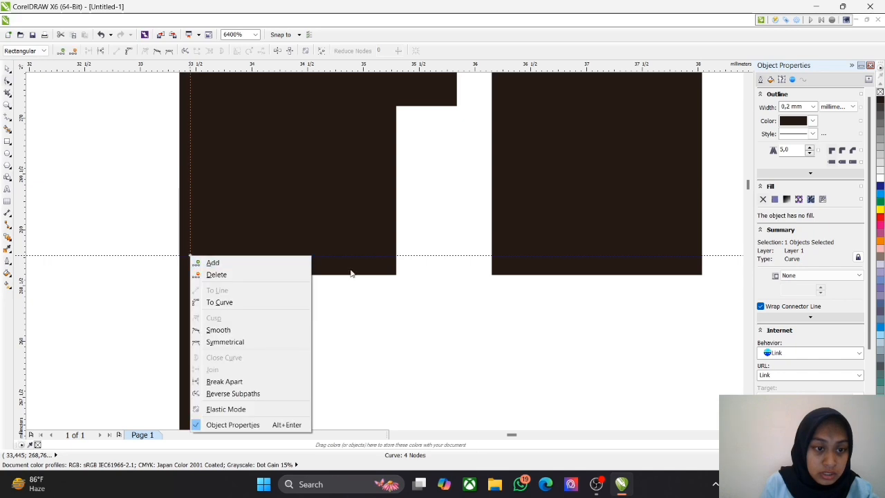
pyautogui.click(213, 263)
# Step: Add a node to the rectangle's top edge where it crosses the vertical guideline
pyautogui.scroll(3, 277, 345)
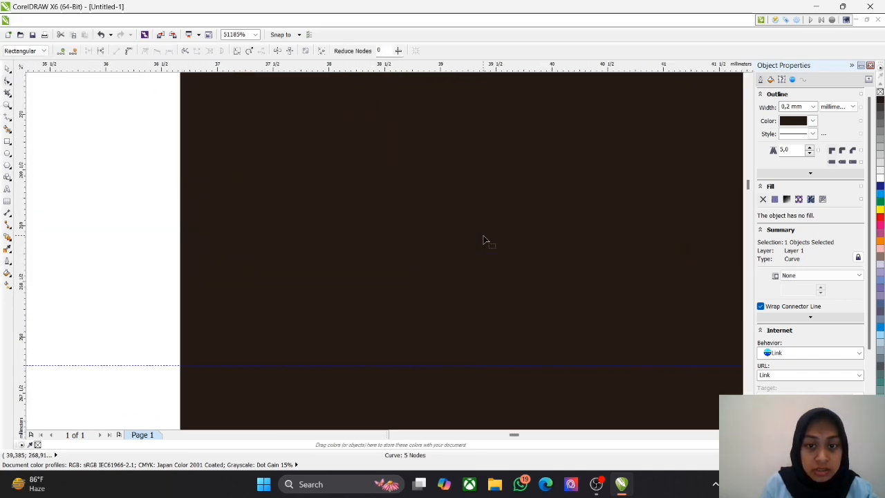
pyautogui.scroll(-6, 484, 240)
pyautogui.scroll(4, 514, 211)
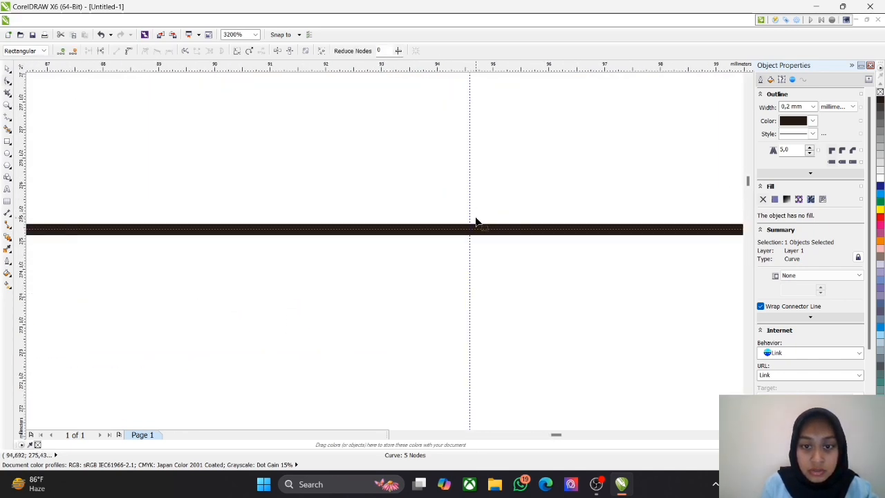
pyautogui.scroll(2, 476, 221)
pyautogui.rightClick(456, 235)
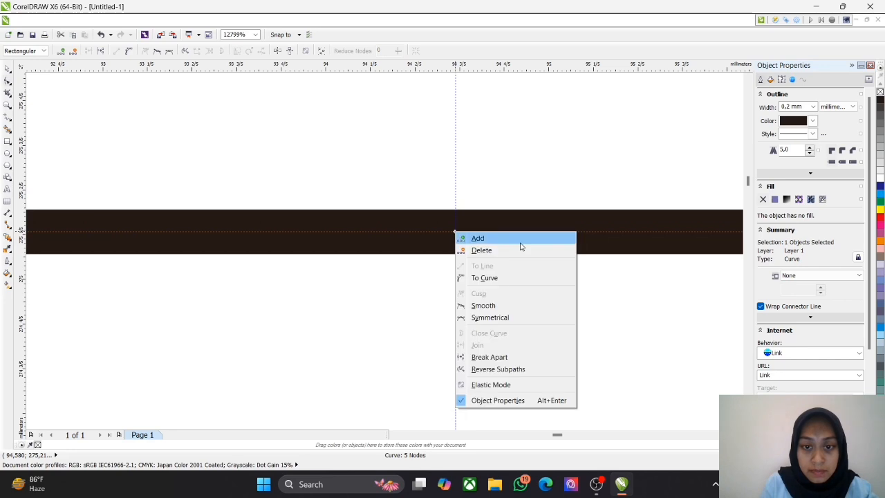
pyautogui.click(519, 240)
# Step: Move the rectangle's upper-left corner node exactly onto the intersection of the vertical and horizontal guidelines
pyautogui.scroll(2, 399, 311)
pyautogui.scroll(-10, 399, 311)
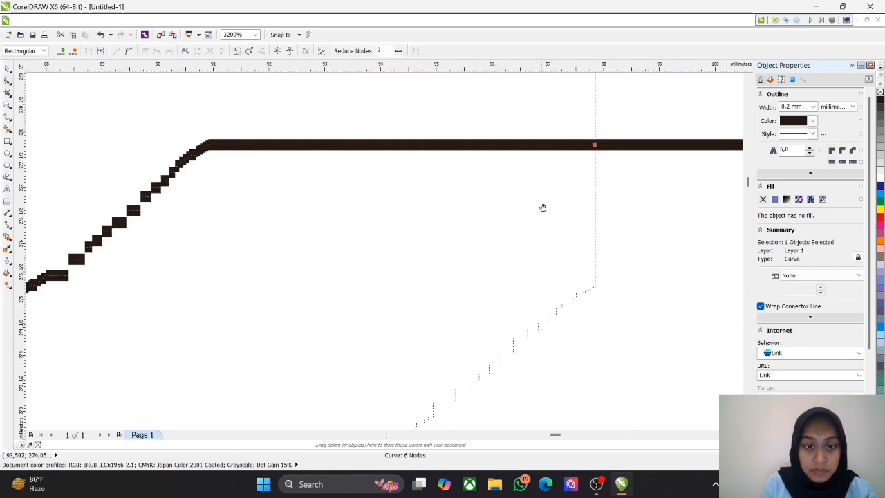
pyautogui.scroll(3, 506, 217)
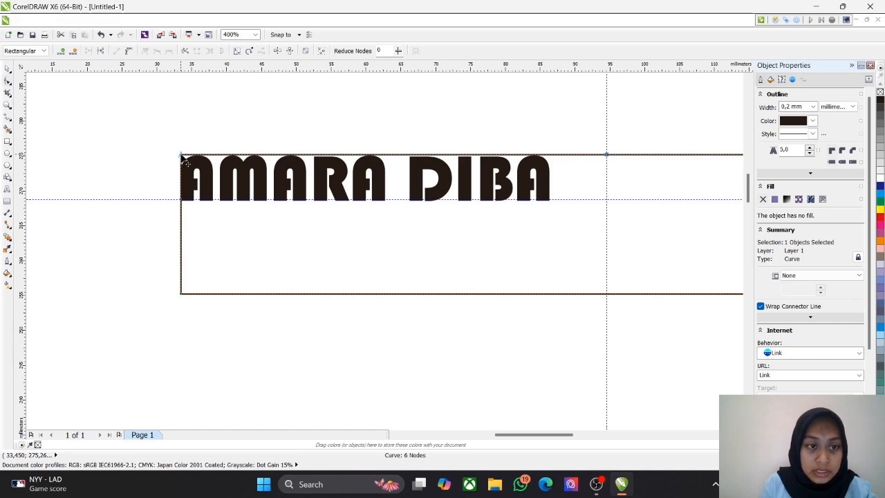
pyautogui.moveTo(182, 156); pyautogui.dragTo(607, 202)
pyautogui.scroll(4, 606, 200)
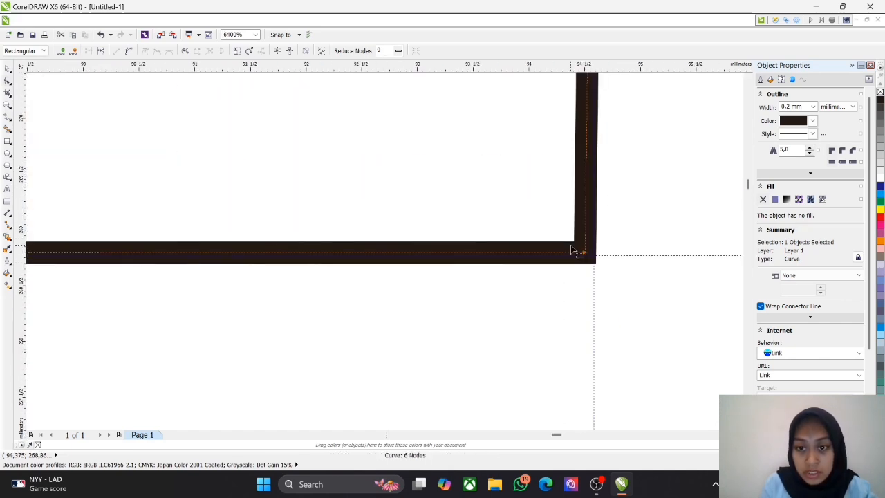
pyautogui.moveTo(582, 254); pyautogui.dragTo(595, 262)
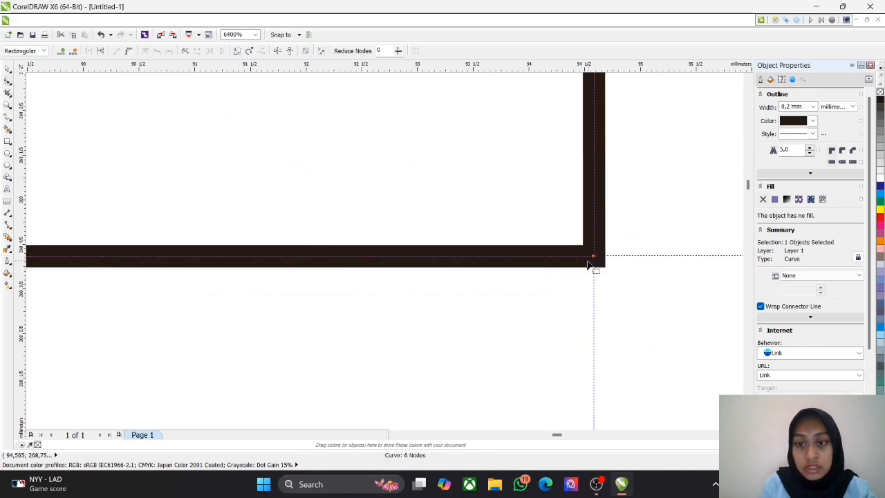
# Step: Add a node near the middle of the outline's right edge, at about y 264.5 mm
pyautogui.scroll(-4, 556, 252)
pyautogui.scroll(-2, 562, 259)
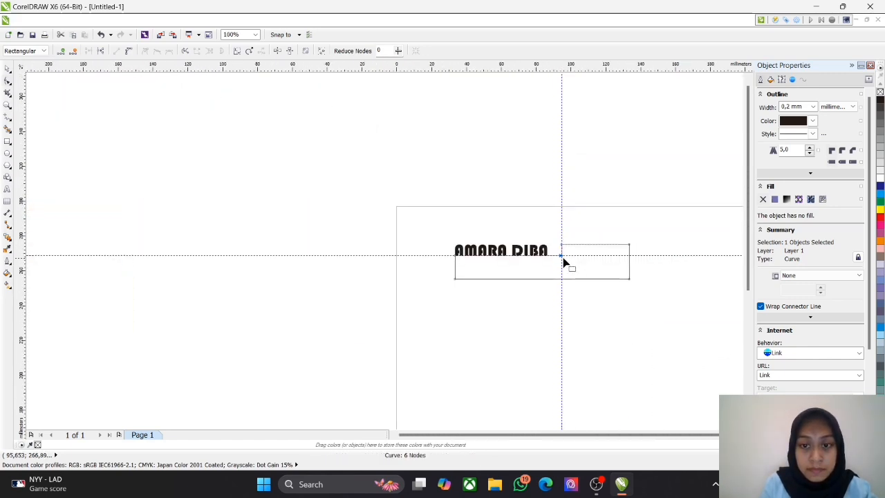
pyautogui.scroll(1, 608, 264)
pyautogui.scroll(2, 570, 257)
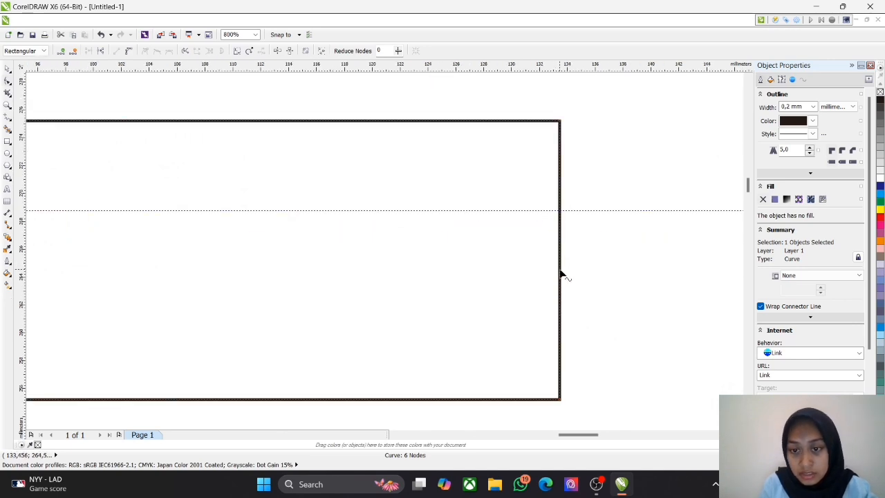
pyautogui.rightClick(560, 269)
pyautogui.click(646, 276)
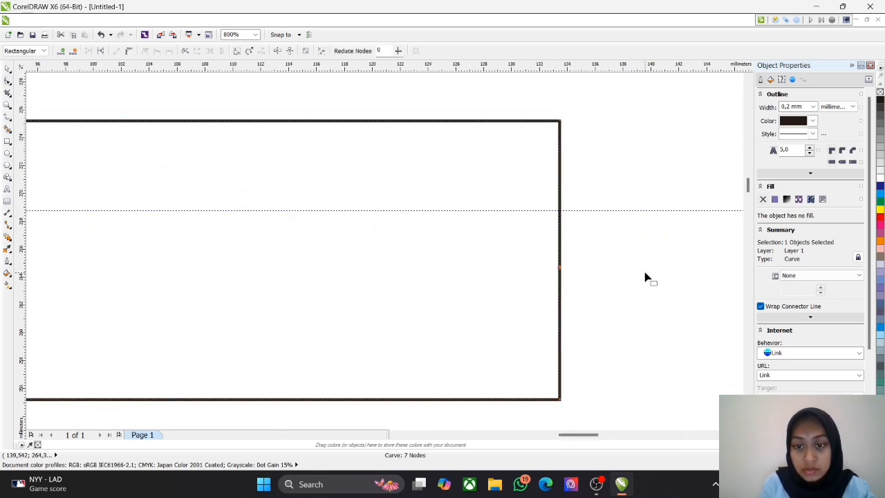
# Step: Pull the right edge's middle node outward to about x 148 mm to form a pointed end
pyautogui.scroll(-1, 637, 263)
pyautogui.moveTo(660, 299); pyautogui.dragTo(522, 298)
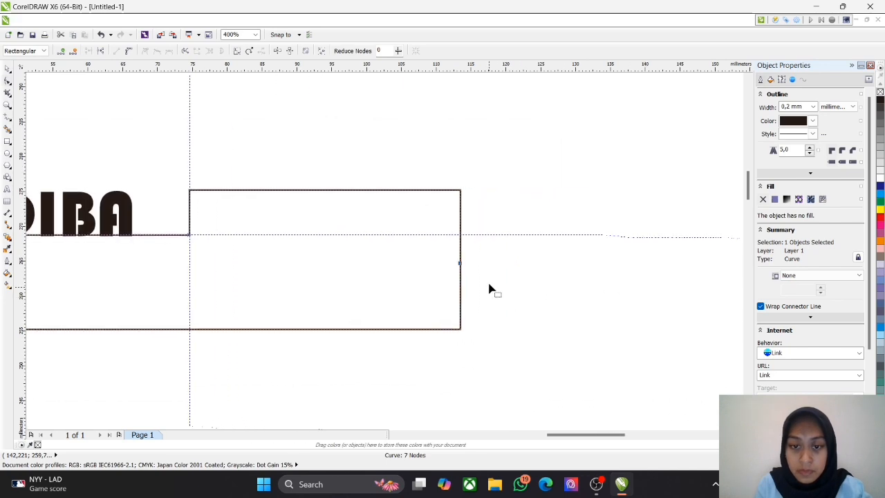
pyautogui.moveTo(460, 264); pyautogui.dragTo(562, 267)
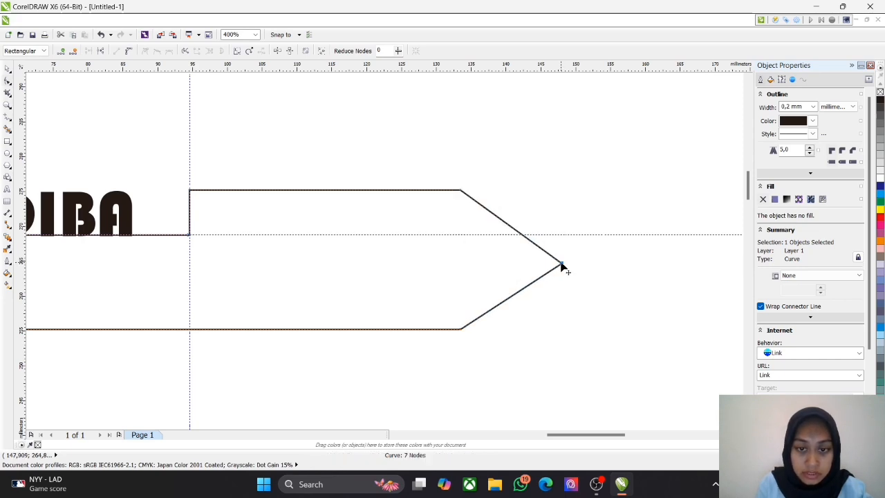
# Step: Draw an ellipse about 7.1 × 6 mm inside the tag near its pointed end
pyautogui.scroll(-2, 520, 265)
pyautogui.scroll(1, 424, 297)
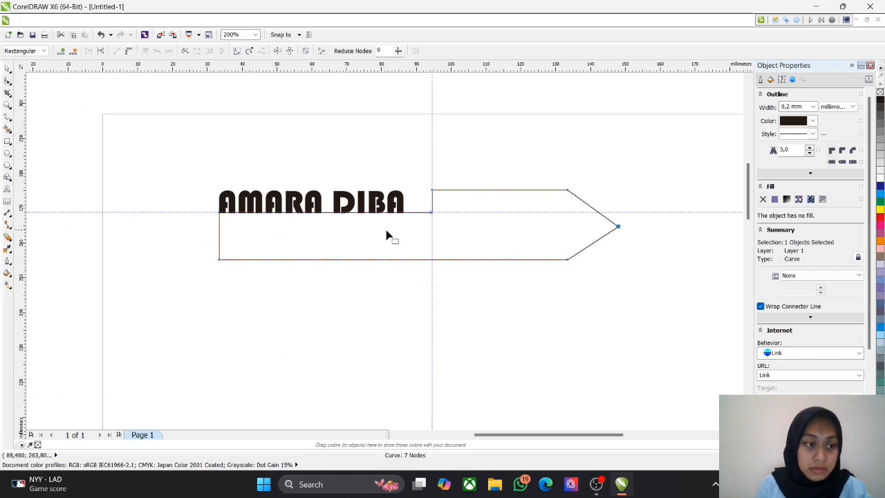
pyautogui.press('space')
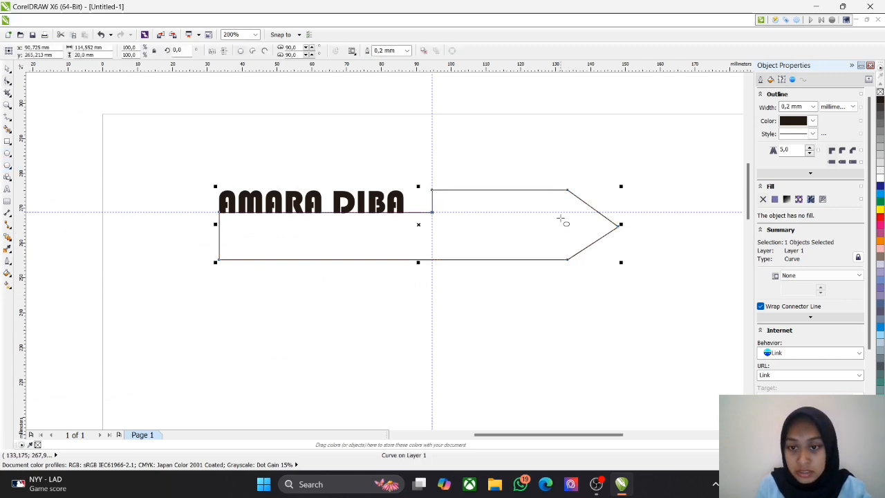
pyautogui.moveTo(563, 215); pyautogui.dragTo(590, 235)
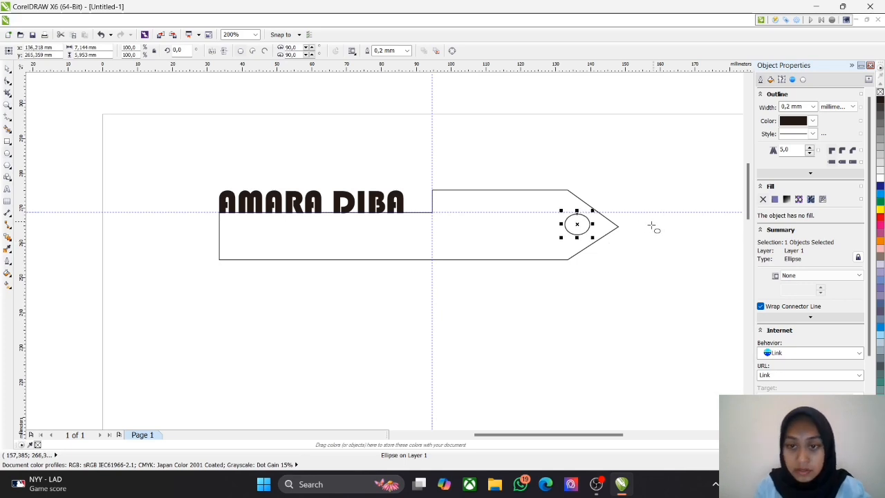
pyautogui.press('Escape')
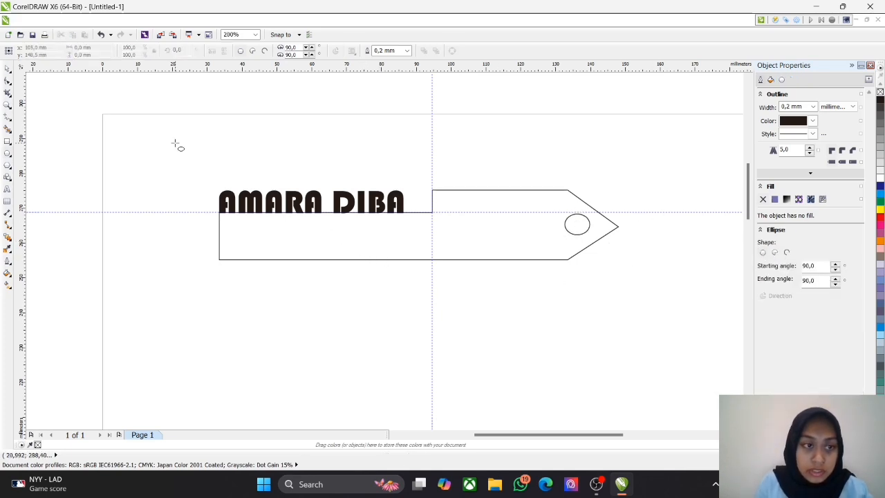
# Step: Select the name, the tag outline and the ellipse together and apply a hairline outline
pyautogui.press('space')
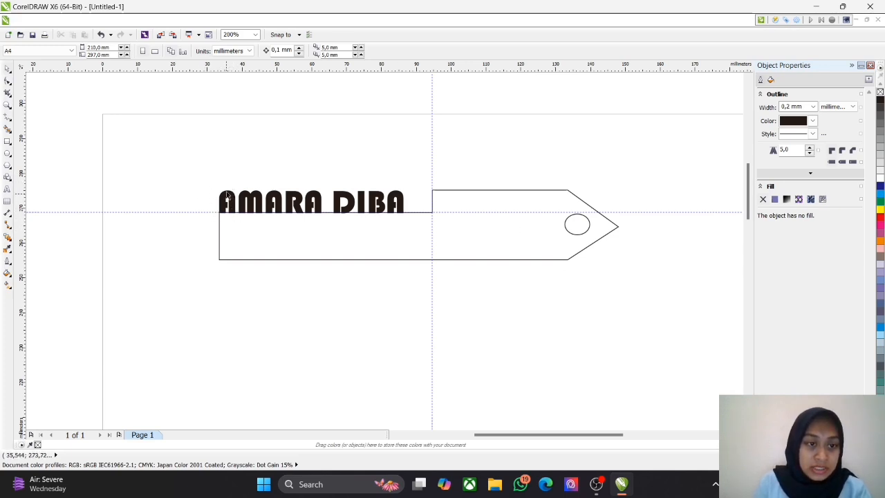
pyautogui.moveTo(203, 167); pyautogui.dragTo(650, 292)
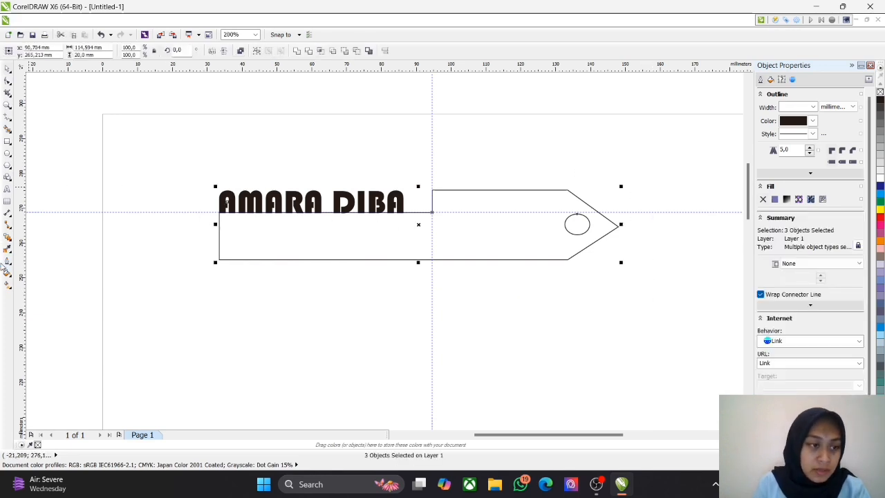
pyautogui.click(7, 249)
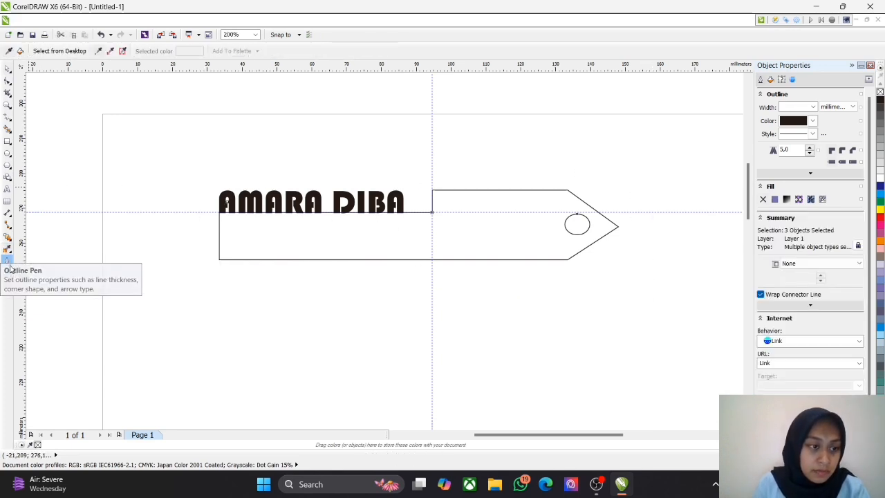
pyautogui.click(7, 261)
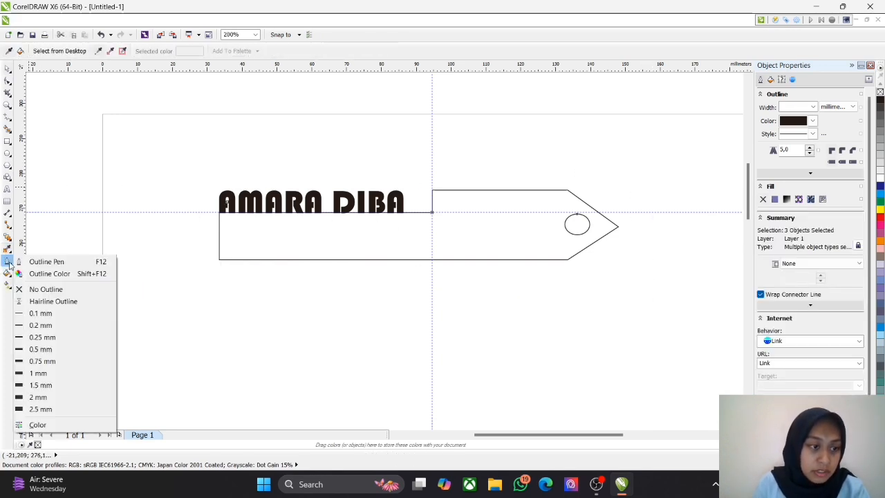
pyautogui.click(76, 308)
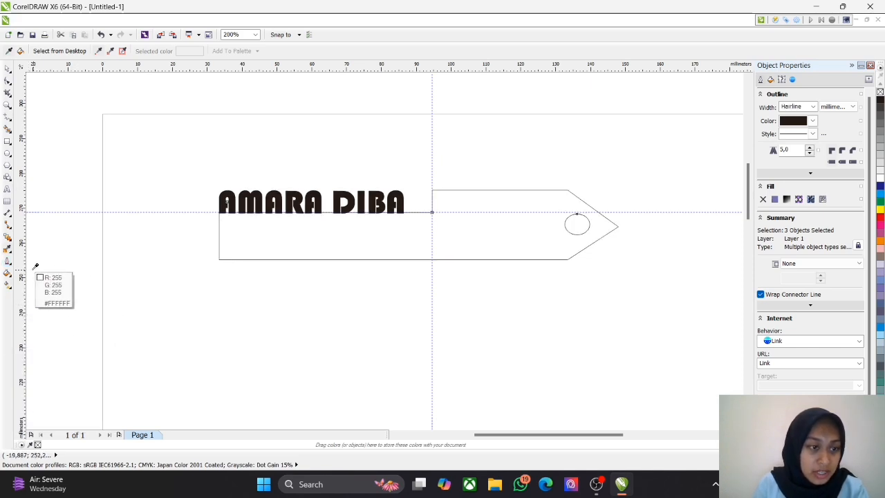
# Step: Remove the fill from the selected name, tag outline and ellipse, and return to the Pick tool
pyautogui.click(7, 274)
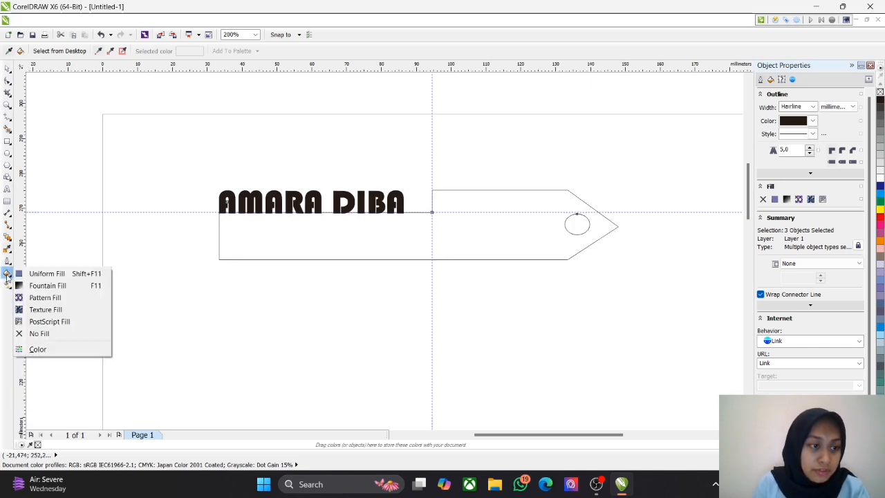
pyautogui.click(42, 334)
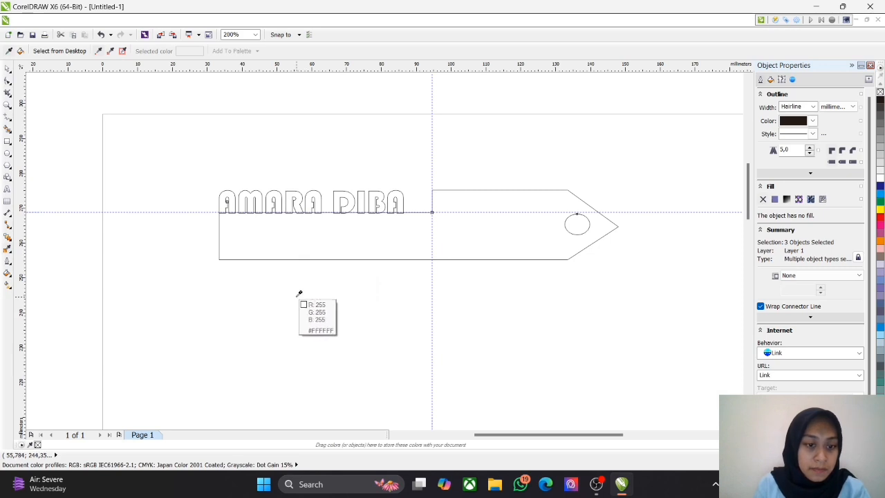
pyautogui.press('Escape')
pyautogui.click(8, 69)
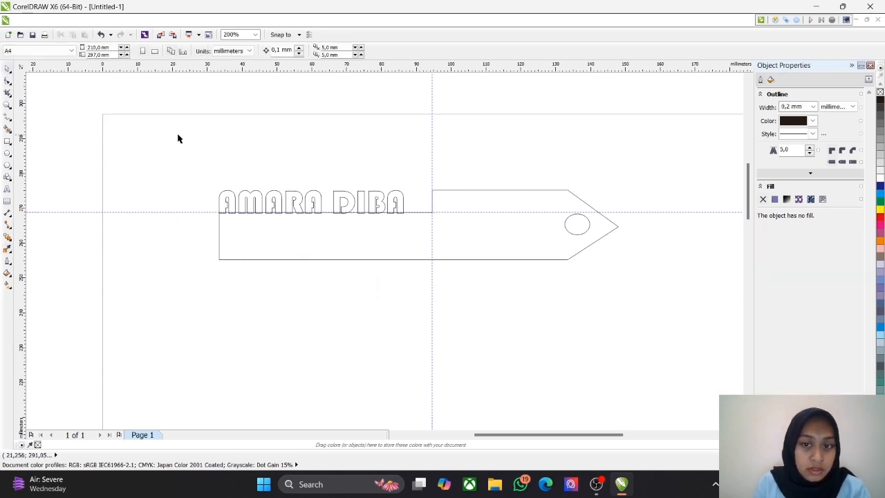
# Step: Select the name, tag outline and ellipse together and weld them, checking where the letters meet the base
pyautogui.moveTo(179, 132); pyautogui.dragTo(667, 321)
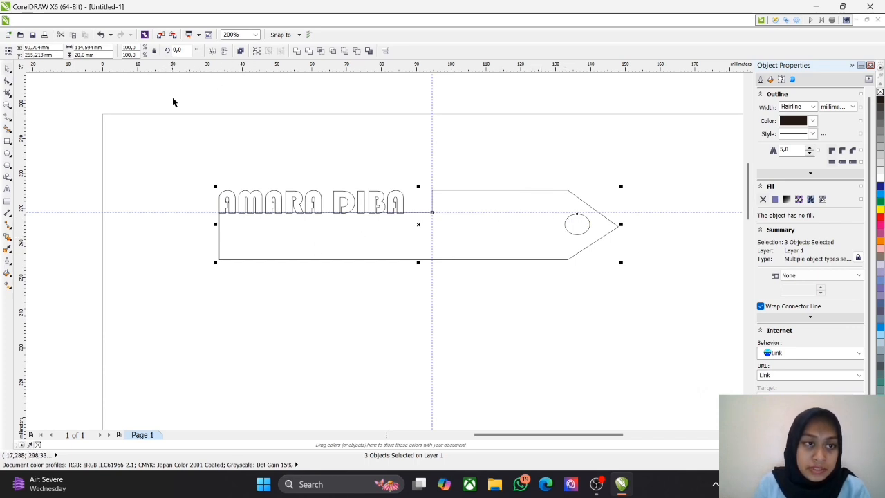
pyautogui.click(172, 142)
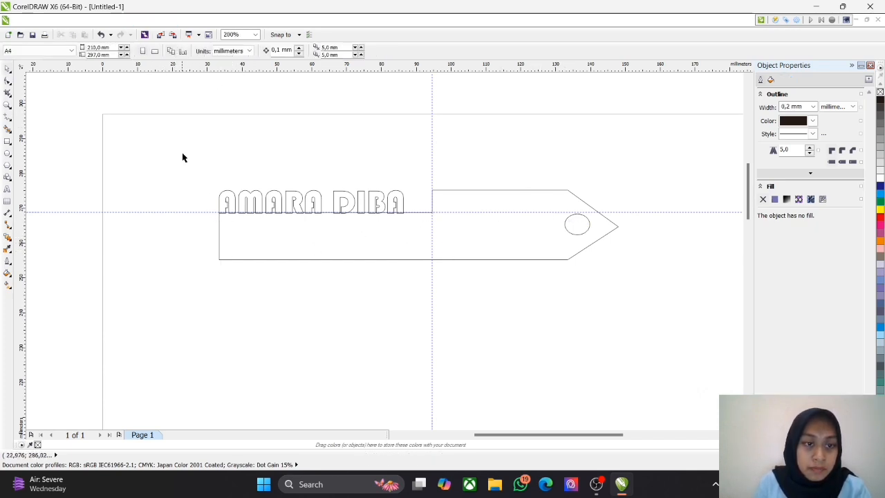
pyautogui.moveTo(182, 158); pyautogui.dragTo(620, 294)
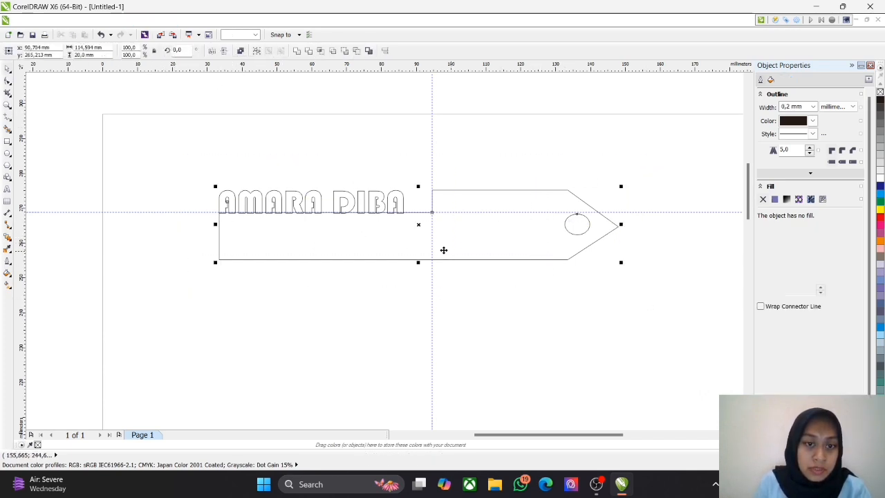
pyautogui.click(121, 24)
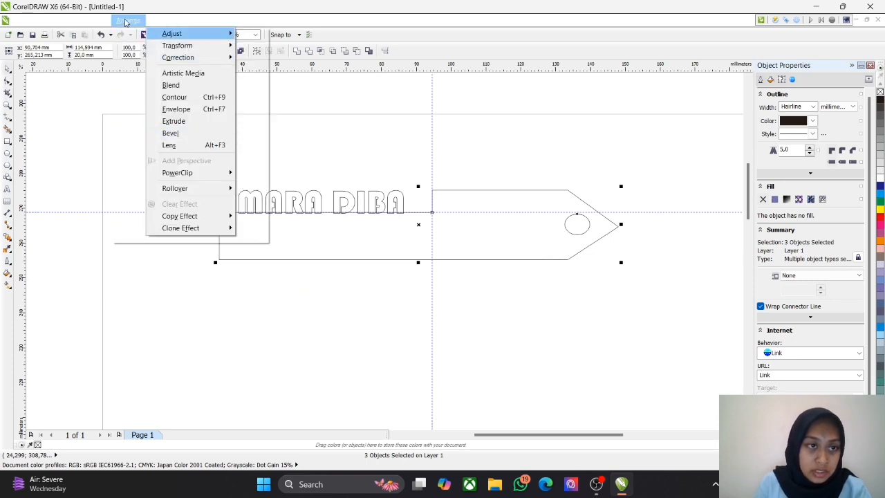
pyautogui.moveTo(142, 196)
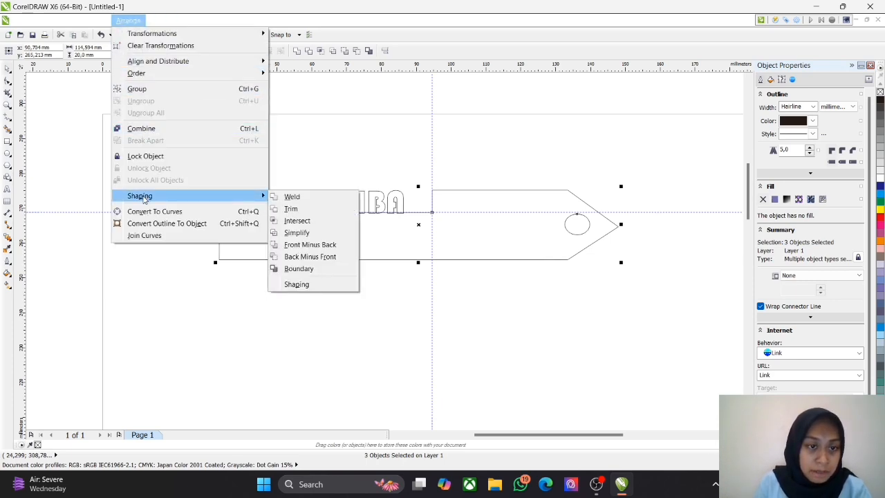
pyautogui.click(293, 198)
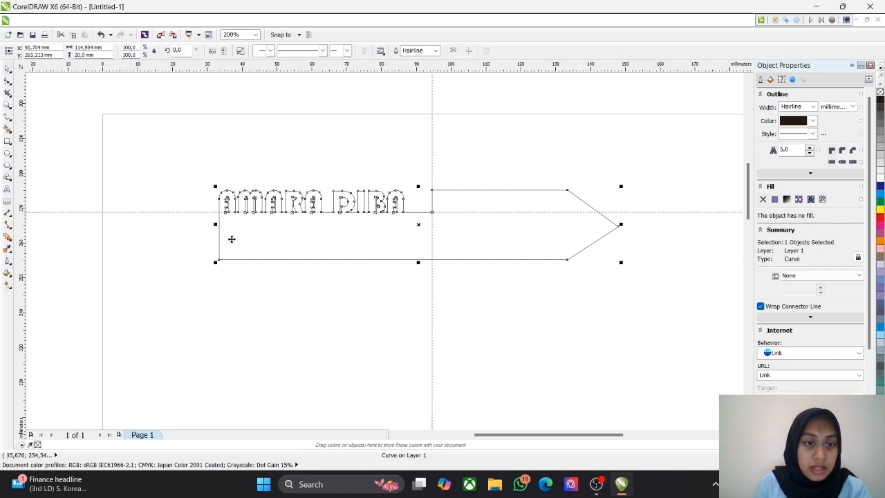
pyautogui.scroll(4, 235, 228)
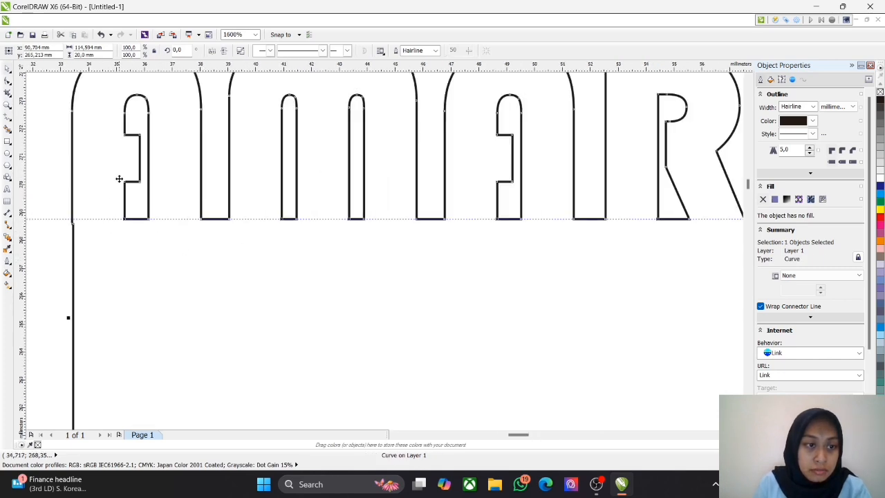
pyautogui.scroll(-6, 435, 203)
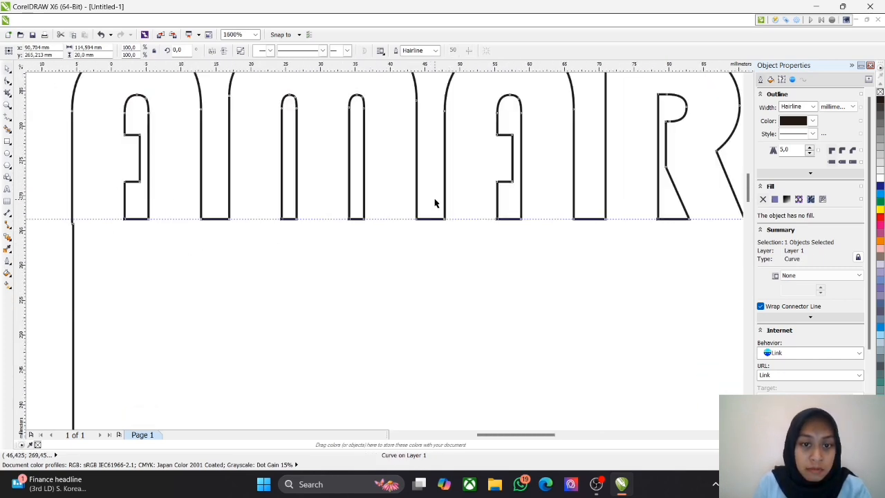
pyautogui.scroll(1, 421, 302)
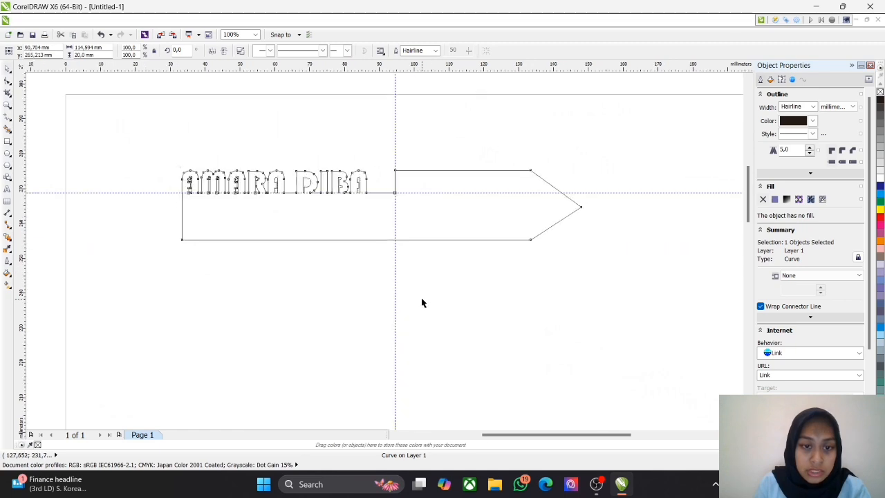
# Step: Select the welded name tag and set its outline width to 0.5 mm
pyautogui.click(322, 281)
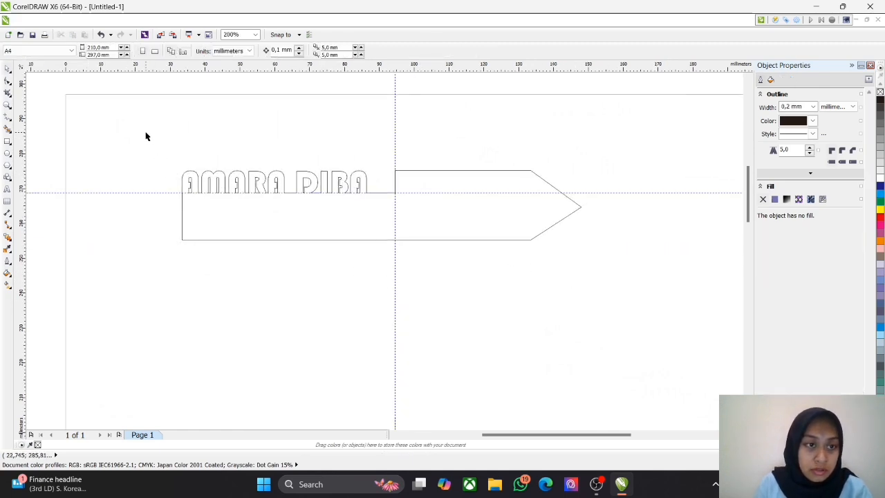
pyautogui.moveTo(153, 138); pyautogui.dragTo(626, 288)
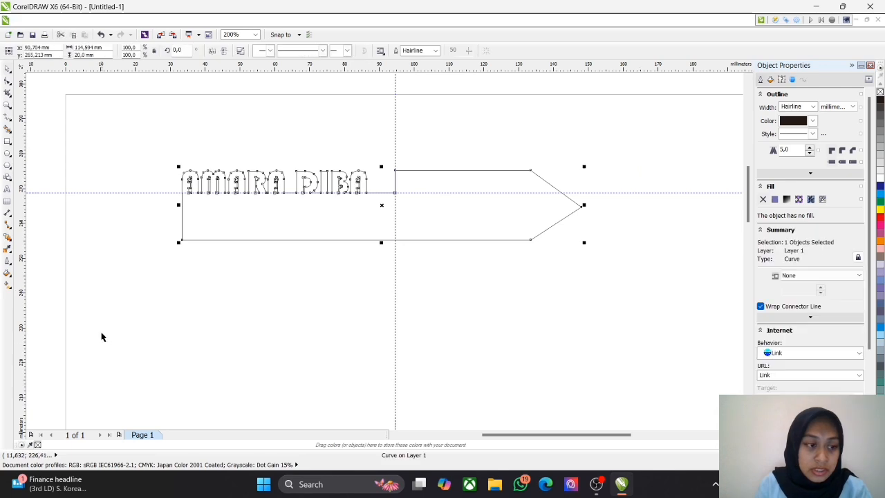
pyautogui.click(8, 260)
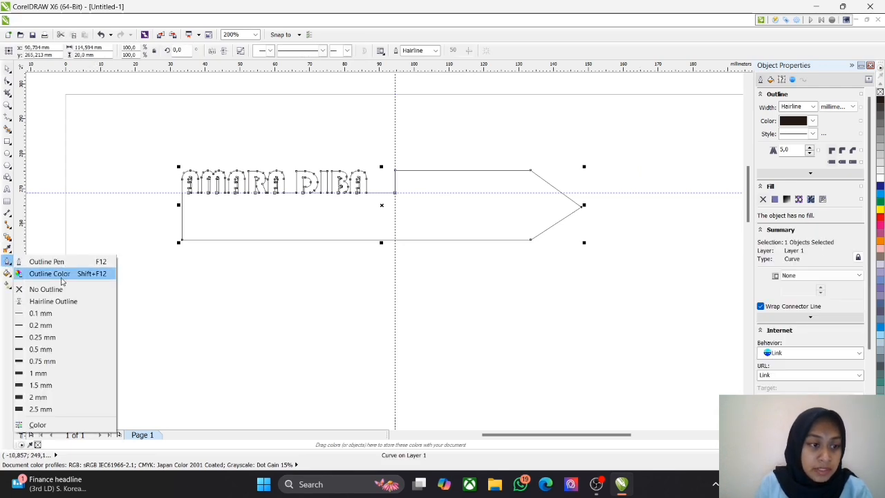
pyautogui.click(37, 349)
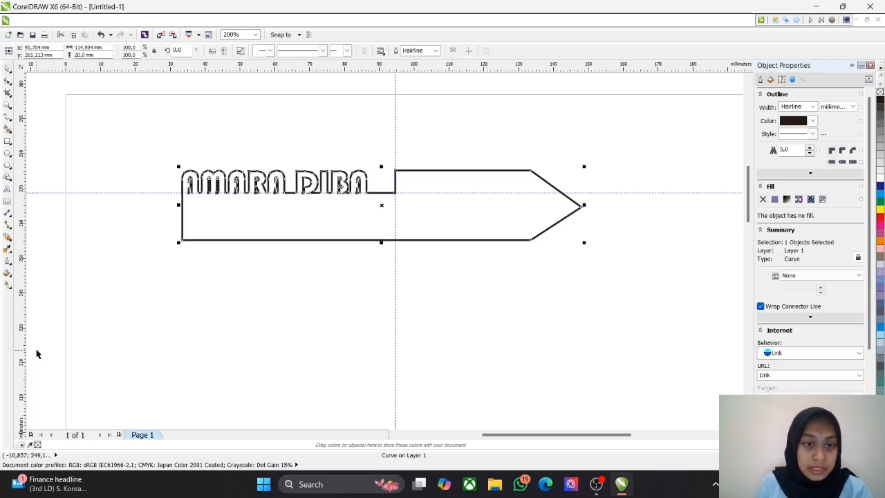
pyautogui.click(328, 341)
pyautogui.scroll(1, 234, 199)
pyautogui.scroll(-1, 233, 199)
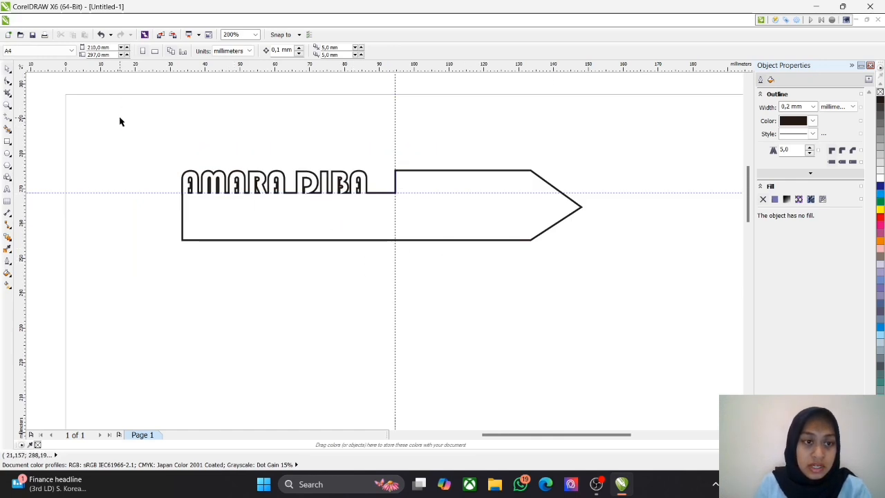
pyautogui.moveTo(120, 122); pyautogui.dragTo(627, 293)
pyautogui.click(643, 282)
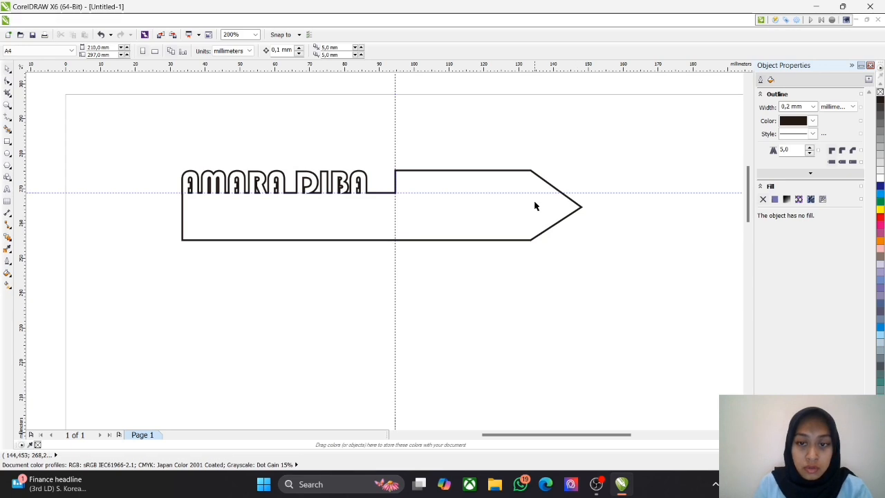
# Step: Draw a nearly circular ellipse about 6.4 mm across inside the tag near its pointed end, and return to the Pick tool
pyautogui.click(7, 154)
pyautogui.scroll(1, 525, 197)
pyautogui.moveTo(505, 190); pyautogui.dragTo(512, 172)
pyautogui.moveTo(511, 215); pyautogui.dragTo(512, 221)
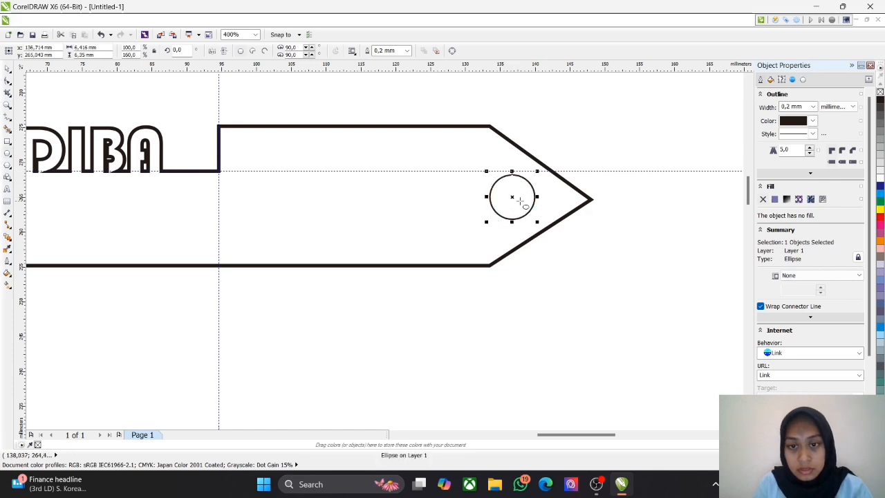
pyautogui.click(629, 208)
pyautogui.scroll(2, 391, 268)
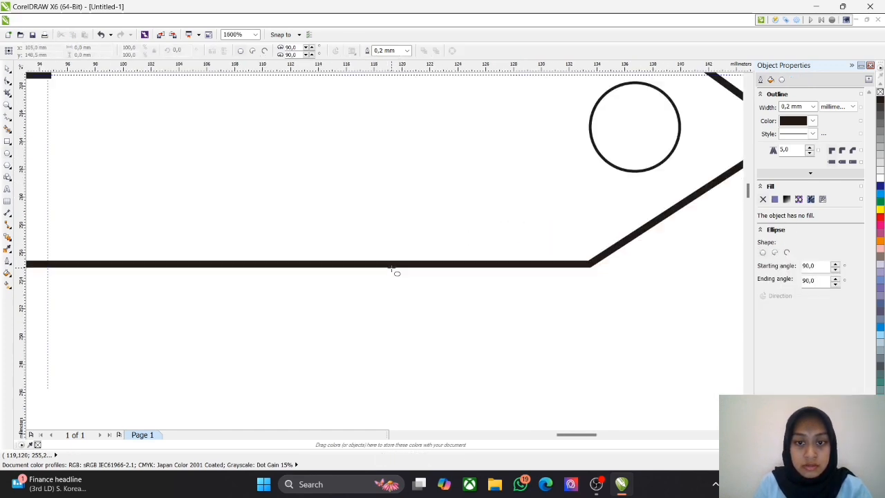
pyautogui.scroll(-3, 392, 269)
pyautogui.moveTo(284, 303); pyautogui.dragTo(386, 290)
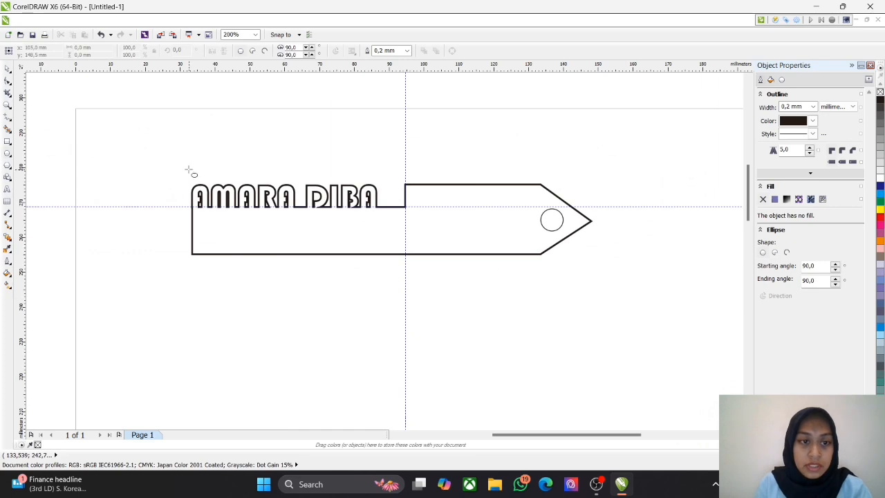
pyautogui.click(6, 68)
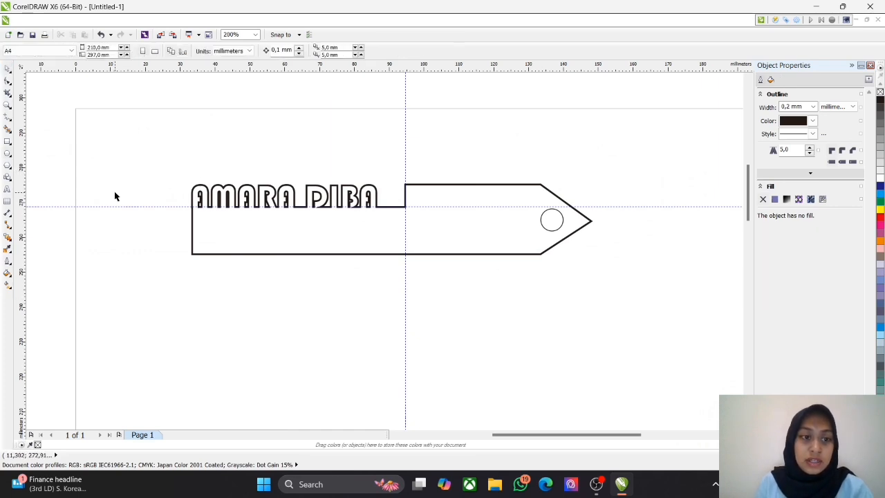
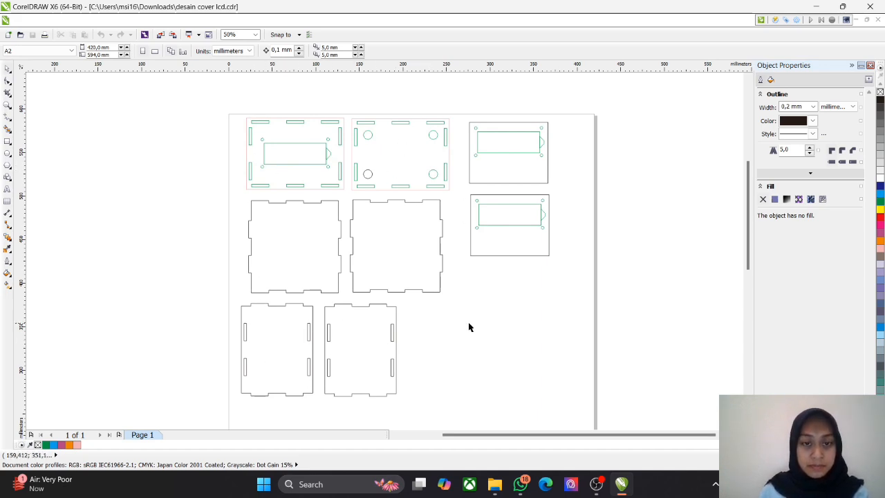
# Step: Draw a rectangle in the empty area beside the lower box parts and size it to 112 × 82 mm
pyautogui.press('F6')
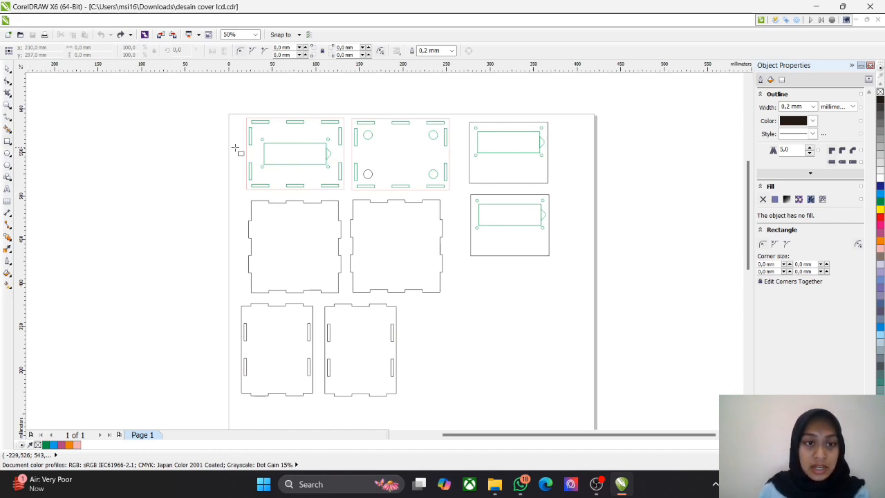
pyautogui.moveTo(436, 317); pyautogui.dragTo(568, 403)
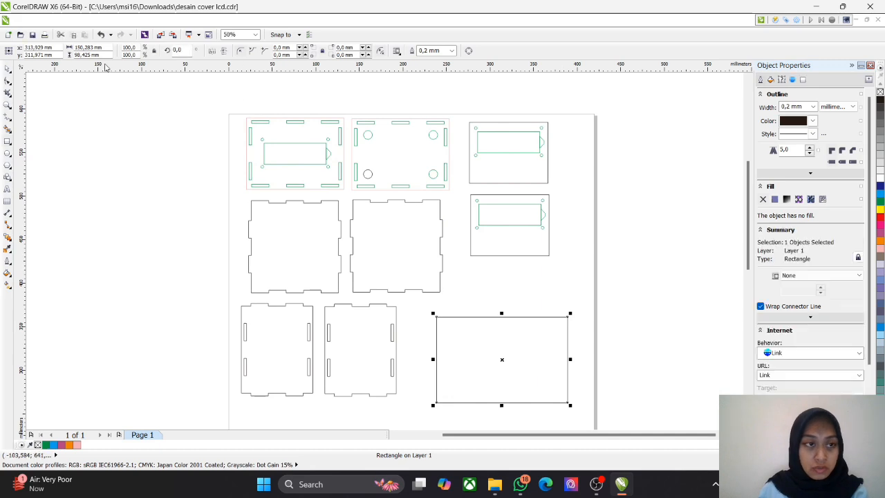
pyautogui.write('112')
pyautogui.press('Return')
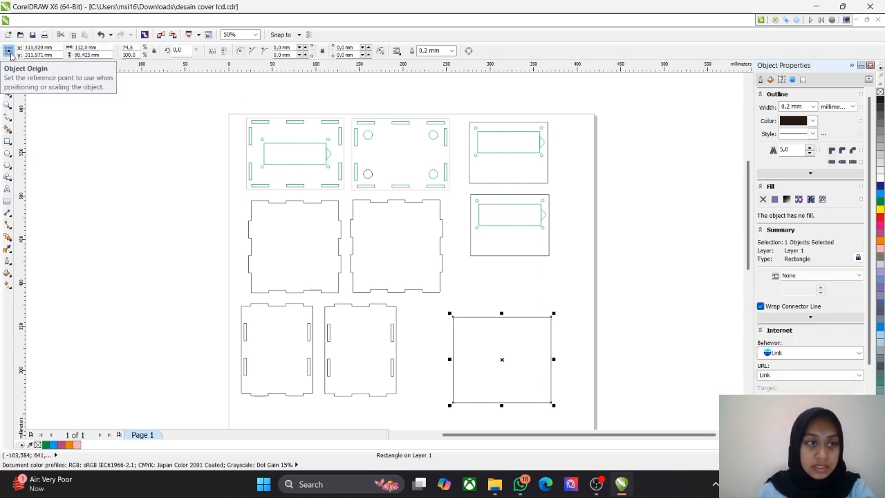
pyautogui.doubleClick(76, 54)
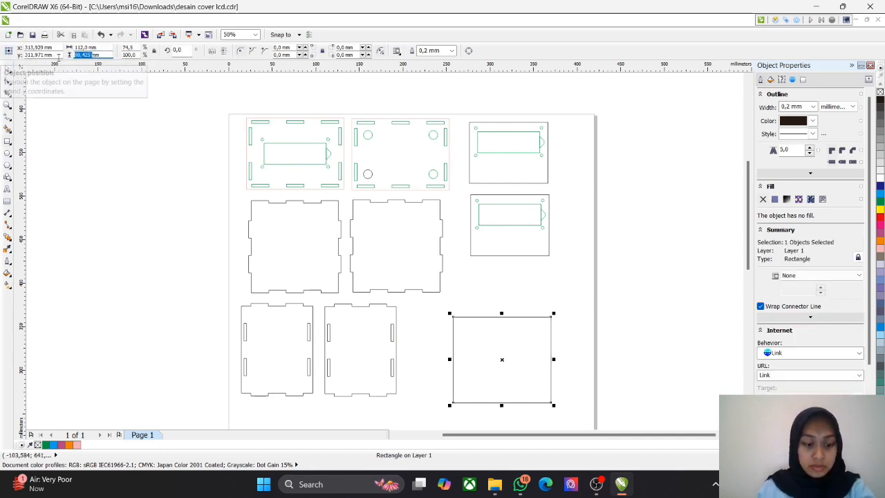
pyautogui.write('82')
pyautogui.press('Return')
pyautogui.click(485, 306)
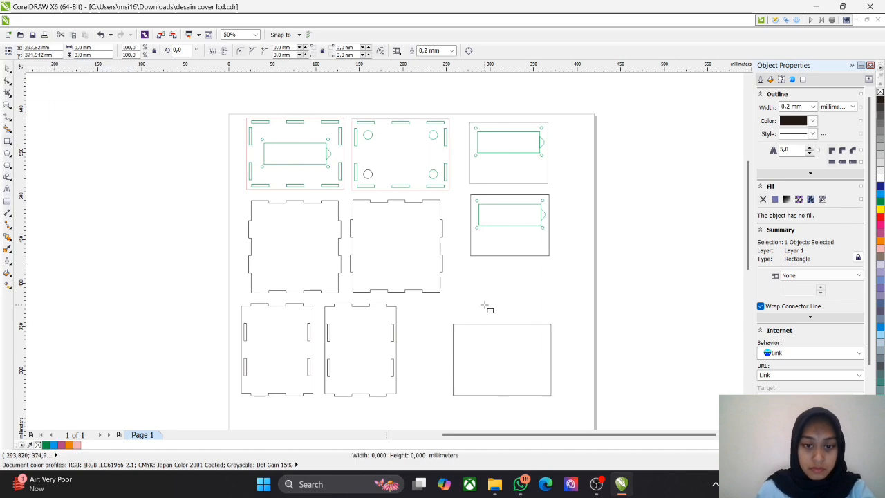
# Step: Move the 112 × 82 mm rectangle up toward the upper-right part of the page
pyautogui.scroll(1, 594, 340)
pyautogui.scroll(-2, 538, 345)
pyautogui.click(477, 354)
pyautogui.moveTo(479, 354); pyautogui.dragTo(481, 327)
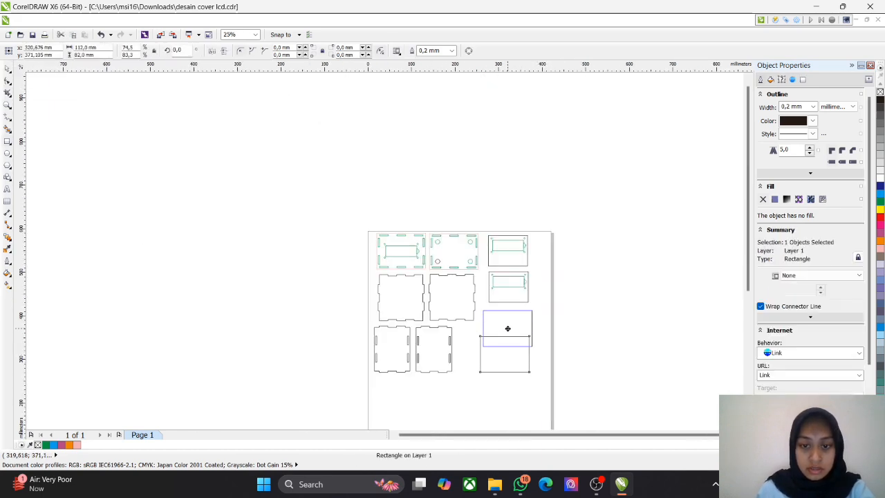
pyautogui.scroll(2, 553, 297)
pyautogui.scroll(-1, 538, 319)
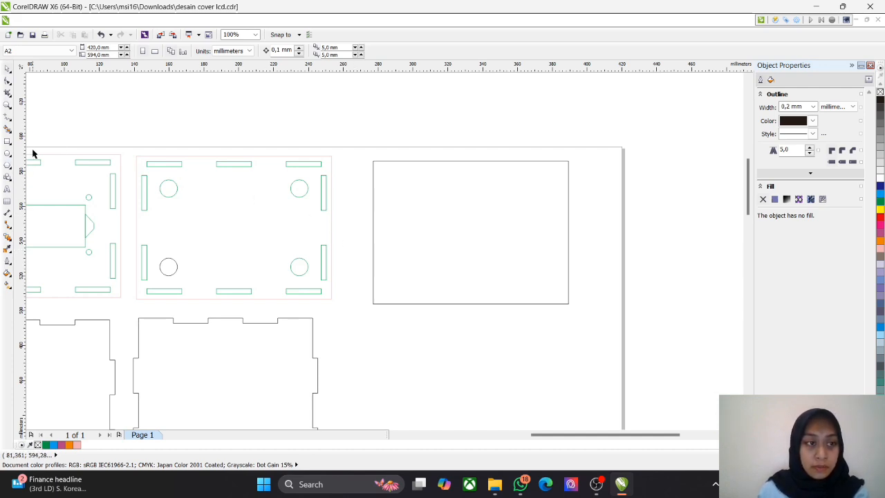
# Step: Draw a small slot rectangle inside the panel near its upper edge and size it to 20 × 3 mm
pyautogui.click(7, 141)
pyautogui.moveTo(392, 174); pyautogui.dragTo(462, 189)
pyautogui.click(82, 47)
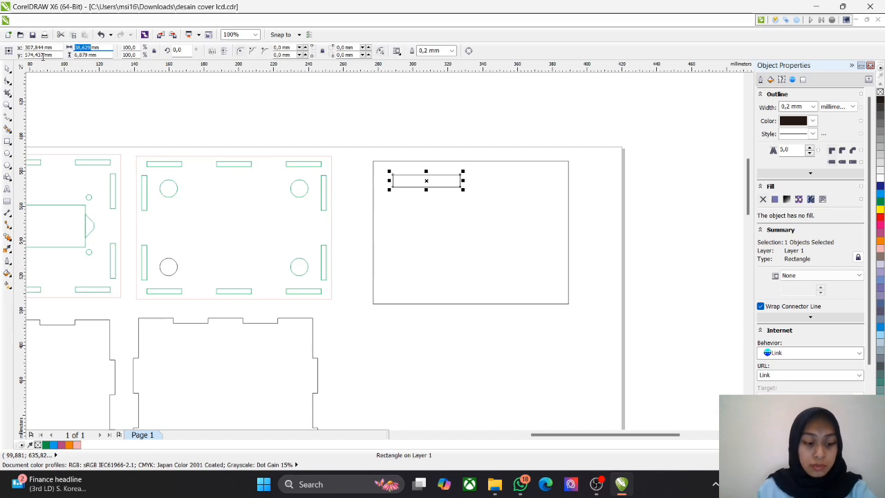
pyautogui.write('20')
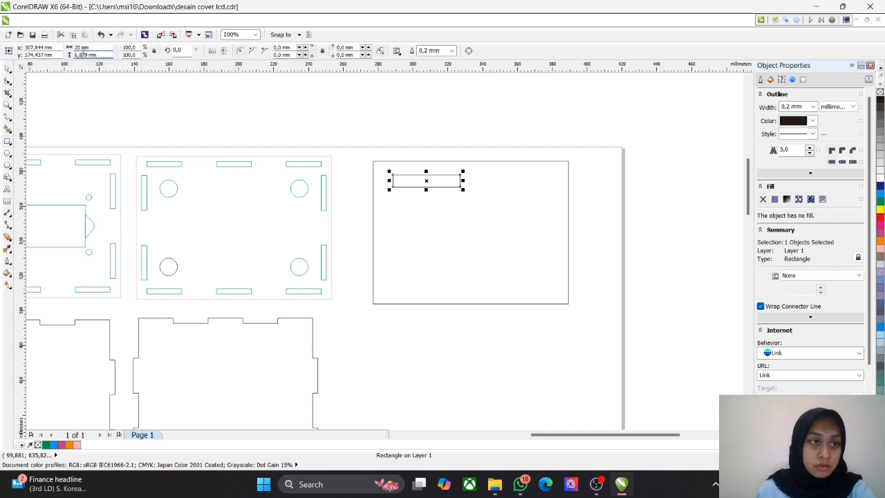
pyautogui.write('3')
pyautogui.press('Return')
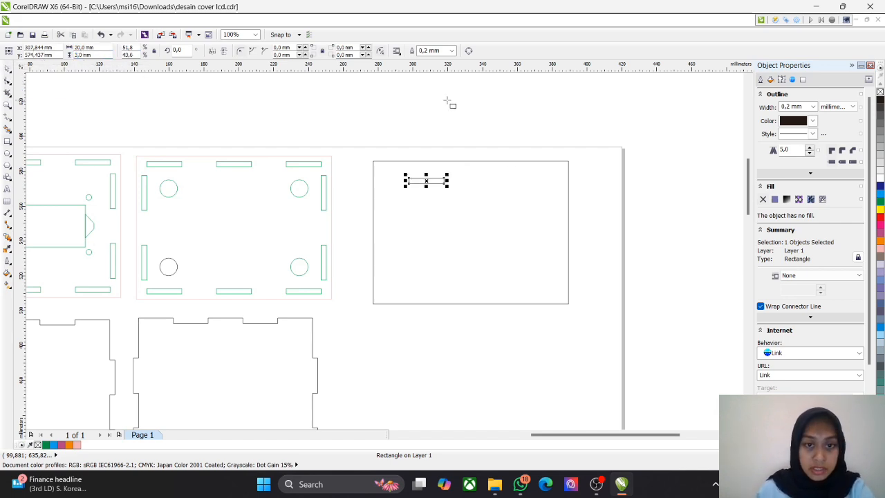
# Step: Move the slot near the panel's upper-left corner and copy it along the upper edge to form a row of five
pyautogui.moveTo(423, 180); pyautogui.dragTo(402, 173)
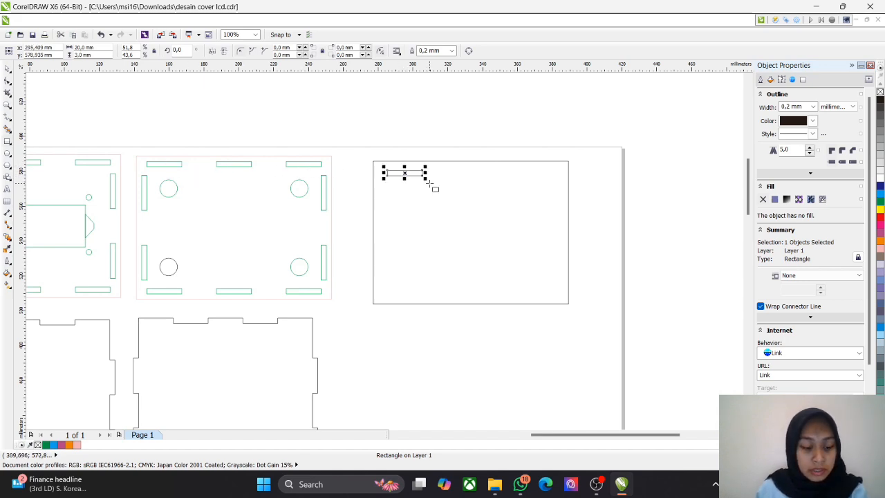
pyautogui.moveTo(404, 173); pyautogui.dragTo(549, 175)
pyautogui.hotkey('ctrl', 'v')
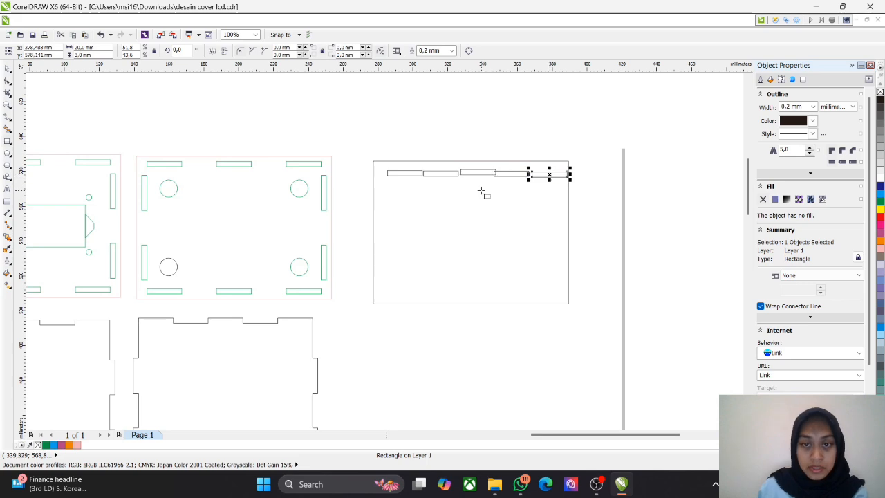
# Step: Shift the second and third slots so they sit level and end to end beside the first slot
pyautogui.scroll(2, 482, 191)
pyautogui.click(411, 187)
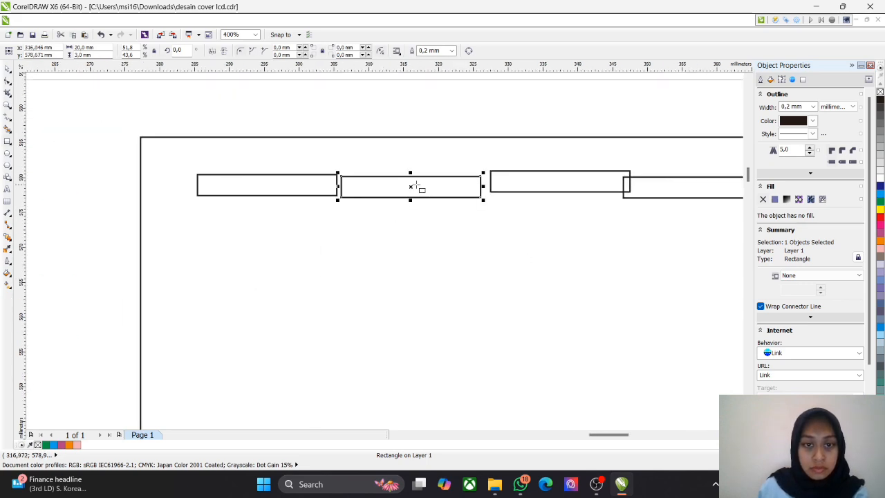
pyautogui.moveTo(412, 187); pyautogui.dragTo(401, 192)
pyautogui.scroll(2, 325, 196)
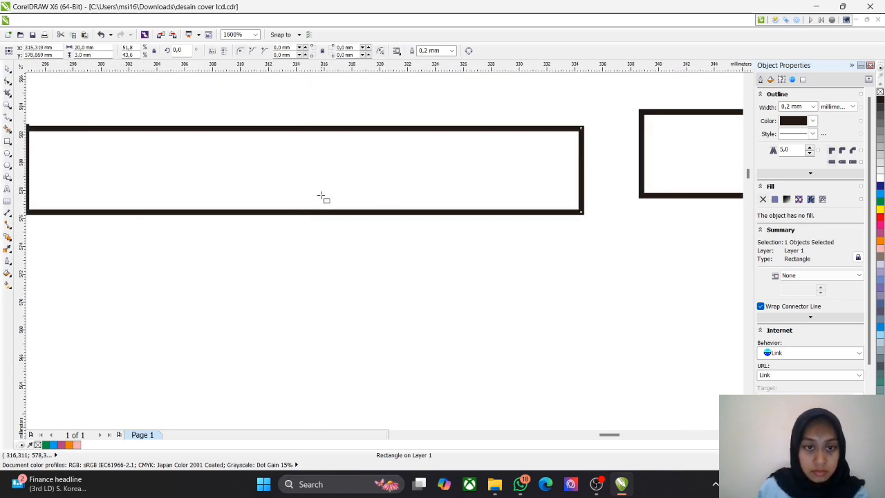
pyautogui.scroll(-1, 321, 196)
pyautogui.moveTo(290, 253); pyautogui.dragTo(411, 251)
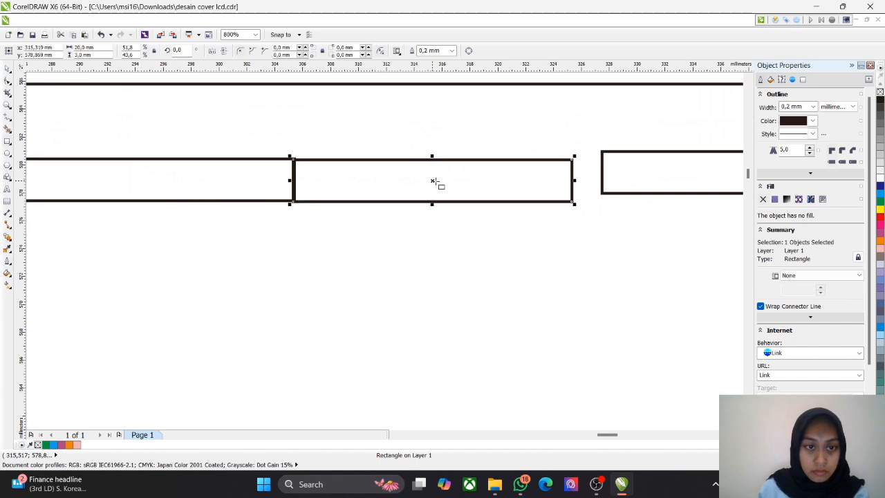
pyautogui.moveTo(432, 181); pyautogui.dragTo(434, 180)
pyautogui.moveTo(626, 243); pyautogui.dragTo(306, 231)
pyautogui.click(419, 159)
pyautogui.moveTo(420, 160); pyautogui.dragTo(393, 166)
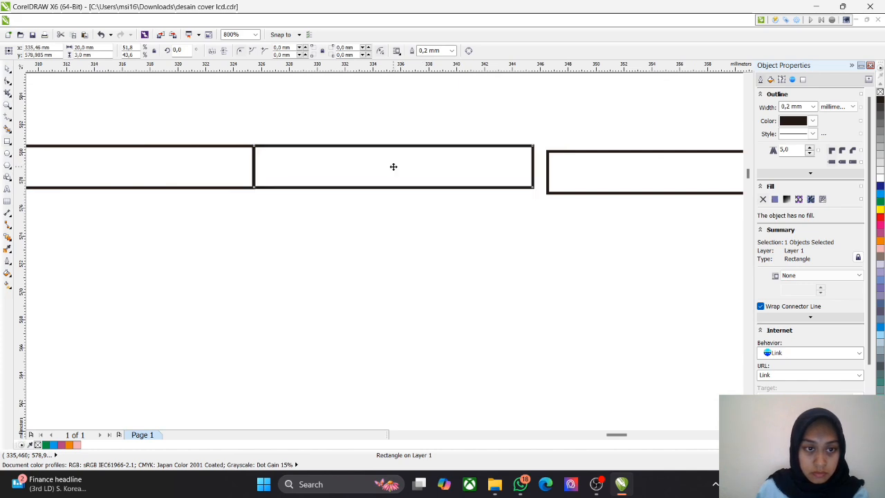
# Step: Fine-tune the first slot's position and join the fourth and fifth slots end to end with the row
pyautogui.moveTo(230, 213); pyautogui.dragTo(546, 240)
pyautogui.moveTo(84, 254); pyautogui.dragTo(173, 217)
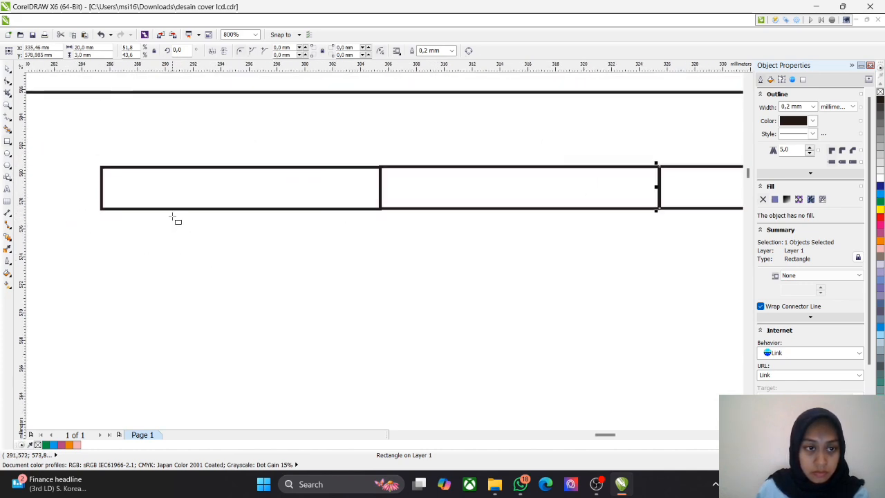
pyautogui.click(242, 188)
pyautogui.moveTo(242, 189); pyautogui.dragTo(244, 189)
pyautogui.moveTo(535, 260); pyautogui.dragTo(232, 279)
pyautogui.moveTo(542, 219)
pyautogui.mouseDown()
pyautogui.moveTo(518, 212)
pyautogui.moveTo(526, 216)
pyautogui.mouseUp()
pyautogui.moveTo(571, 263); pyautogui.dragTo(281, 276)
pyautogui.click(539, 247)
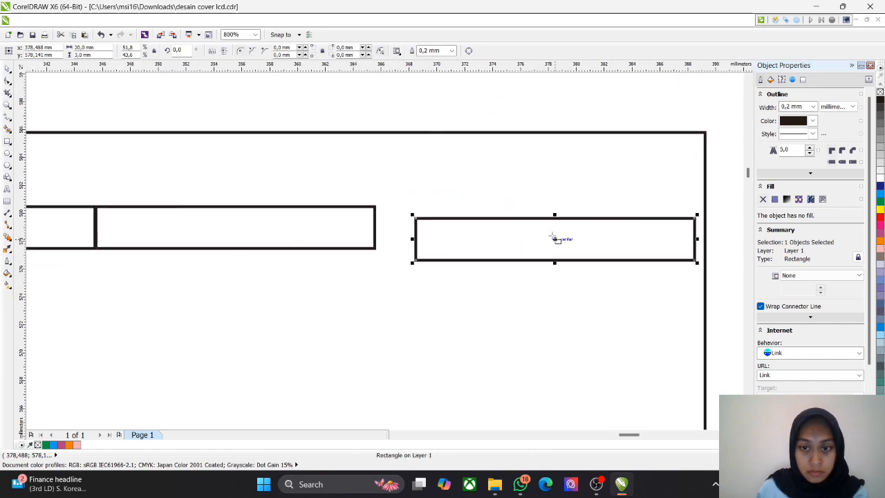
pyautogui.moveTo(554, 238); pyautogui.dragTo(514, 227)
pyautogui.scroll(-4, 328, 245)
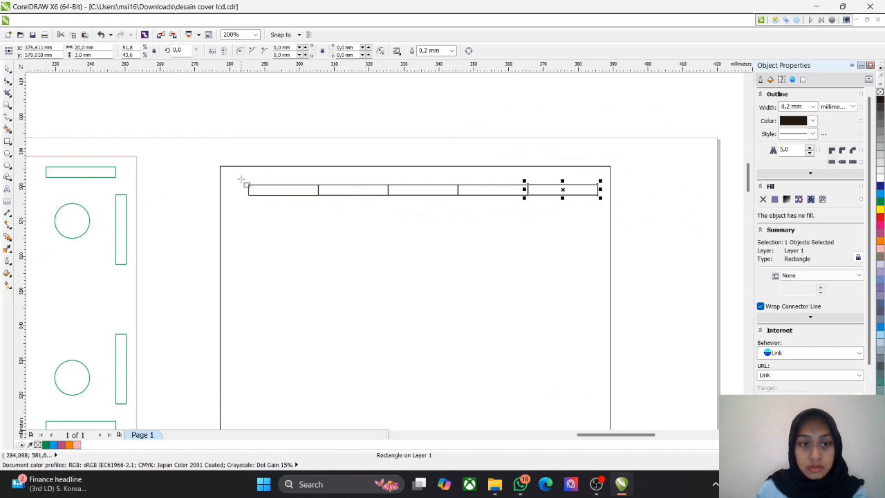
pyautogui.moveTo(242, 180); pyautogui.dragTo(605, 241)
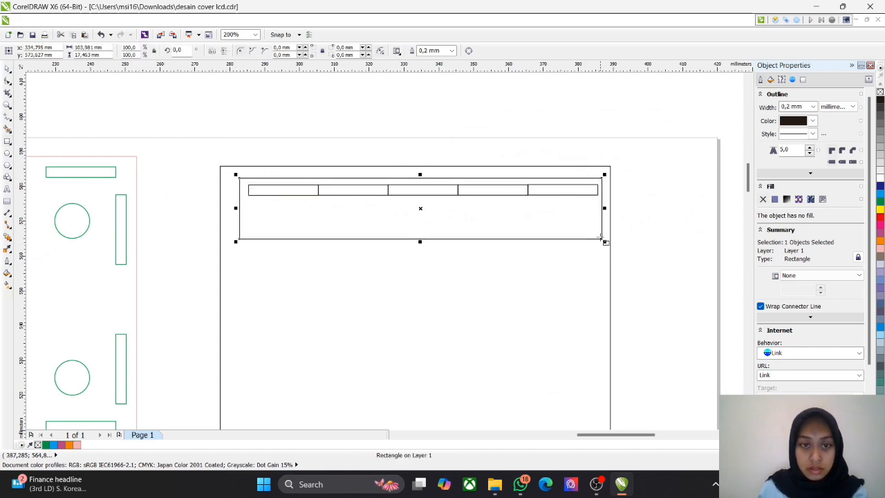
pyautogui.press('Left')
pyautogui.press('Left')
pyautogui.press('Left')
pyautogui.press('Escape')
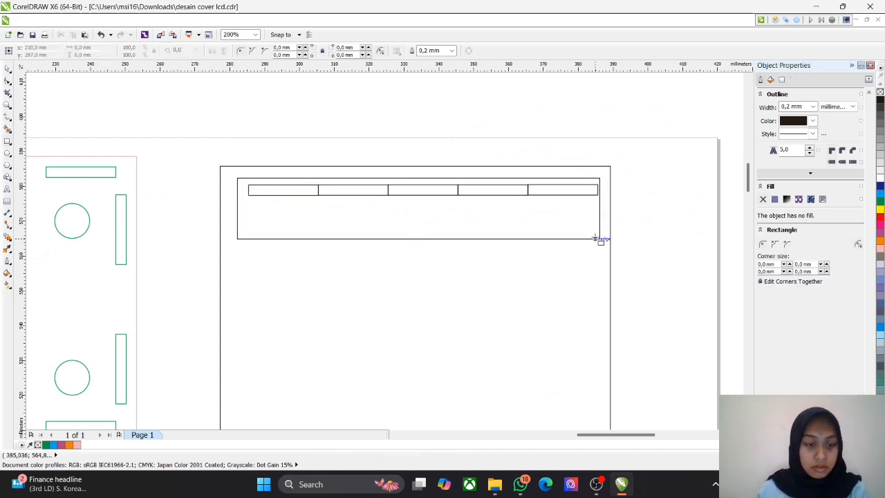
pyautogui.click(600, 239)
pyautogui.press('Right')
pyautogui.press('Right')
pyautogui.press('Escape')
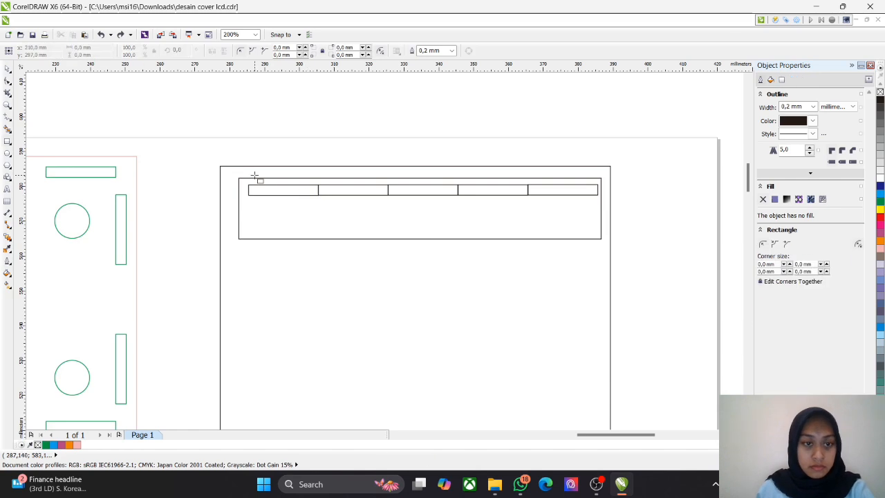
pyautogui.click(254, 176)
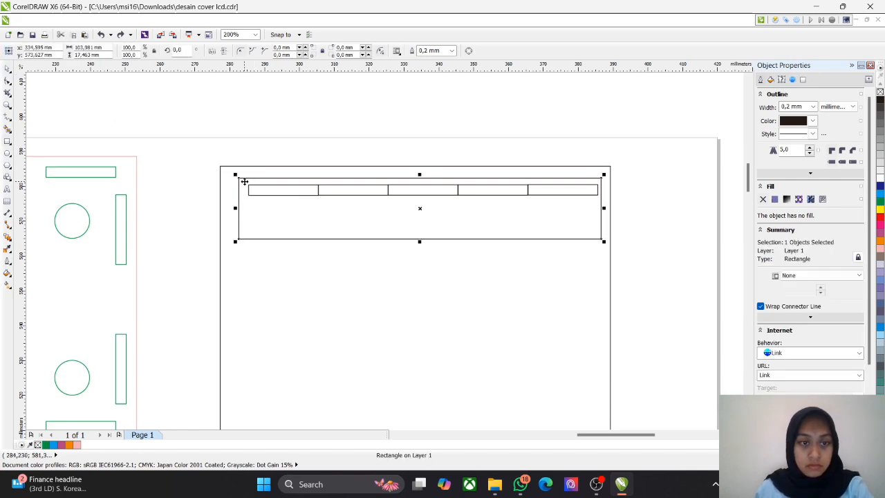
pyautogui.press('Delete')
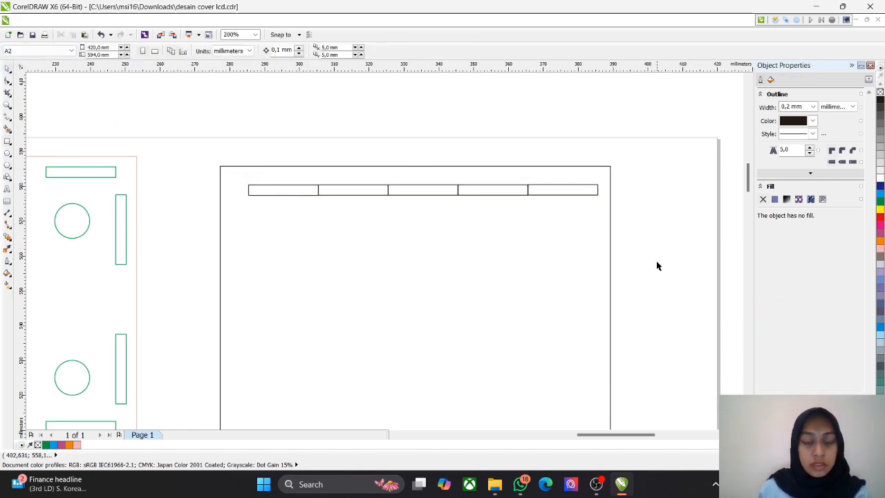
pyautogui.moveTo(236, 175); pyautogui.dragTo(334, 184)
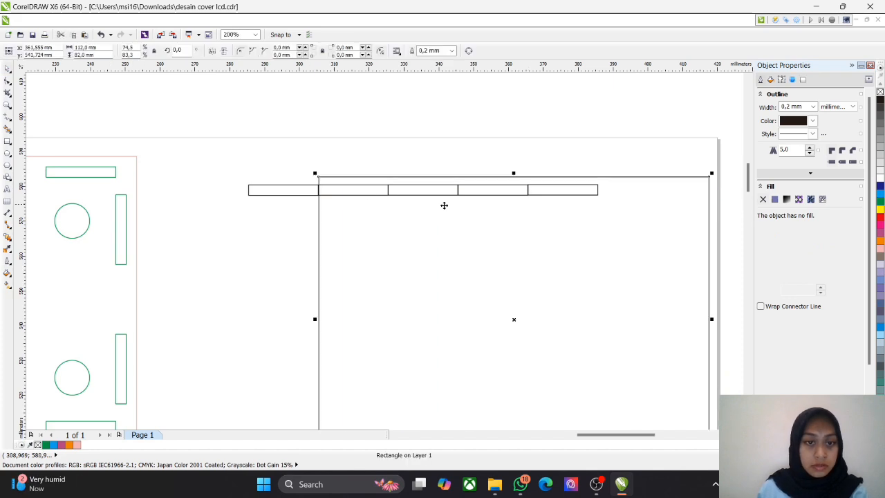
pyautogui.hotkey('ctrl', 'z')
pyautogui.click(192, 226)
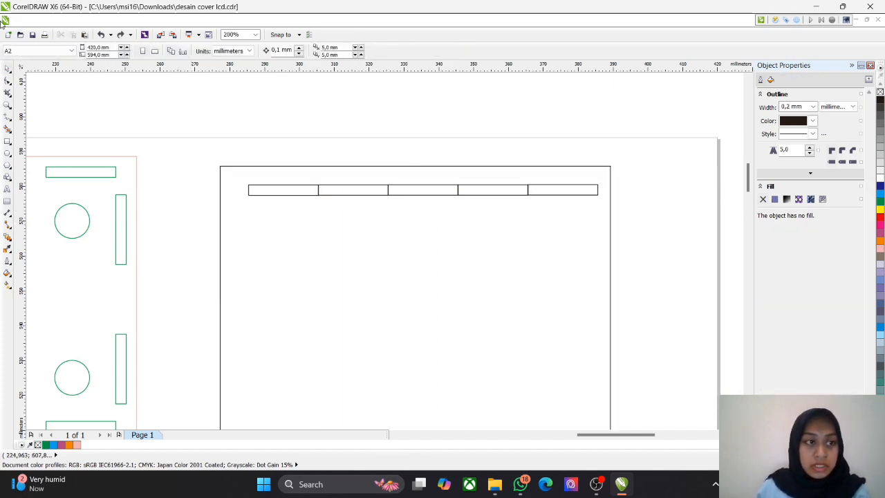
# Step: Select all five slots together and move the row slightly left so it sits centred across the panel
pyautogui.moveTo(233, 139); pyautogui.dragTo(578, 242)
pyautogui.moveTo(419, 190); pyautogui.dragTo(414, 188)
pyautogui.click(681, 231)
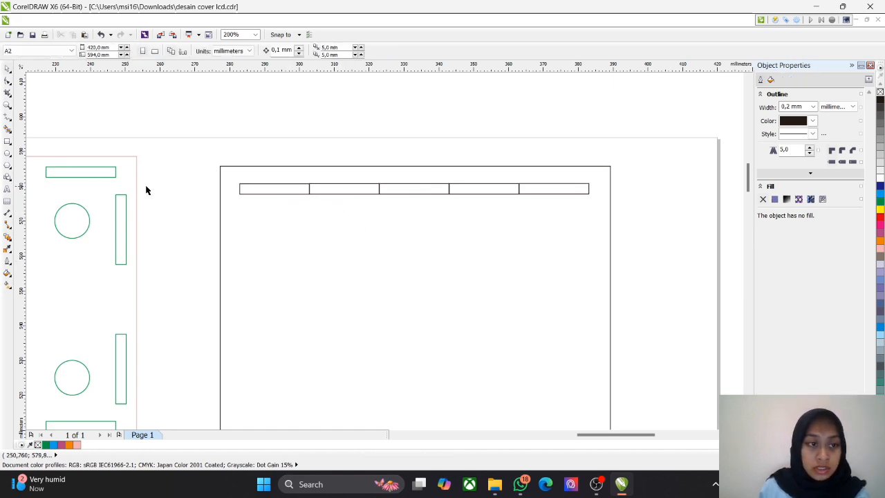
# Step: Delete the second and fourth slots from the row, leaving three evenly spaced slots
pyautogui.scroll(-2, 146, 190)
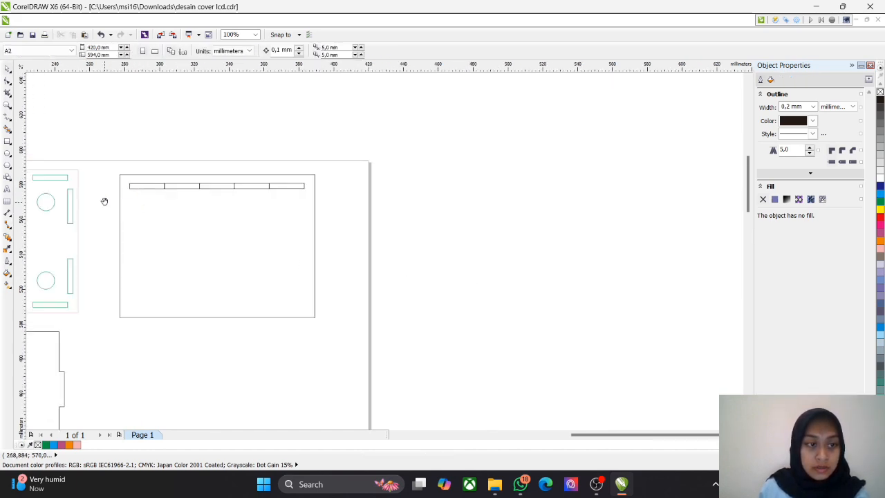
pyautogui.moveTo(104, 201); pyautogui.dragTo(240, 216)
pyautogui.click(320, 200)
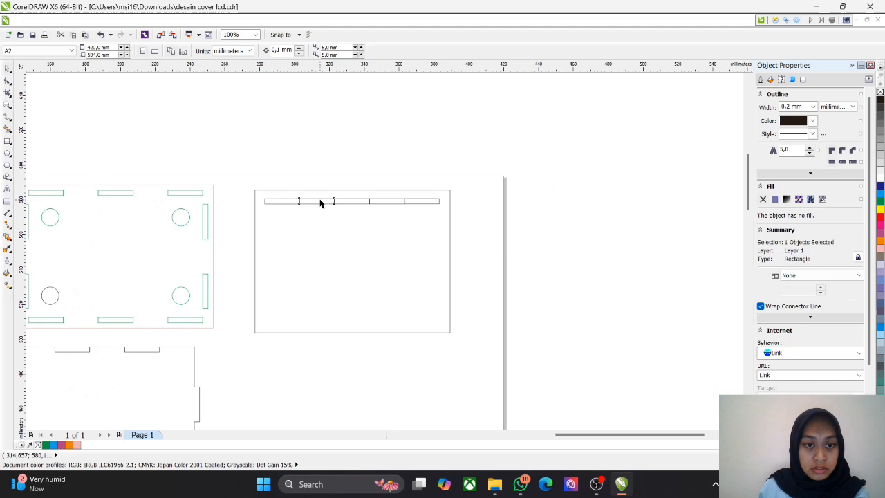
pyautogui.press('Delete')
pyautogui.click(386, 201)
pyautogui.click(421, 209)
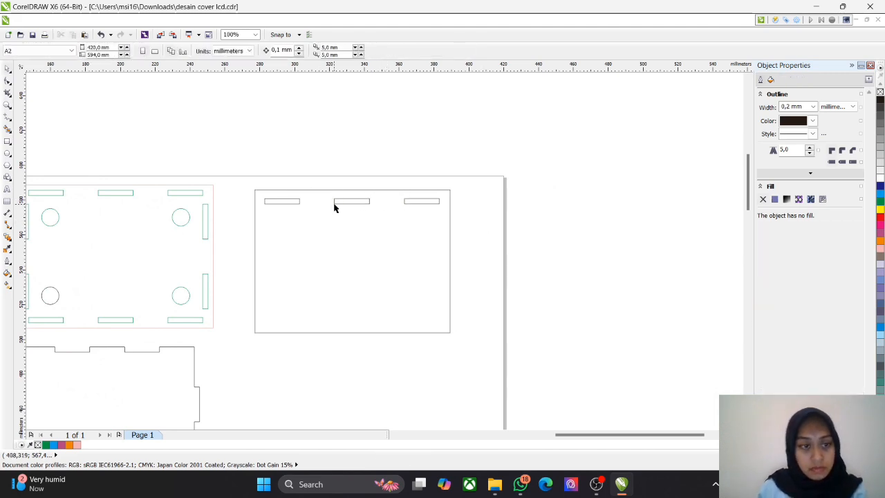
# Step: Select the three upper slots and place a copy of them along the panel's lower edge, aligned beneath the originals
pyautogui.scroll(2, 359, 228)
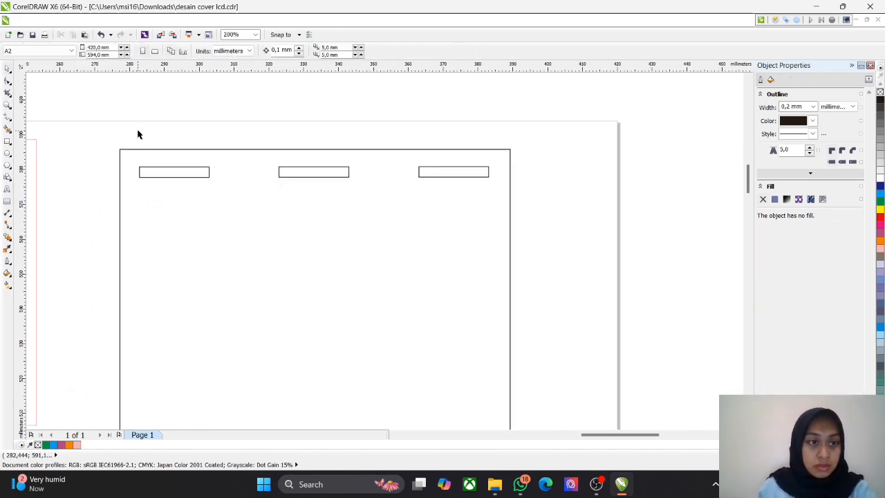
pyautogui.moveTo(137, 134); pyautogui.dragTo(475, 241)
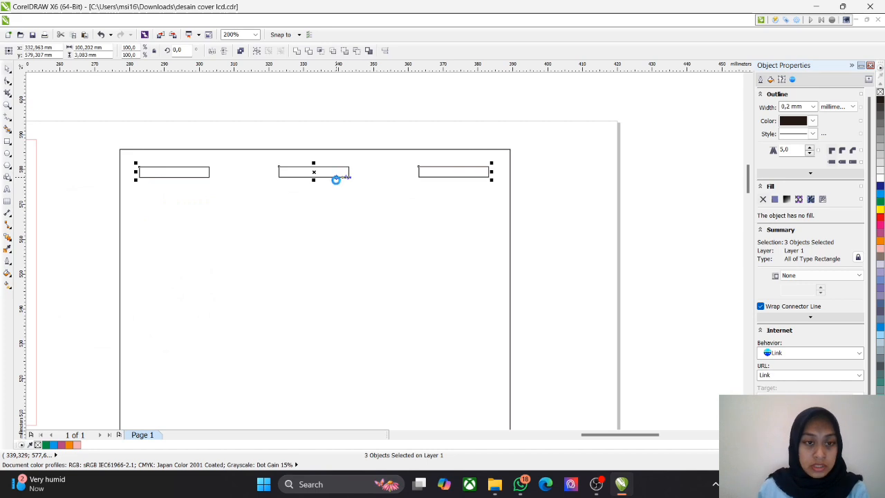
pyautogui.moveTo(315, 178); pyautogui.dragTo(326, 346)
pyautogui.scroll(-3, 326, 345)
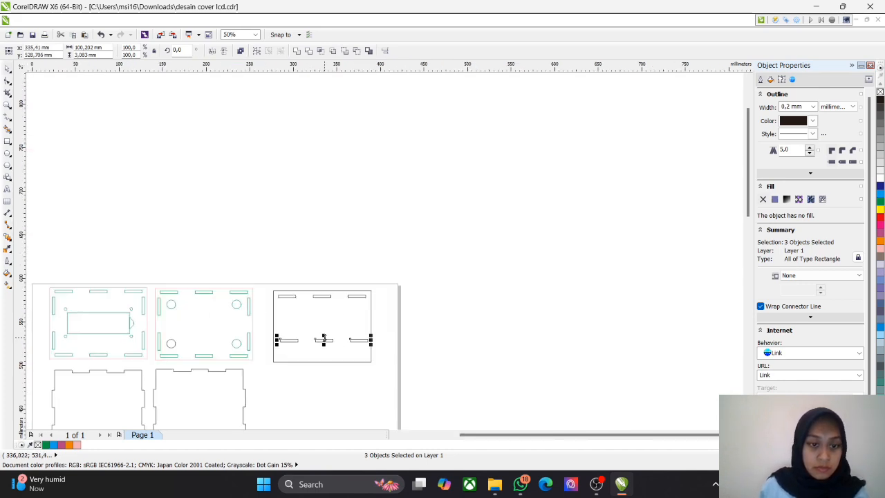
pyautogui.scroll(3, 323, 337)
pyautogui.moveTo(296, 238); pyautogui.dragTo(287, 302)
pyautogui.click(276, 219)
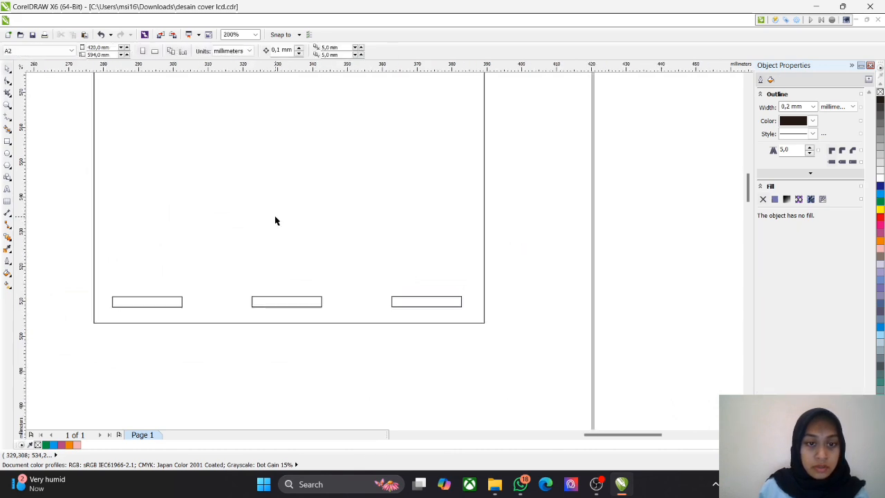
pyautogui.scroll(-2, 187, 201)
pyautogui.moveTo(183, 192); pyautogui.dragTo(244, 202)
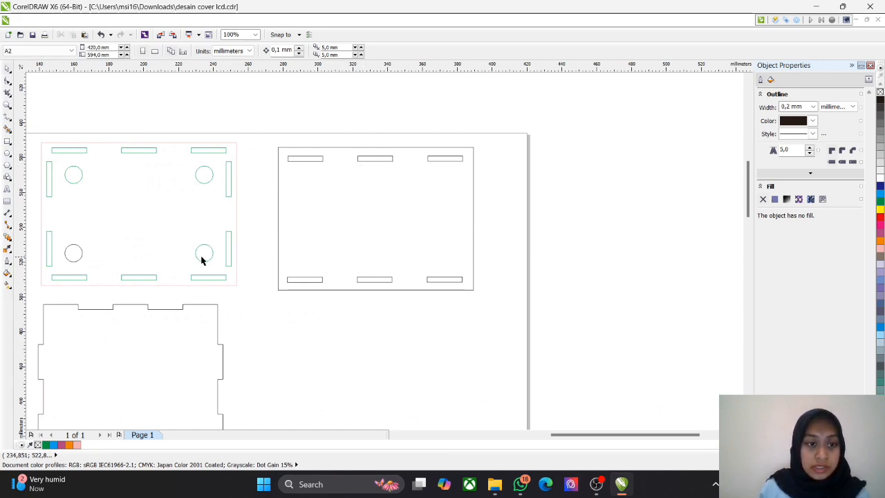
# Step: Draw an ellipse about 11 × 11.6 mm beneath the first upper slot of the new panel
pyautogui.click(8, 155)
pyautogui.scroll(2, 346, 197)
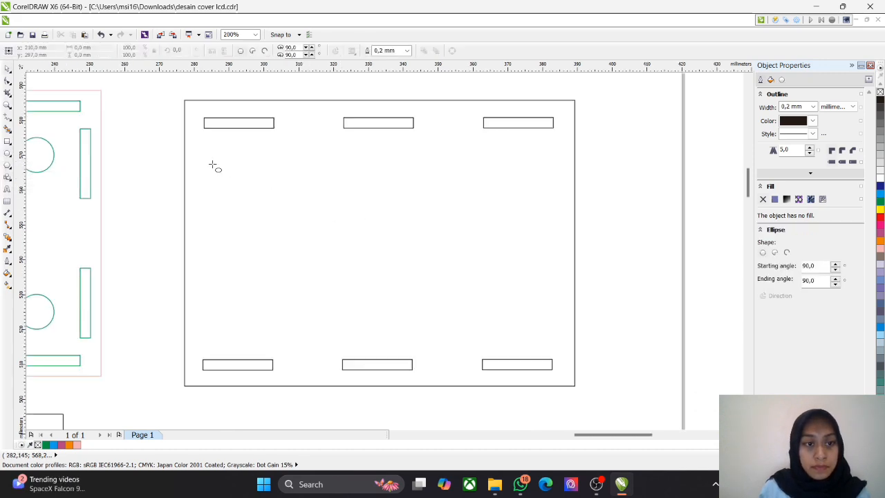
pyautogui.moveTo(219, 168)
pyautogui.mouseDown()
pyautogui.moveTo(270, 209)
pyautogui.moveTo(258, 208)
pyautogui.mouseUp()
pyautogui.click(53, 153)
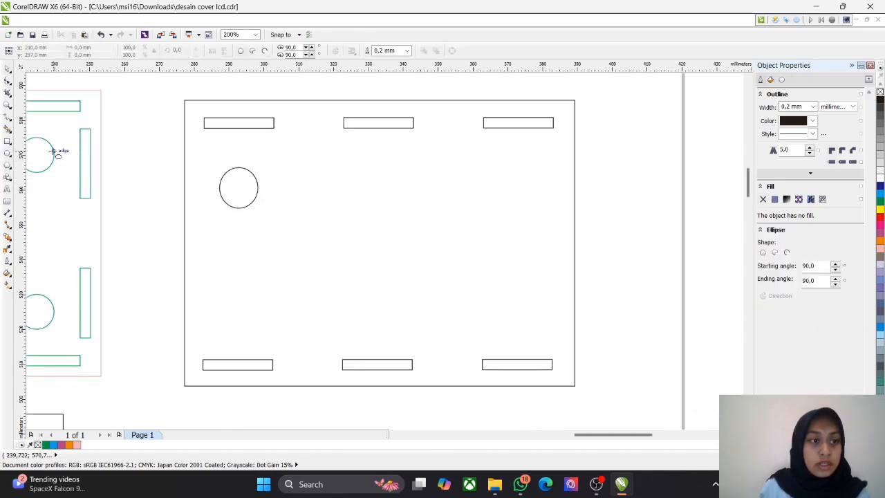
pyautogui.click(239, 168)
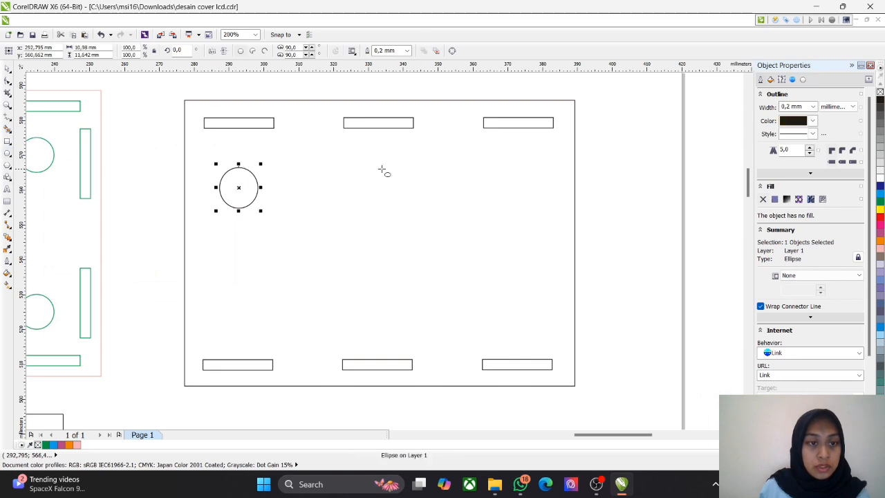
# Step: Set the ellipse to 10 × 10 mm and move the circle up closer to the first upper slot
pyautogui.moveTo(88, 50); pyautogui.dragTo(3, 52)
pyautogui.write('1')
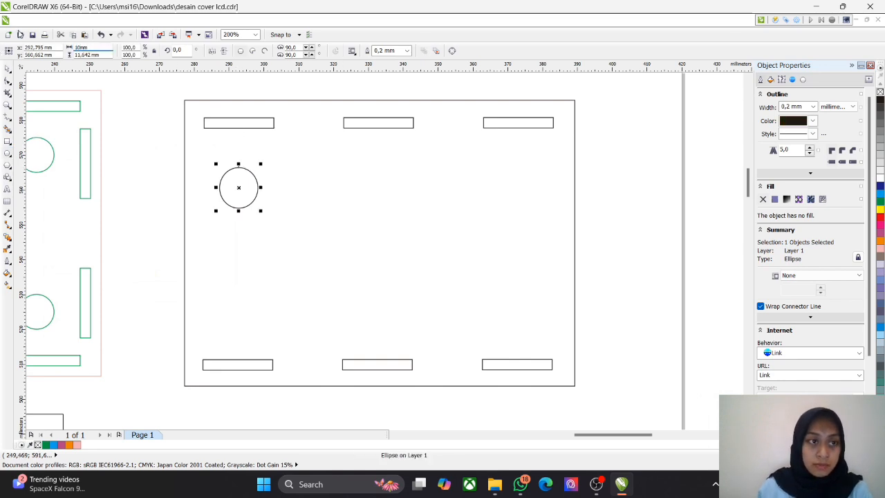
pyautogui.moveTo(88, 56); pyautogui.dragTo(9, 50)
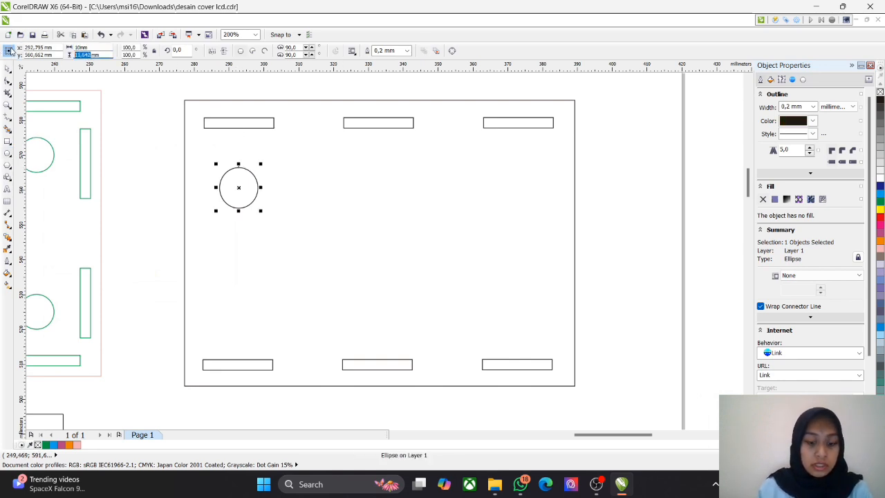
pyautogui.write('10')
pyautogui.press('Return')
pyautogui.moveTo(239, 188)
pyautogui.mouseDown()
pyautogui.moveTo(223, 159)
pyautogui.moveTo(238, 188)
pyautogui.moveTo(245, 159)
pyautogui.moveTo(219, 159)
pyautogui.moveTo(238, 163)
pyautogui.mouseUp()
pyautogui.click(320, 202)
pyautogui.click(7, 69)
# Step: Examine the finished cover panels' slots, circular holes and LCD cutout alongside the new panel
pyautogui.scroll(-1, 236, 269)
pyautogui.click(343, 262)
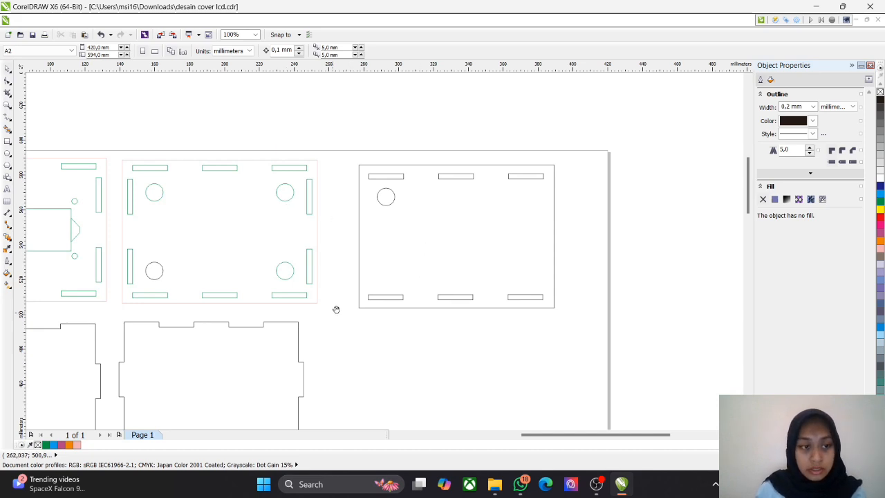
pyautogui.moveTo(336, 309); pyautogui.dragTo(415, 313)
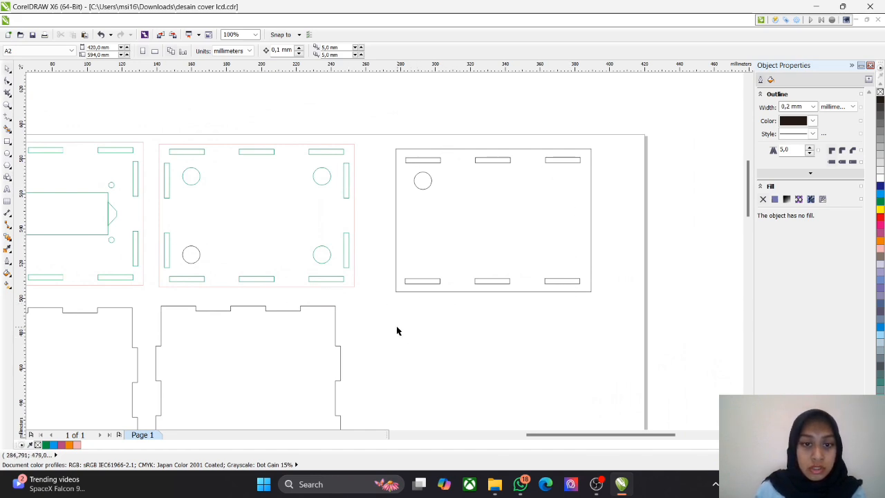
pyautogui.moveTo(368, 327); pyautogui.dragTo(505, 306)
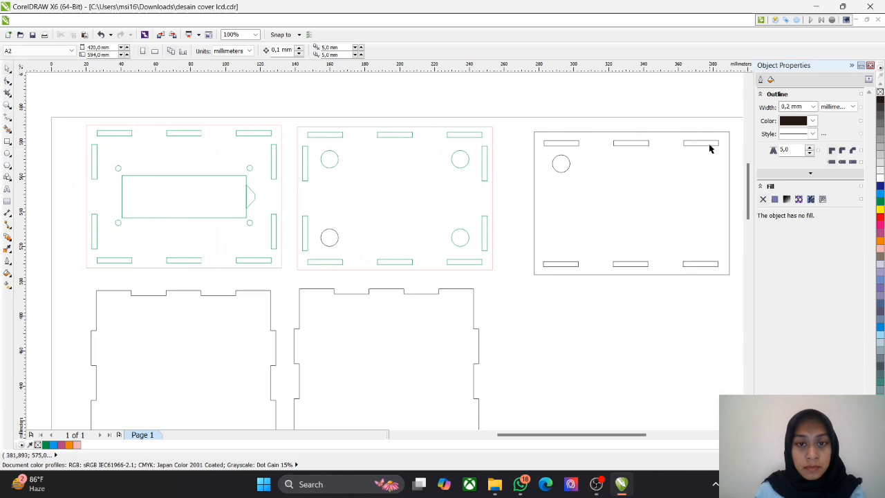
pyautogui.scroll(1, 166, 214)
pyautogui.moveTo(165, 211); pyautogui.dragTo(351, 249)
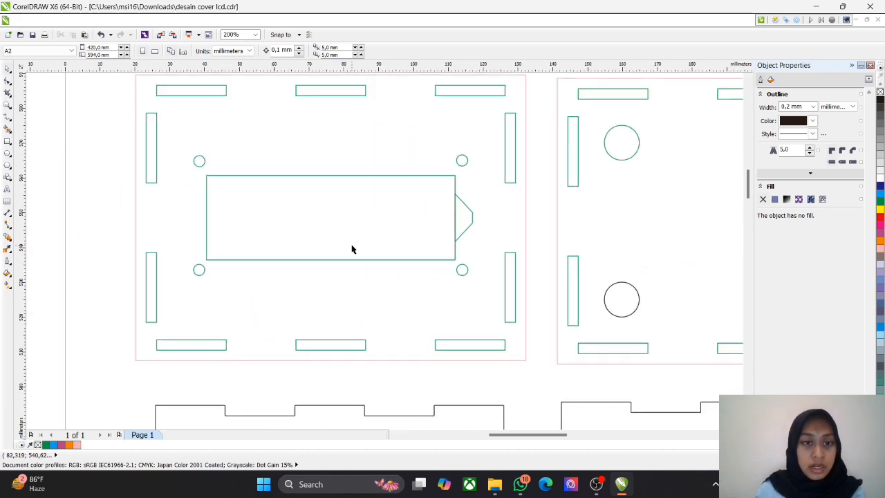
pyautogui.scroll(-1, 426, 251)
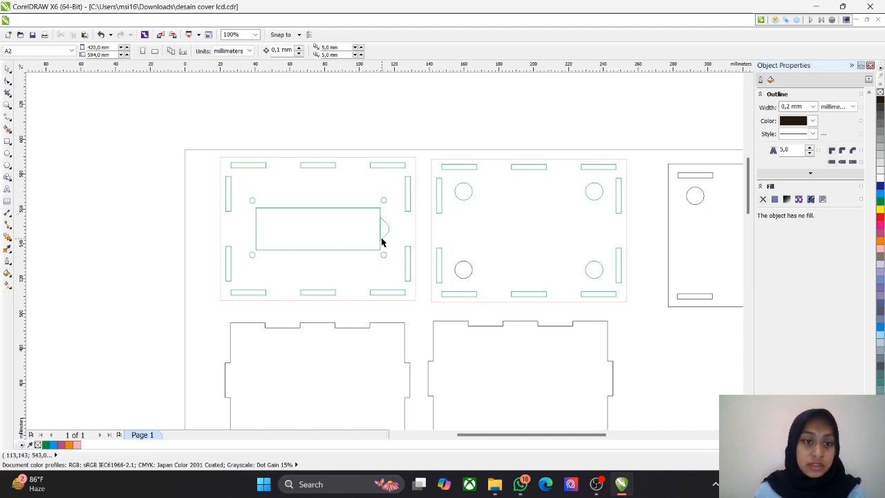
pyautogui.scroll(2, 258, 201)
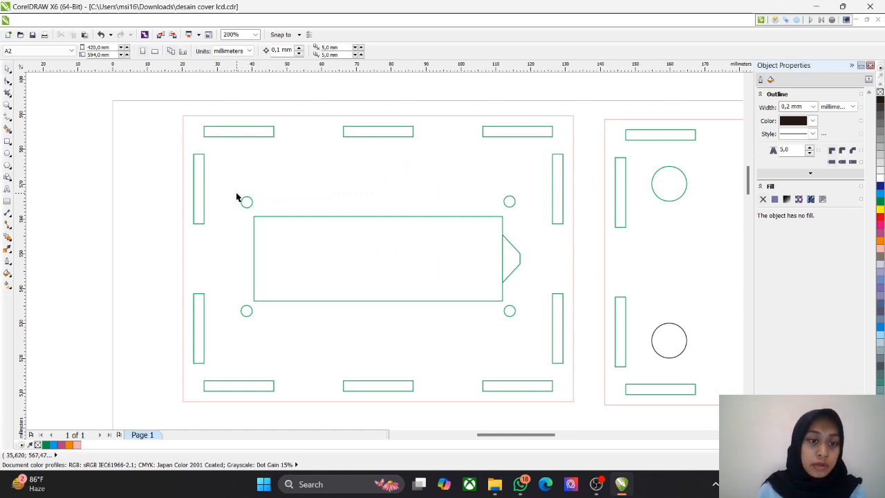
pyautogui.scroll(-4, 387, 262)
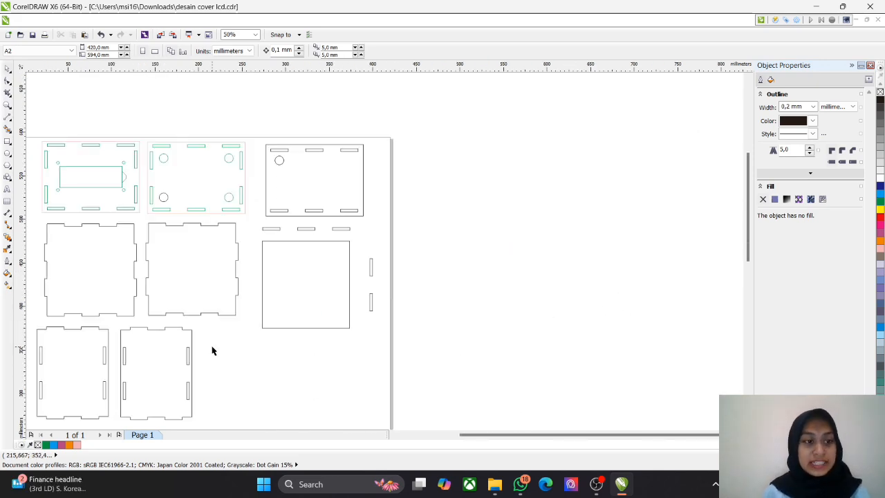
# Step: Check the size of the blank square beneath the new panel
pyautogui.scroll(2, 207, 349)
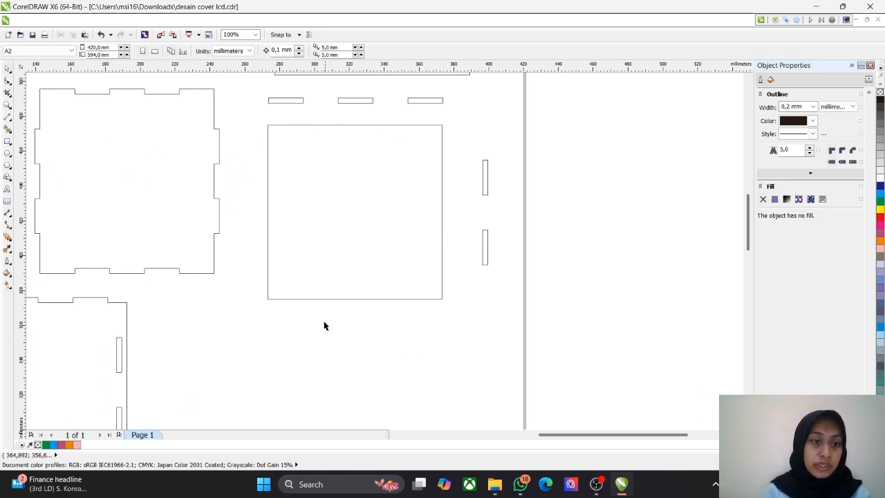
pyautogui.click(351, 215)
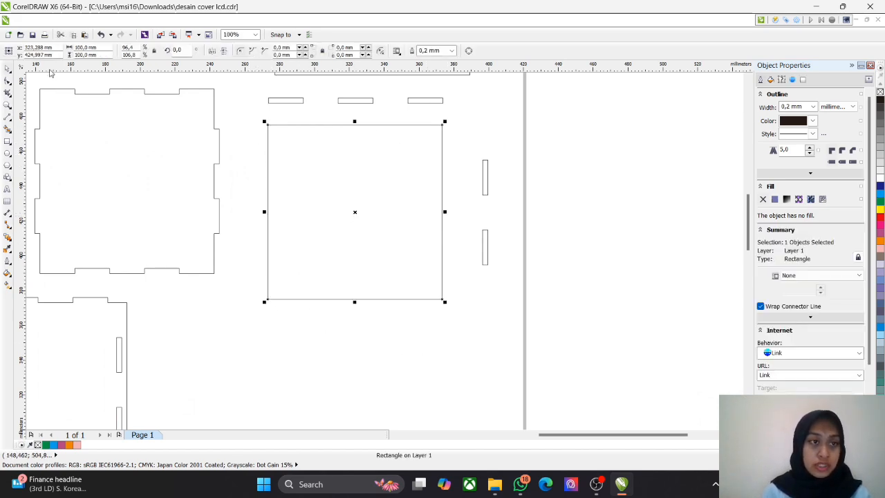
pyautogui.click(245, 126)
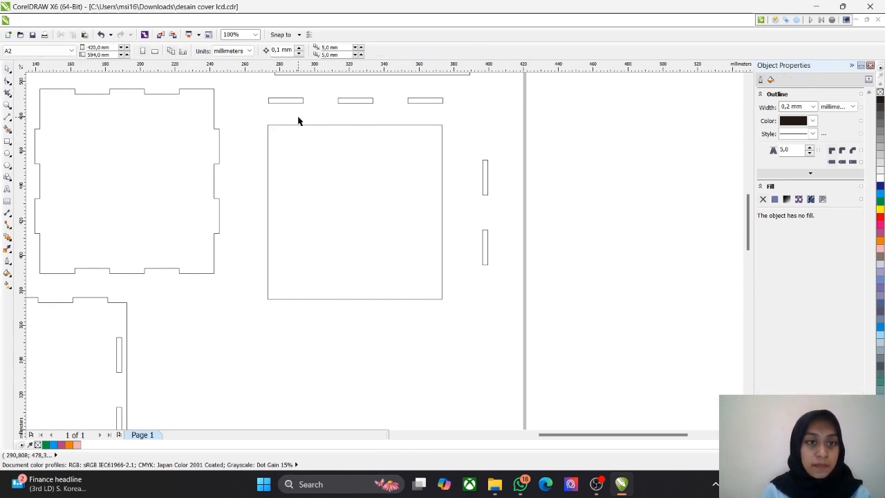
# Step: Select the three slot rectangles above the square and move them down so they sit on its upper edge, aligned with its corners
pyautogui.scroll(2, 351, 113)
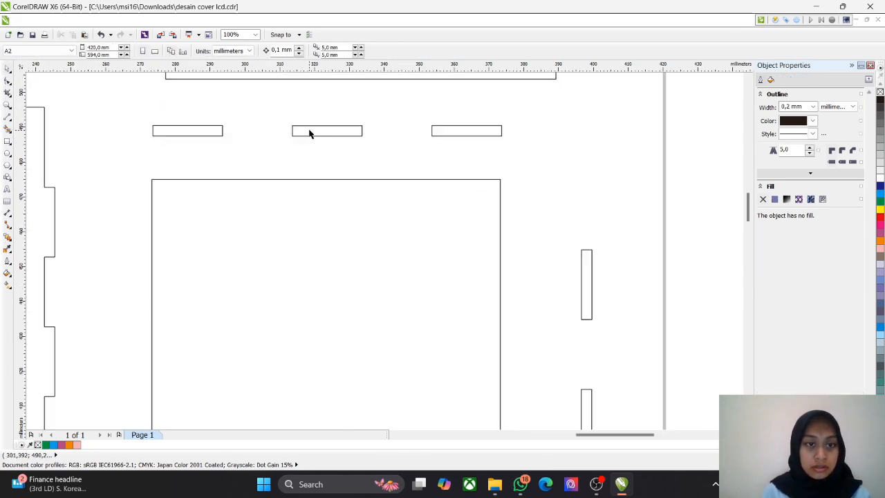
pyautogui.moveTo(130, 101); pyautogui.dragTo(527, 170)
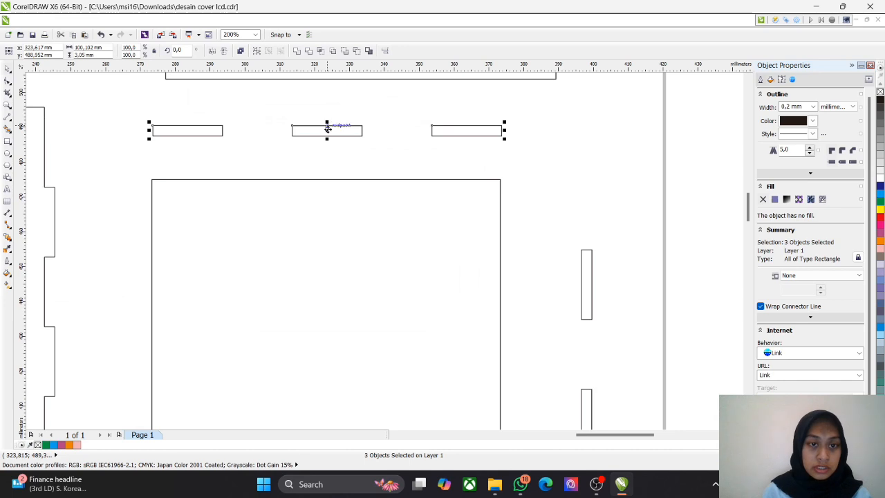
pyautogui.scroll(2, 330, 128)
pyautogui.scroll(-5, 380, 132)
pyautogui.scroll(3, 371, 137)
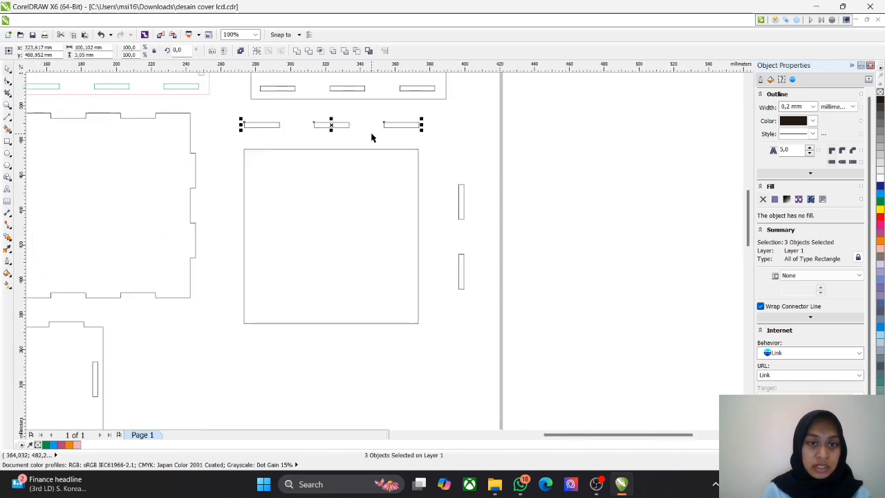
pyautogui.moveTo(311, 128); pyautogui.dragTo(313, 159)
pyautogui.press('Right')
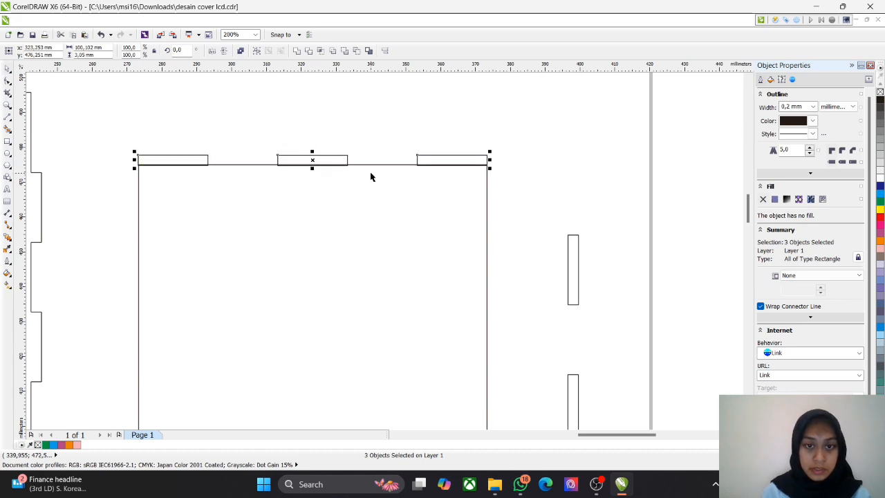
pyautogui.click(343, 115)
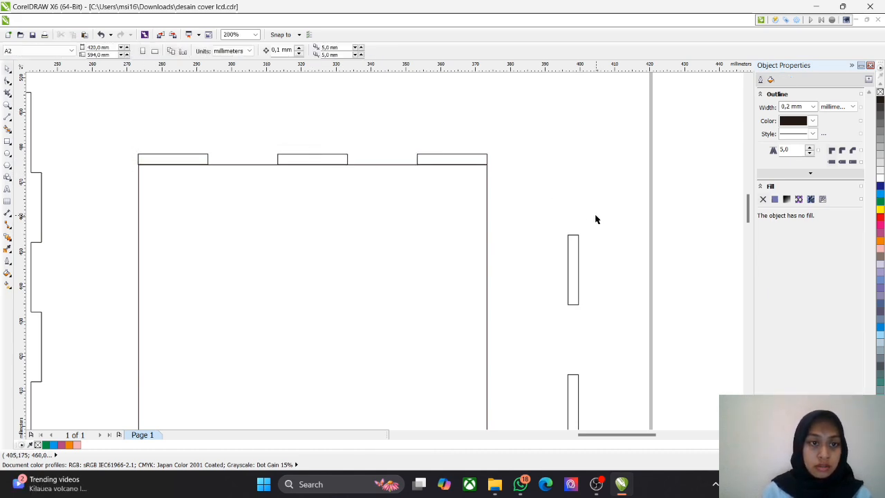
# Step: Trace the three outer sides of the first tab on the square's upper edge with a line, about 20 × 3 mm
pyautogui.scroll(2, 195, 172)
pyautogui.scroll(-2, 195, 172)
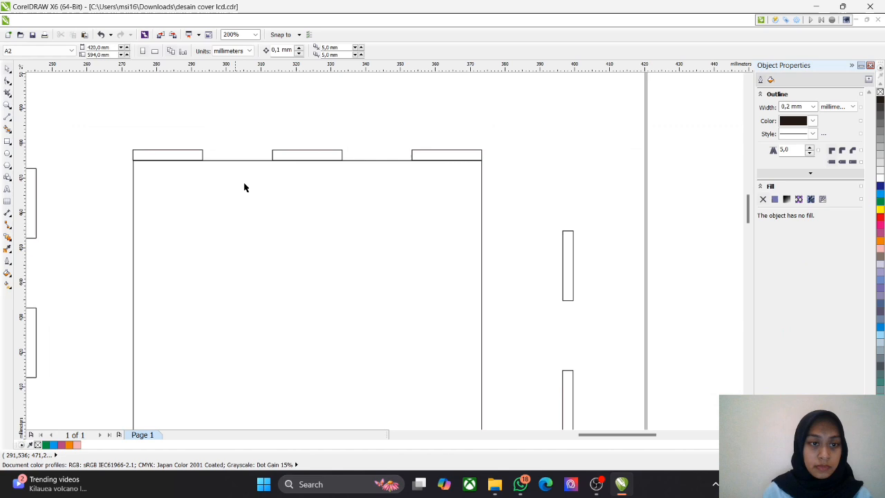
pyautogui.click(166, 158)
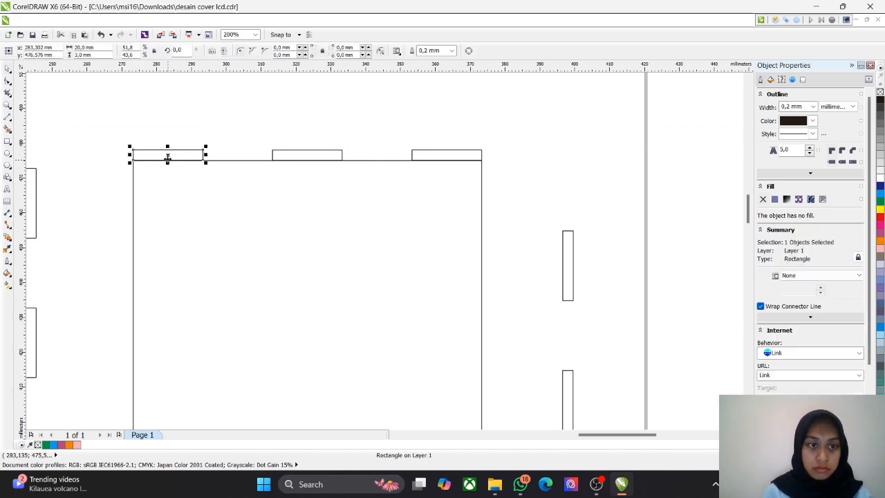
pyautogui.click(205, 125)
pyautogui.scroll(1, 160, 108)
pyautogui.click(5, 117)
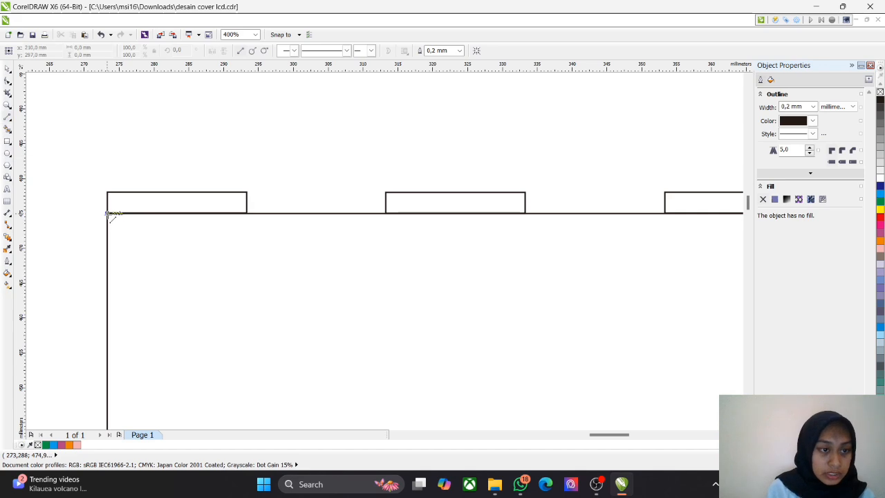
pyautogui.moveTo(109, 214); pyautogui.dragTo(109, 192)
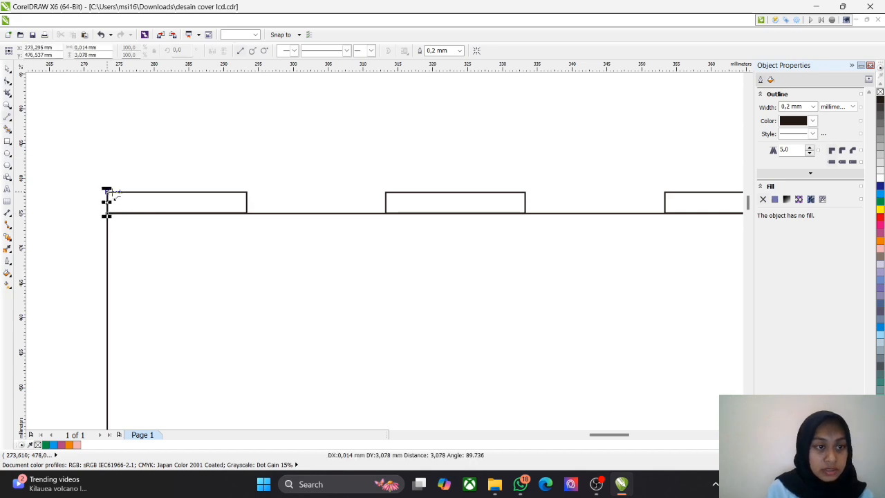
pyautogui.moveTo(177, 190); pyautogui.dragTo(246, 213)
# Step: Trace the outer sides of the middle tab on the square's upper edge, starting from its lower corner with a 3 mm line
pyautogui.moveTo(386, 212)
pyautogui.mouseDown()
pyautogui.moveTo(387, 194)
pyautogui.moveTo(389, 201)
pyautogui.mouseUp()
pyautogui.click(400, 200)
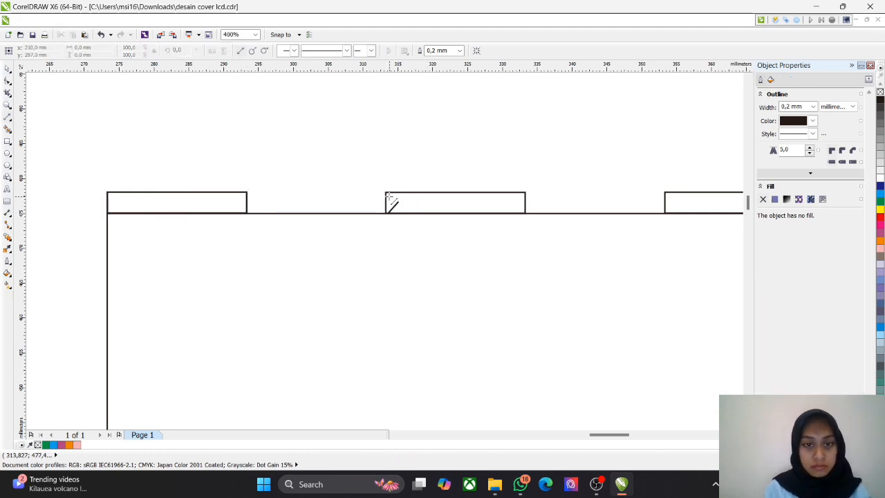
pyautogui.scroll(3, 385, 212)
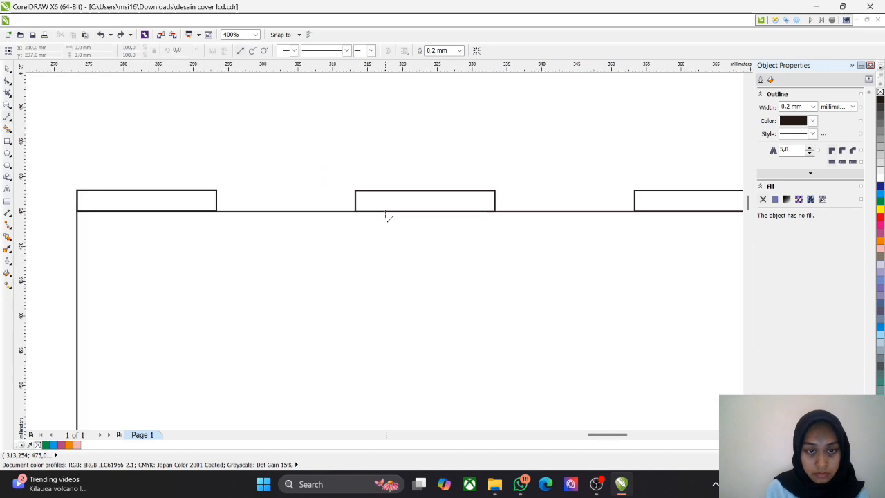
pyautogui.moveTo(327, 207)
pyautogui.mouseDown()
pyautogui.moveTo(328, 165)
pyautogui.moveTo(618, 170)
pyautogui.moveTo(610, 166)
pyautogui.moveTo(609, 206)
pyautogui.moveTo(620, 191)
pyautogui.moveTo(163, 205)
pyautogui.moveTo(136, 197)
pyautogui.mouseUp()
pyautogui.scroll(-3, 642, 197)
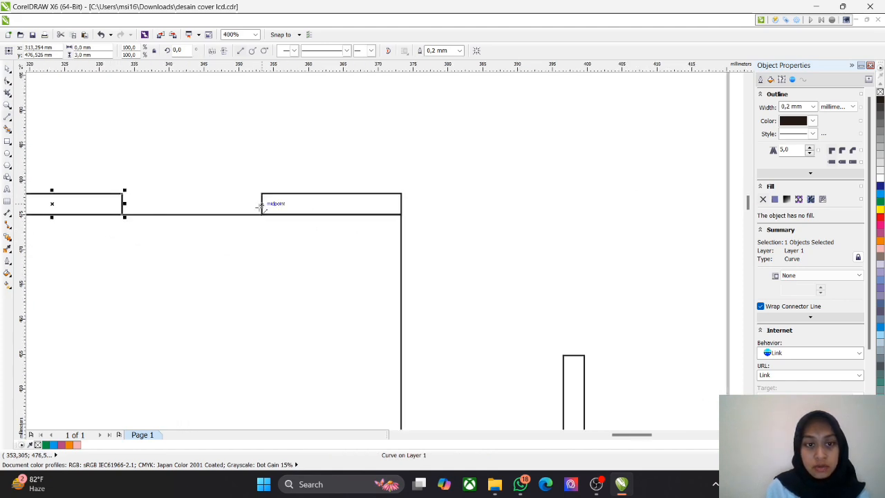
# Step: Trace the three outer sides of the third tab with connected lines, 3 mm high and 20 mm long
pyautogui.scroll(2, 261, 213)
pyautogui.press('Escape')
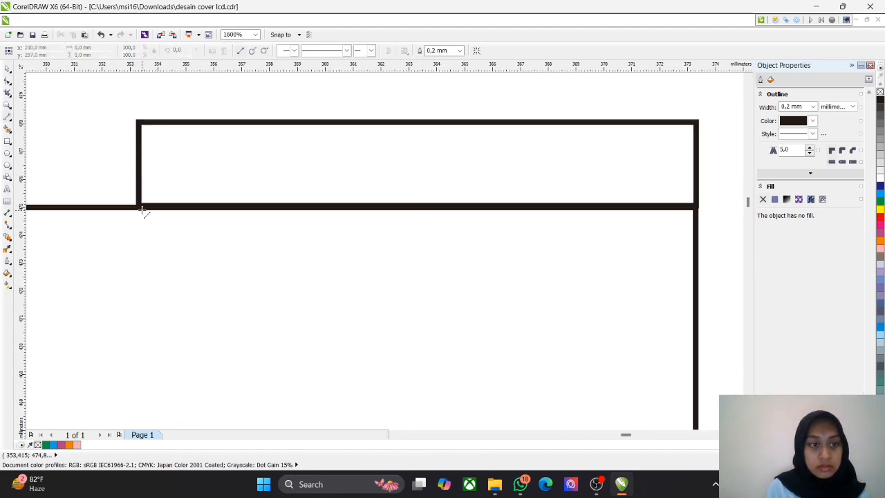
pyautogui.click(142, 122)
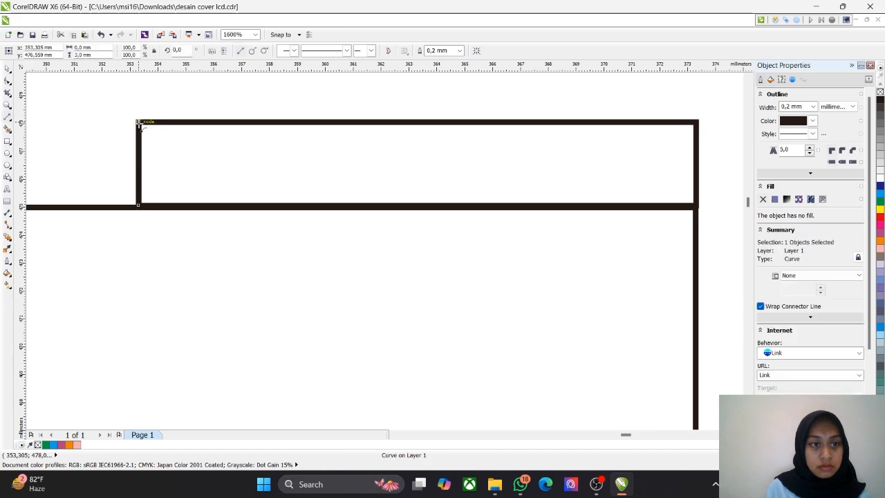
pyautogui.click(695, 123)
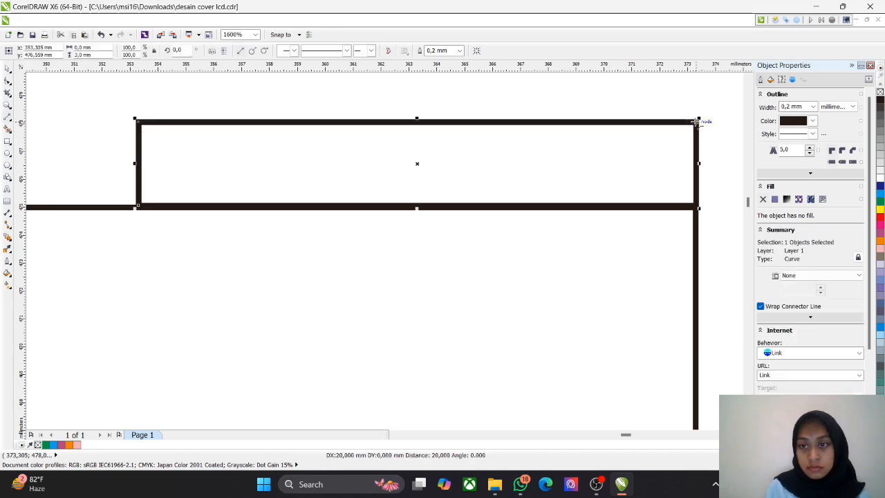
pyautogui.click(695, 206)
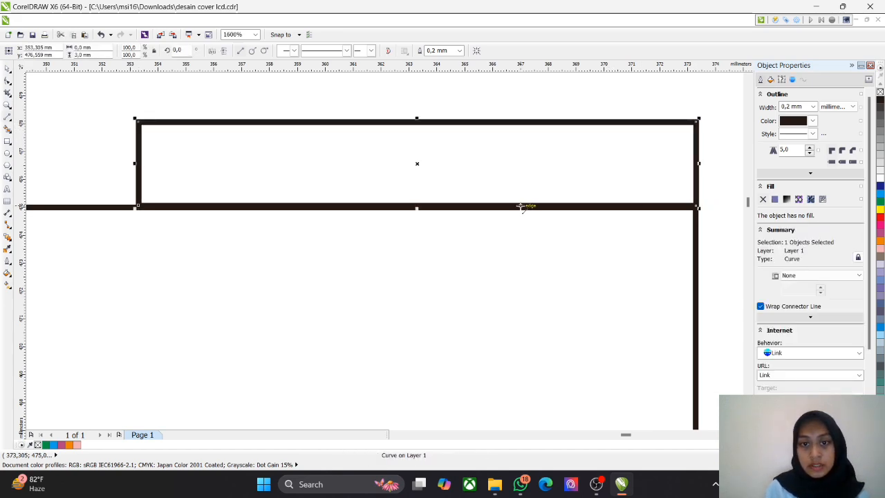
# Step: Select one of the overlapping outlines at the first tab on the square's upper edge and delete it
pyautogui.scroll(-2, 518, 205)
pyautogui.scroll(-1, 457, 215)
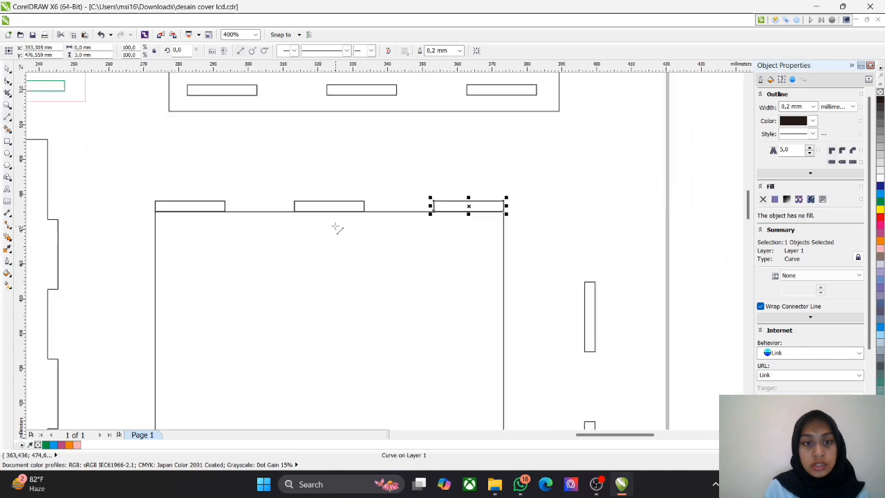
pyautogui.click(5, 65)
pyautogui.click(199, 213)
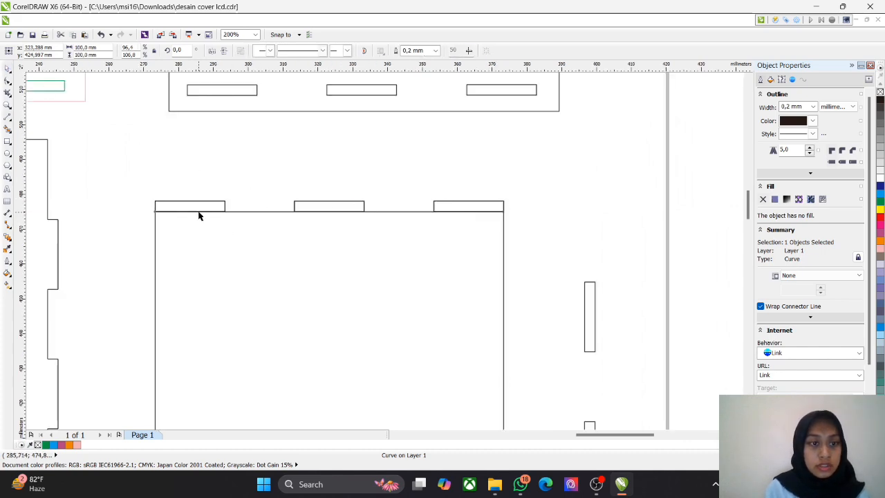
pyautogui.click(219, 208)
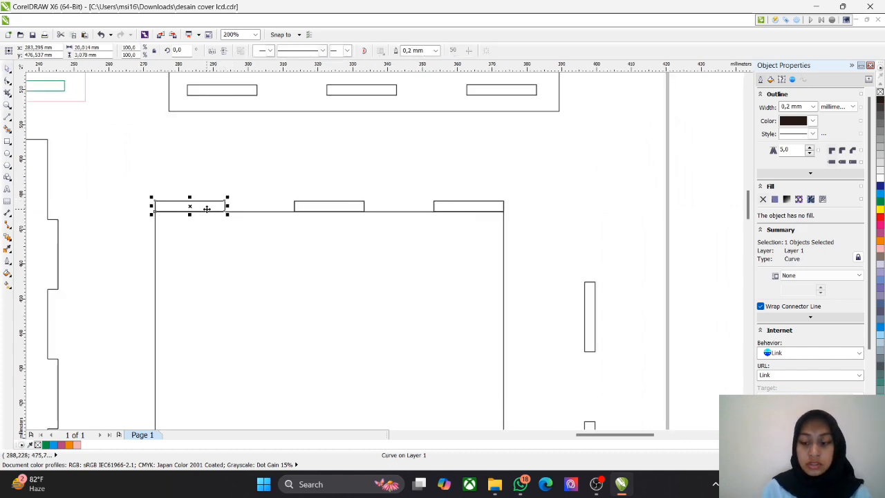
pyautogui.press('Delete')
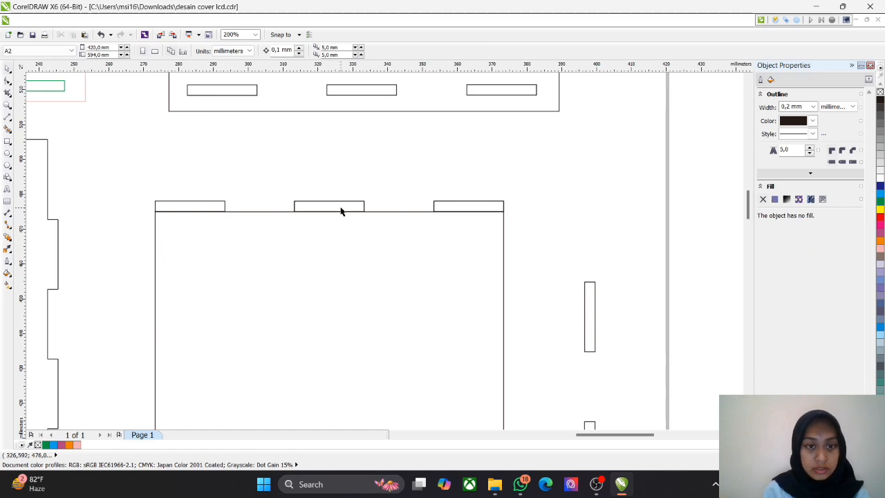
# Step: Delete the duplicate closed outlines overlapping the middle and third tabs on the square's upper edge
pyautogui.click(341, 208)
pyautogui.press('Delete')
pyautogui.click(457, 209)
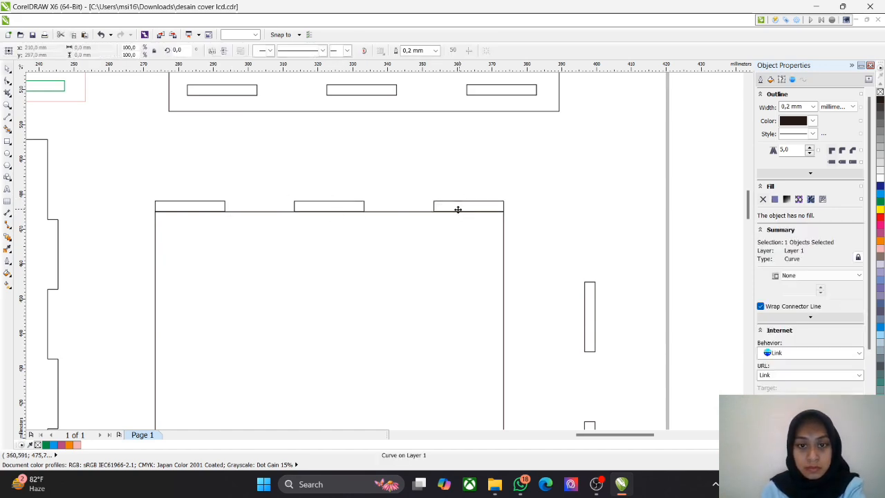
pyautogui.press('Delete')
pyautogui.click(383, 211)
pyautogui.click(523, 231)
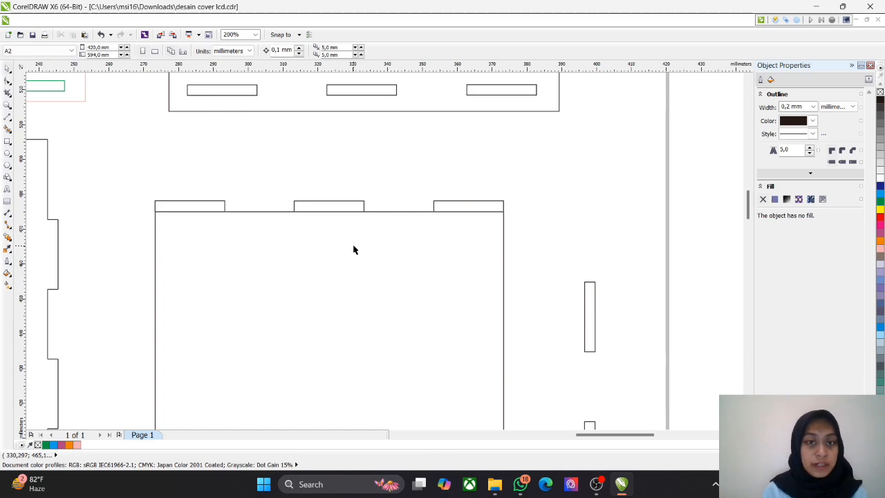
# Step: Copy the three upper tab outlines to the space inside the square and rotate the copies 180 degrees
pyautogui.scroll(-1, 353, 246)
pyautogui.scroll(1, 347, 242)
pyautogui.moveTo(352, 266); pyautogui.dragTo(367, 164)
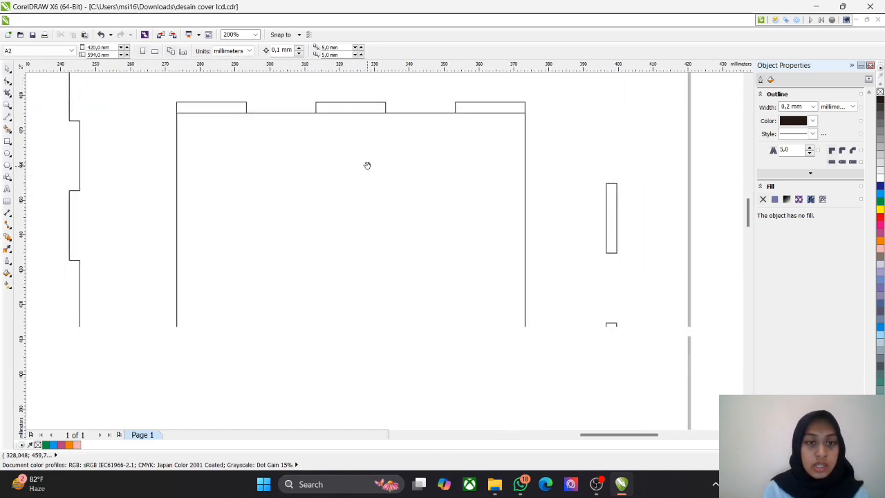
pyautogui.moveTo(165, 86); pyautogui.dragTo(551, 134)
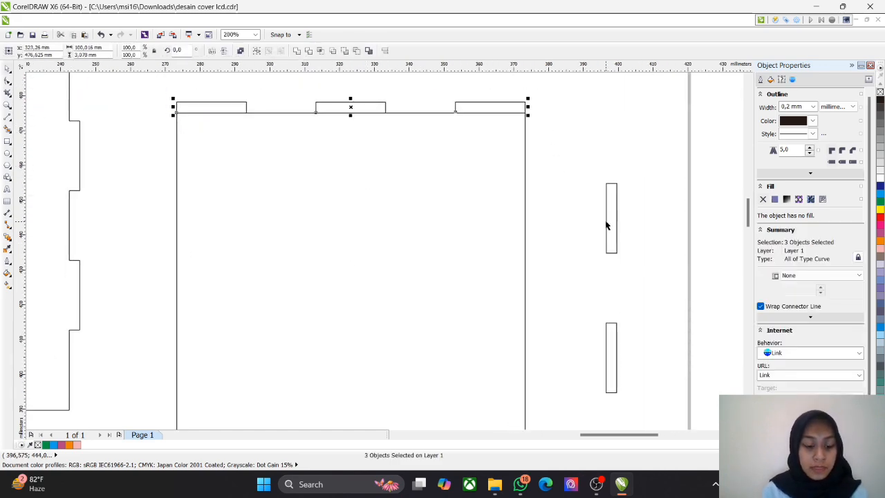
pyautogui.moveTo(352, 99); pyautogui.dragTo(367, 213)
pyautogui.doubleClick(181, 51)
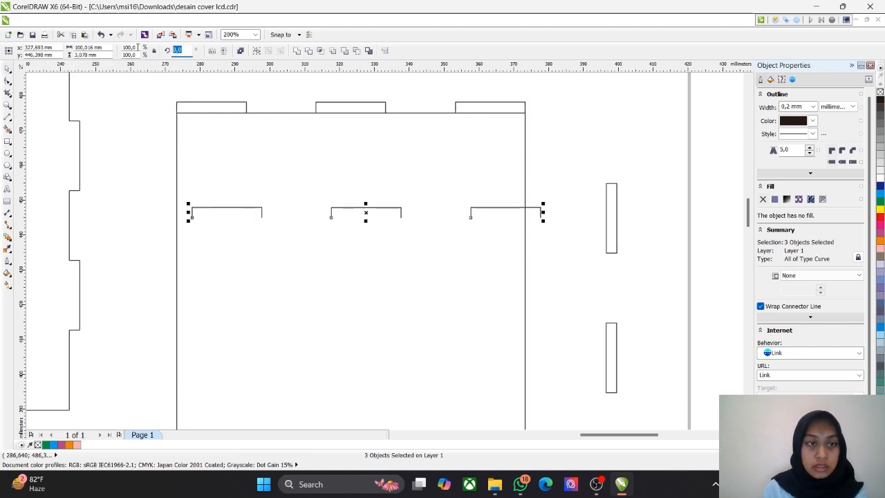
pyautogui.write('180')
pyautogui.press('Return')
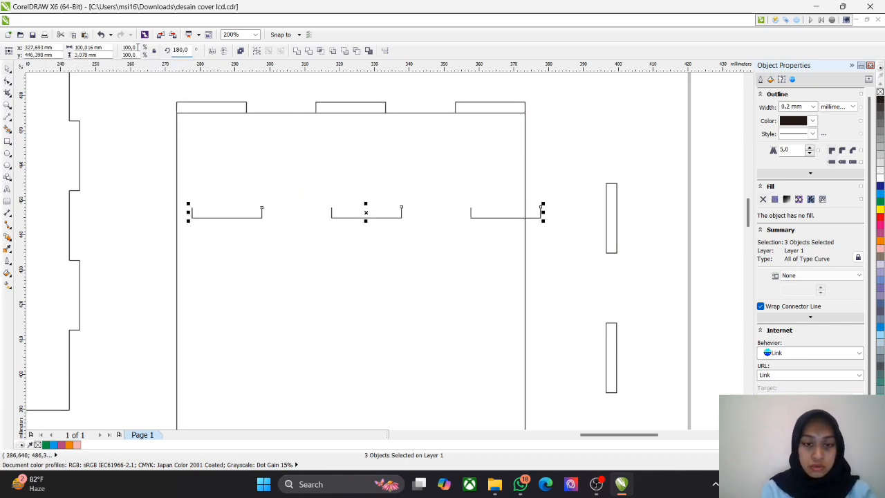
# Step: Move the three rotated tab outlines against the square's lower edge, aligned with its corners
pyautogui.scroll(1, 415, 219)
pyautogui.scroll(-2, 422, 271)
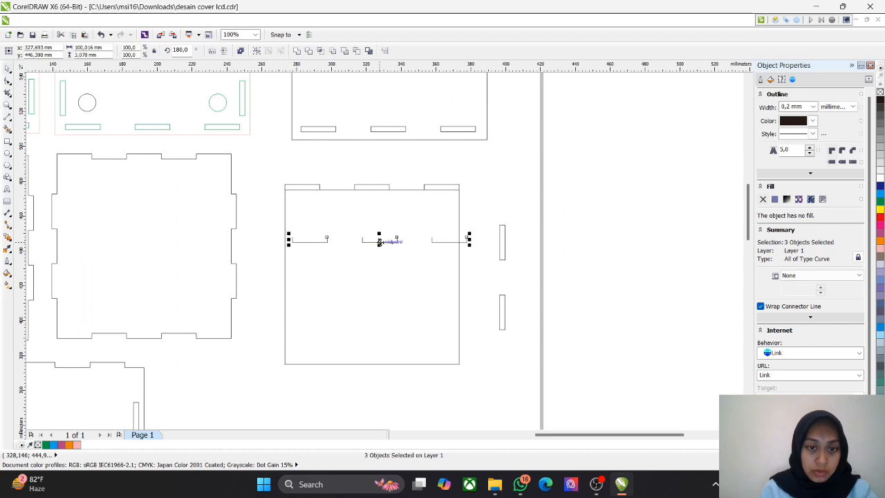
pyautogui.moveTo(380, 239); pyautogui.dragTo(354, 335)
pyautogui.scroll(3, 371, 370)
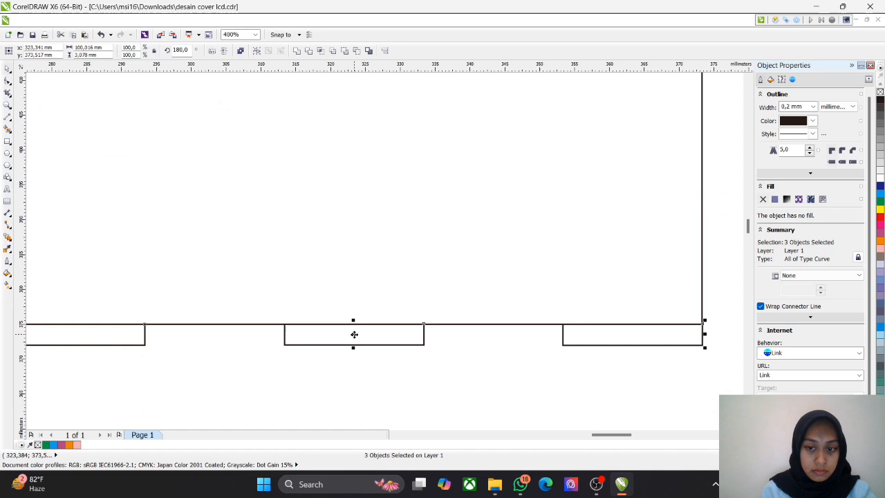
pyautogui.click(516, 385)
pyautogui.scroll(-2, 515, 366)
pyautogui.moveTo(559, 285); pyautogui.dragTo(500, 255)
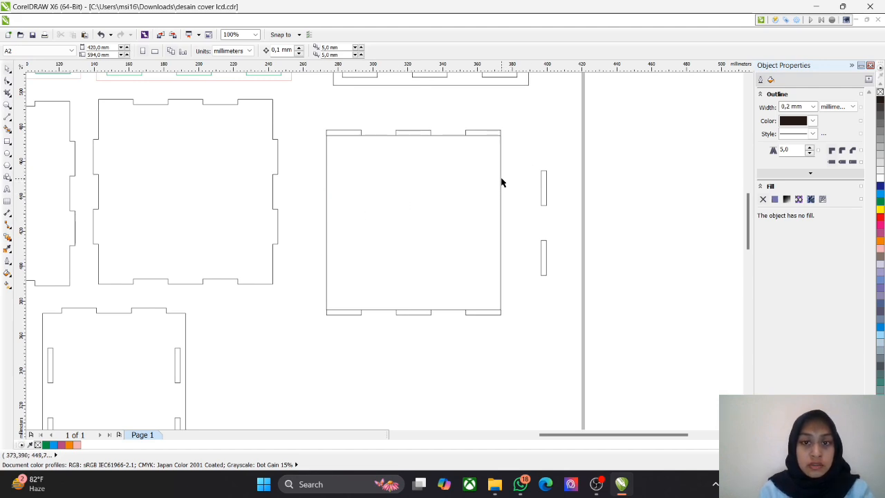
# Step: Delete the 100 × 100 mm square and bridge the two gaps between the upper tabs with lines about 20 mm long
pyautogui.click(443, 135)
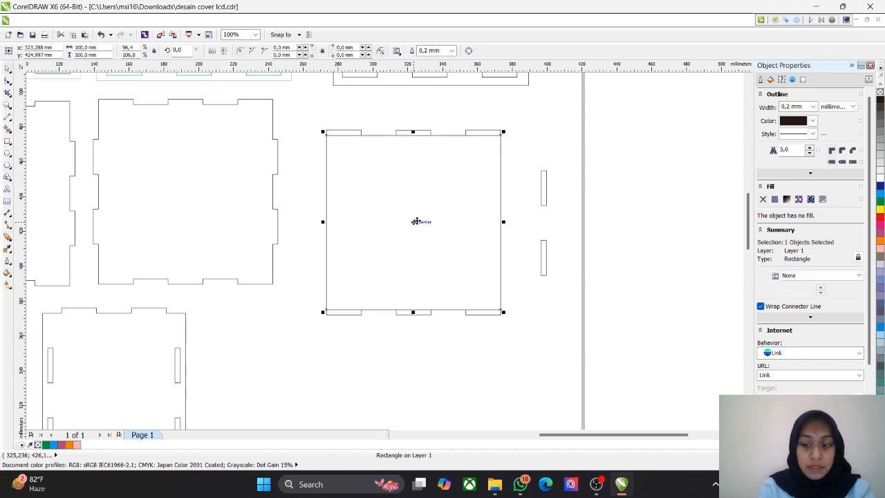
pyautogui.press('Delete')
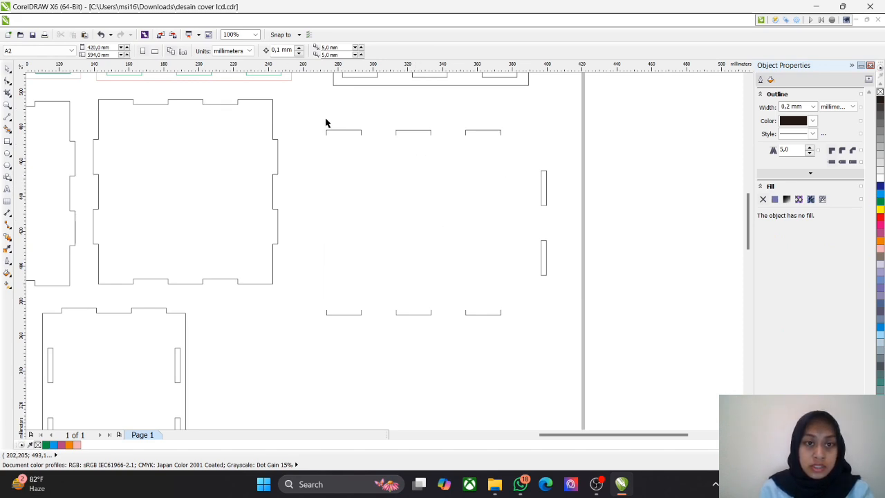
pyautogui.scroll(1, 414, 159)
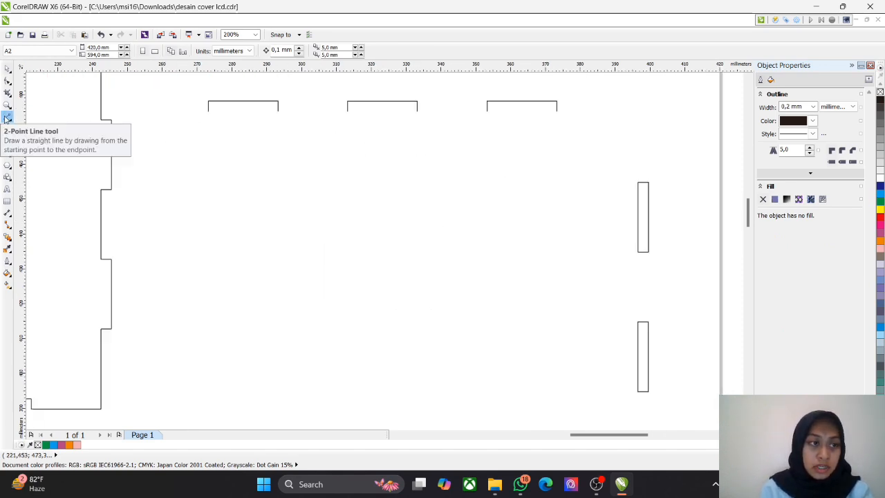
pyautogui.click(278, 108)
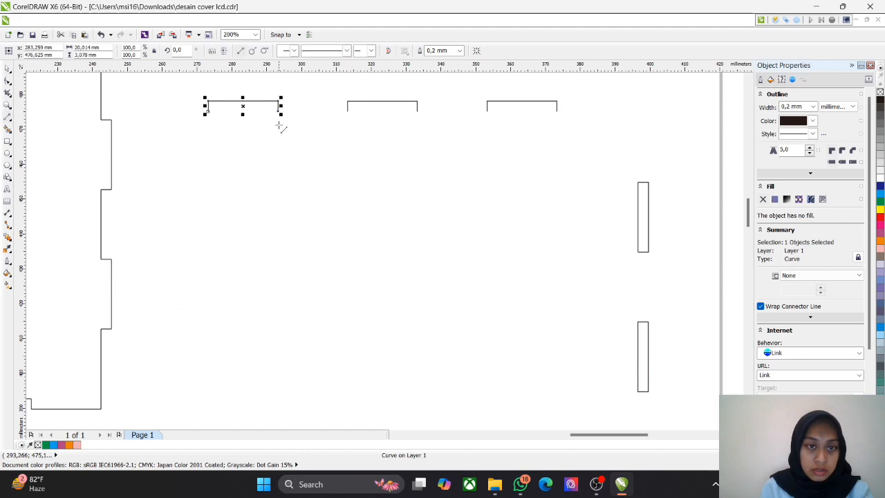
pyautogui.moveTo(278, 110); pyautogui.dragTo(347, 111)
pyautogui.moveTo(418, 110); pyautogui.dragTo(487, 111)
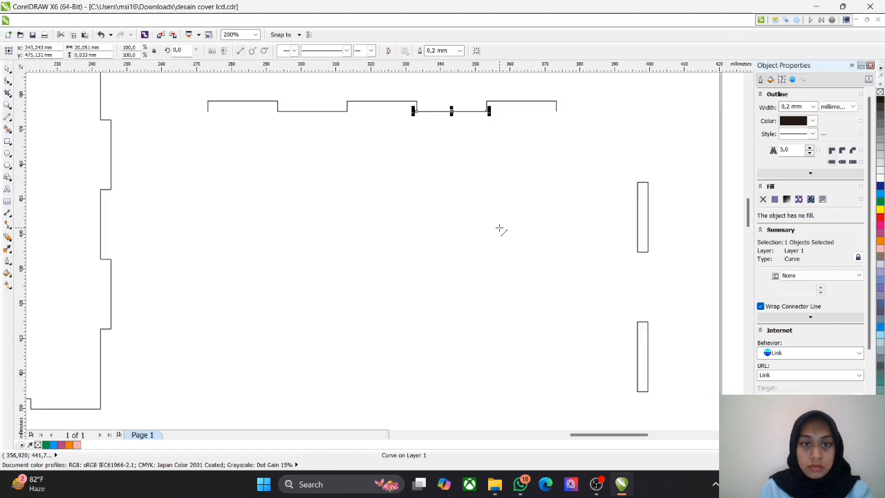
pyautogui.scroll(-1, 499, 229)
pyautogui.click(508, 281)
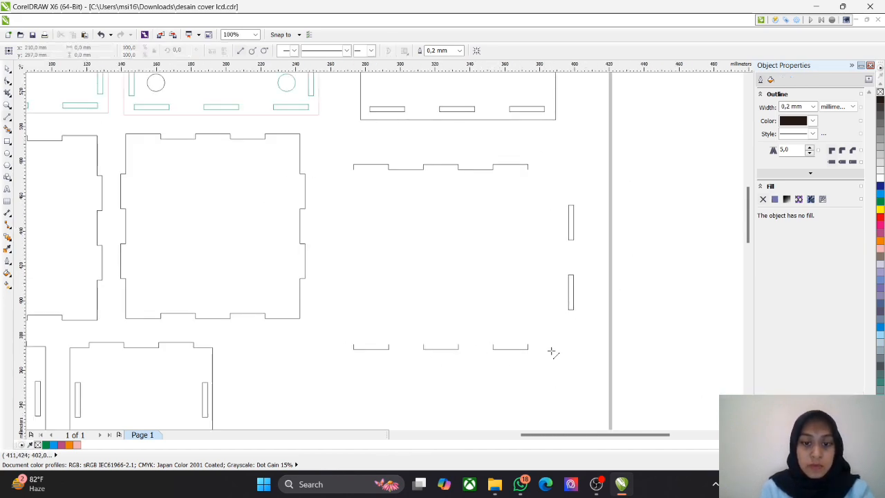
# Step: Examine the box parts across the page, including the tabbed panels, the slotted panels and the LCD plates
pyautogui.scroll(-1, 385, 295)
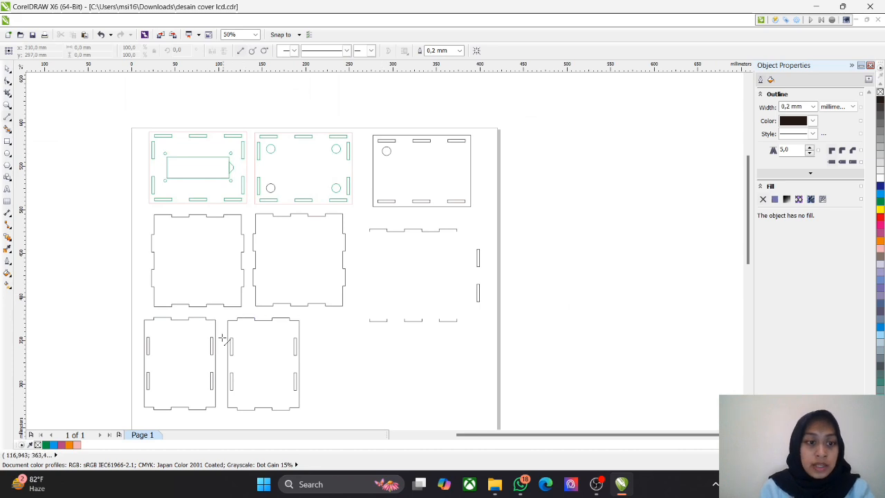
pyautogui.moveTo(344, 360); pyautogui.dragTo(462, 203)
pyautogui.scroll(1, 316, 214)
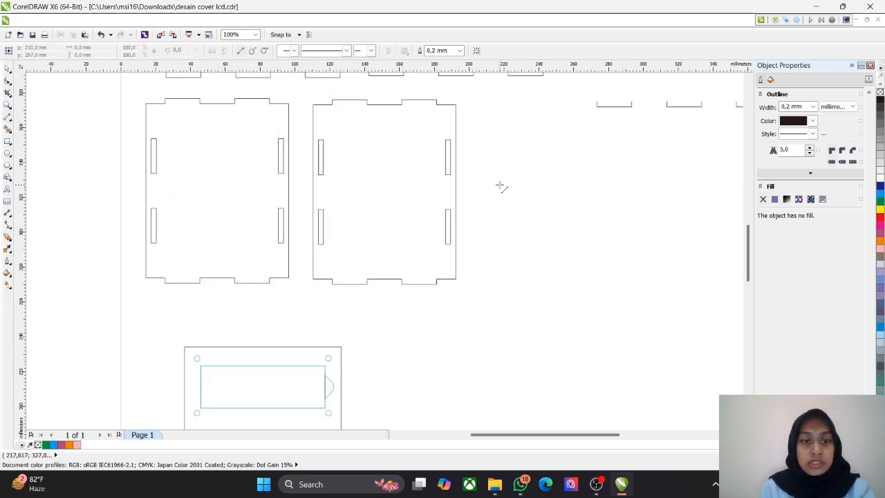
pyautogui.scroll(1, 500, 185)
pyautogui.scroll(-2, 500, 186)
pyautogui.moveTo(550, 186); pyautogui.dragTo(401, 292)
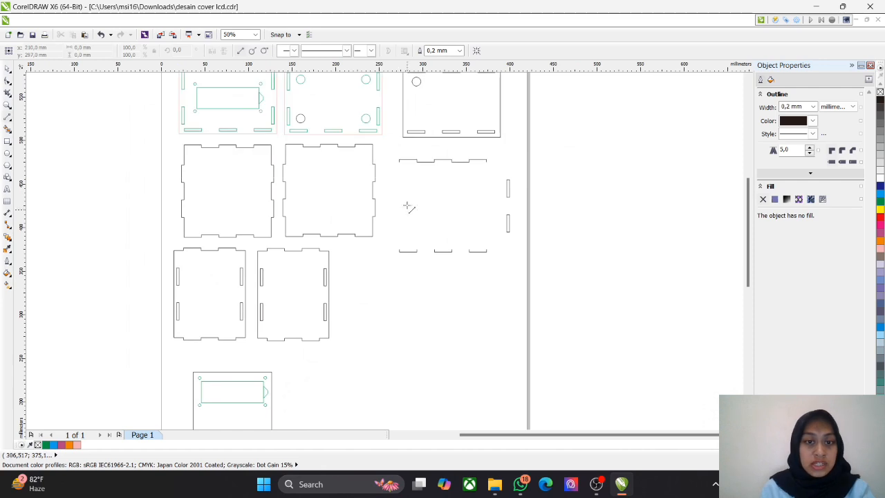
pyautogui.scroll(1, 468, 126)
pyautogui.scroll(-2, 436, 130)
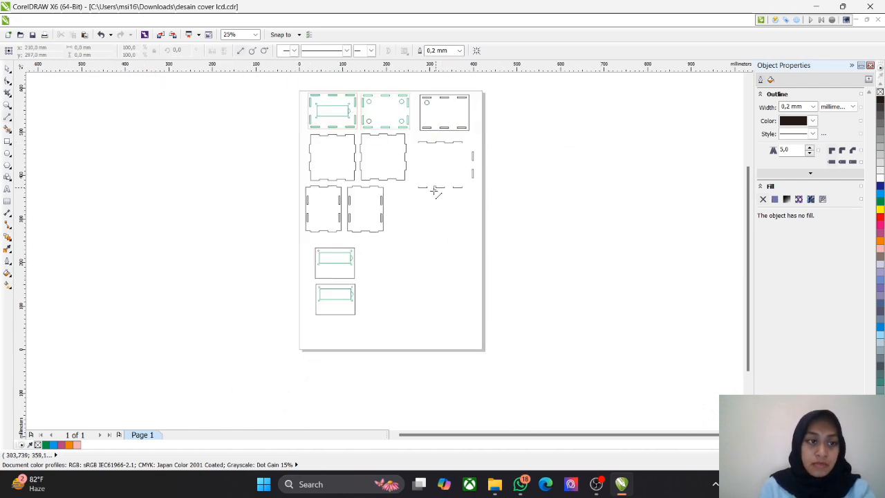
pyautogui.scroll(1, 351, 255)
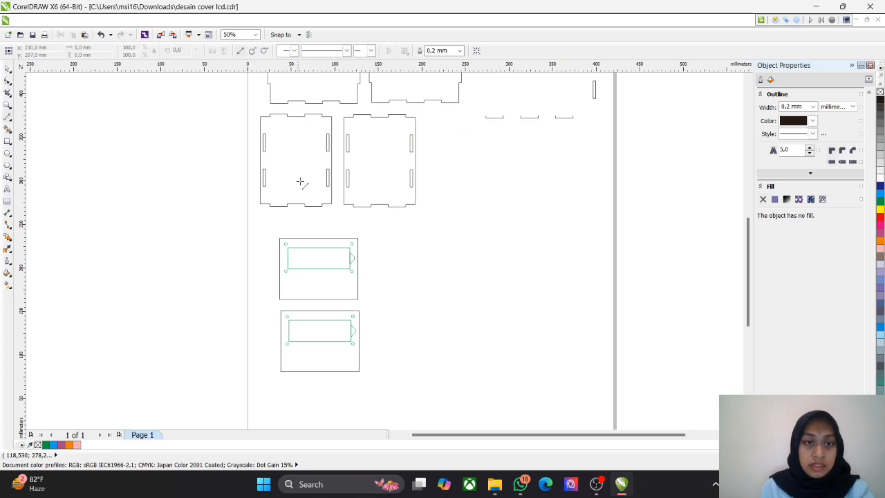
pyautogui.scroll(1, 264, 138)
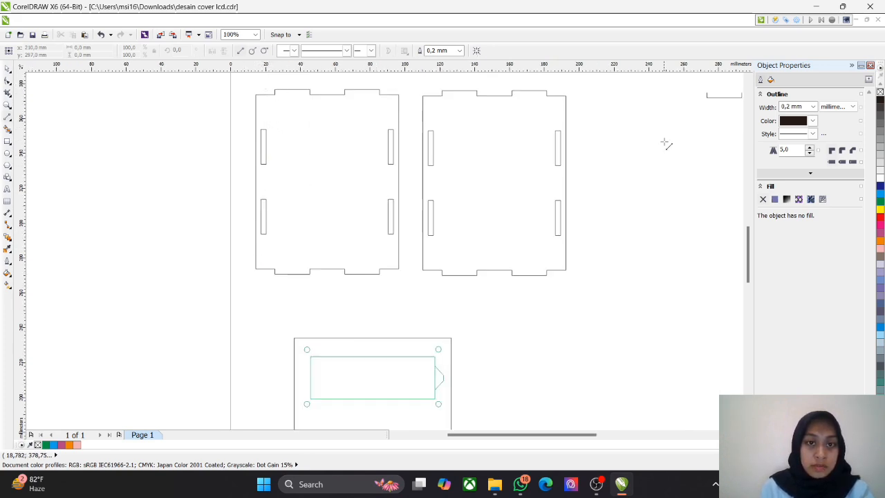
pyautogui.scroll(1, 654, 191)
pyautogui.scroll(-1, 651, 188)
pyautogui.moveTo(640, 171); pyautogui.dragTo(497, 296)
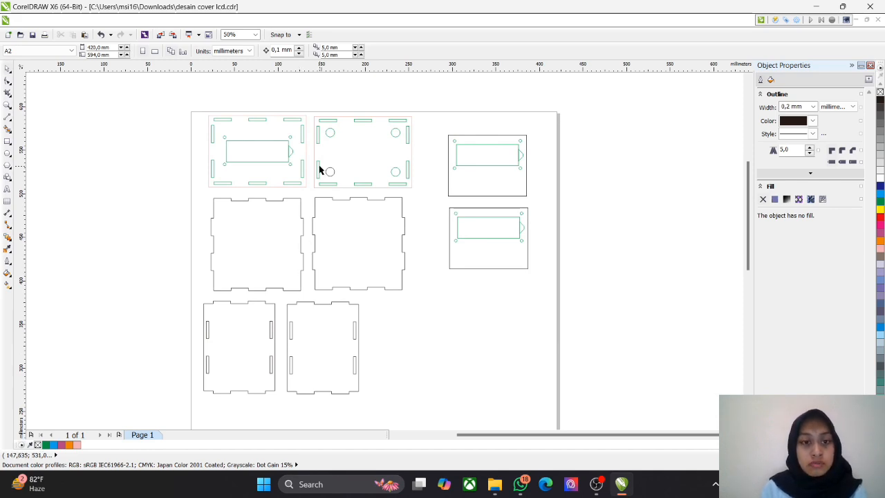
pyautogui.scroll(2, 320, 169)
pyautogui.scroll(-4, 318, 169)
pyautogui.scroll(2, 316, 171)
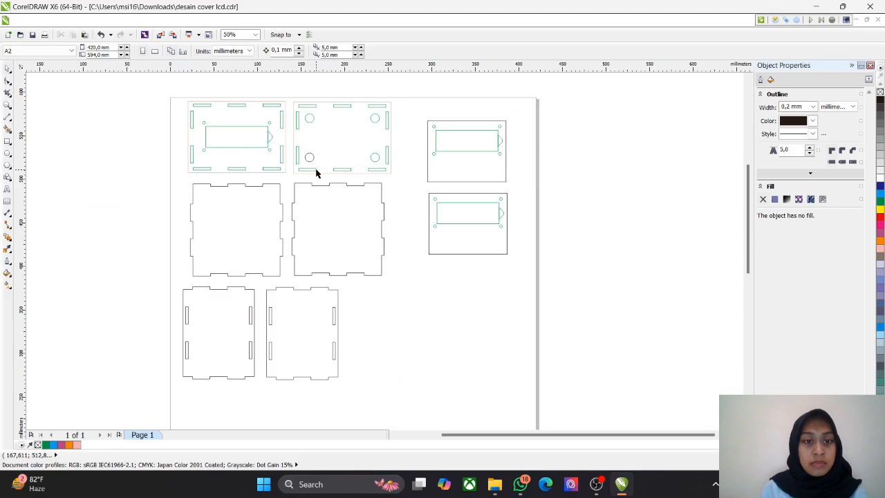
pyautogui.scroll(2, 296, 159)
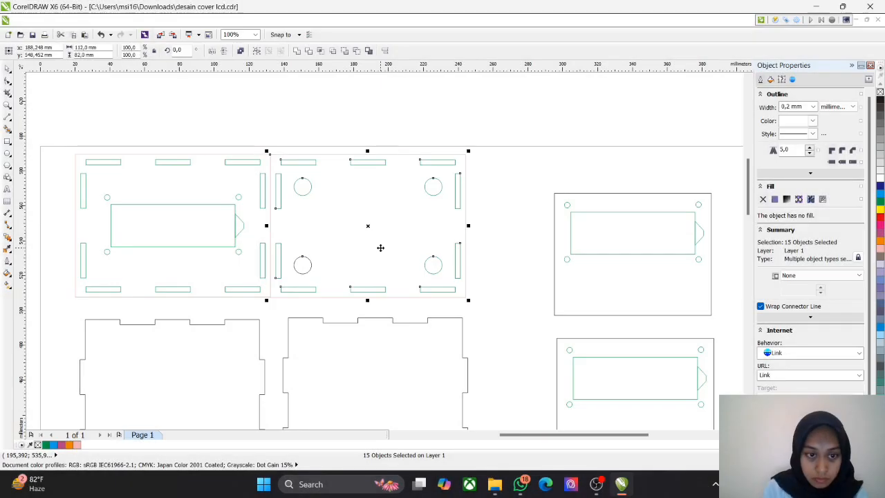
# Step: Move the second tabbed square panel against the first and shift both up beneath the slotted cover panels
pyautogui.click(503, 243)
pyautogui.scroll(-1, 436, 231)
pyautogui.moveTo(305, 172); pyautogui.dragTo(418, 320)
pyautogui.scroll(1, 287, 200)
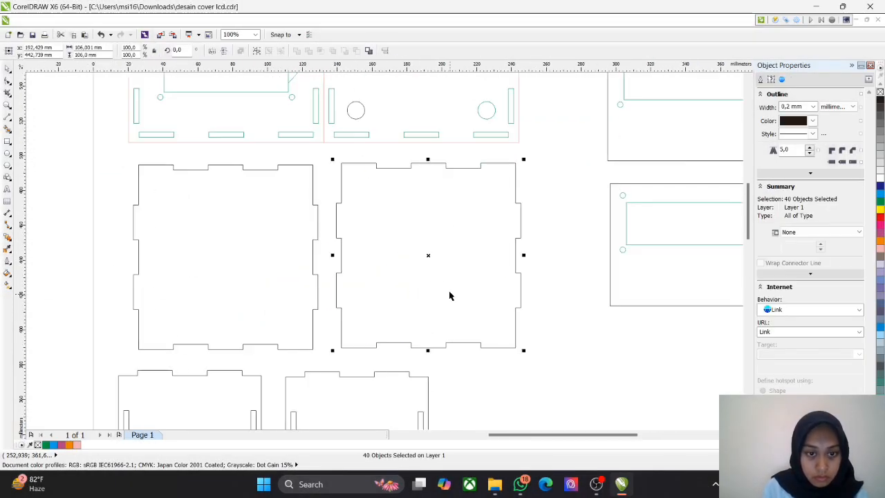
pyautogui.moveTo(428, 254); pyautogui.dragTo(410, 256)
pyautogui.moveTo(527, 361); pyautogui.dragTo(116, 154)
pyautogui.moveTo(323, 257); pyautogui.dragTo(327, 235)
pyautogui.moveTo(341, 230); pyautogui.dragTo(317, 229)
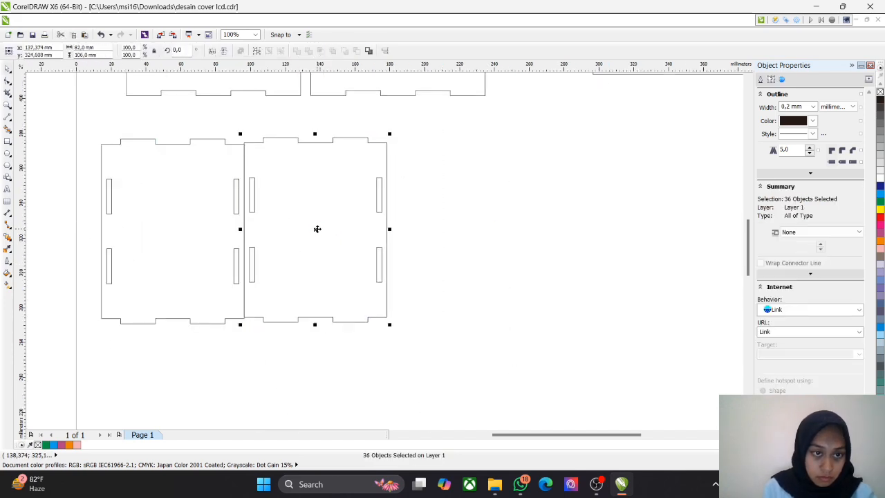
pyautogui.moveTo(433, 354); pyautogui.dragTo(82, 123)
pyautogui.moveTo(245, 237); pyautogui.dragTo(398, 182)
pyautogui.hotkey('ctrl', 'z')
pyautogui.hotkey('ctrl', 'z')
pyautogui.hotkey('ctrl', 'z')
# Step: Move the first slotted side panel up to sit directly beneath the first tabbed square panel
pyautogui.moveTo(280, 351); pyautogui.dragTo(84, 122)
pyautogui.moveTo(173, 230); pyautogui.dragTo(213, 183)
pyautogui.click(356, 285)
pyautogui.scroll(-3, 356, 278)
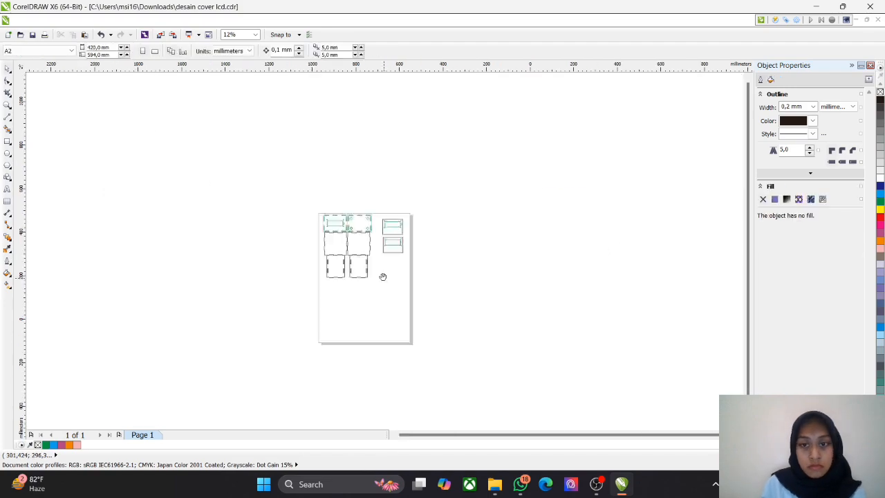
# Step: Move the first LCD plate next to the cover panel that has four round holes
pyautogui.scroll(2, 387, 250)
pyautogui.moveTo(466, 197); pyautogui.dragTo(367, 122)
pyautogui.scroll(1, 420, 163)
pyautogui.moveTo(376, 245); pyautogui.dragTo(286, 205)
# Step: Move the second 90 × 70 mm LCD plate directly beneath the first one, aligning their side edges
pyautogui.scroll(-1, 331, 338)
pyautogui.scroll(1, 384, 251)
pyautogui.moveTo(519, 377); pyautogui.dragTo(342, 233)
pyautogui.moveTo(430, 304); pyautogui.dragTo(338, 241)
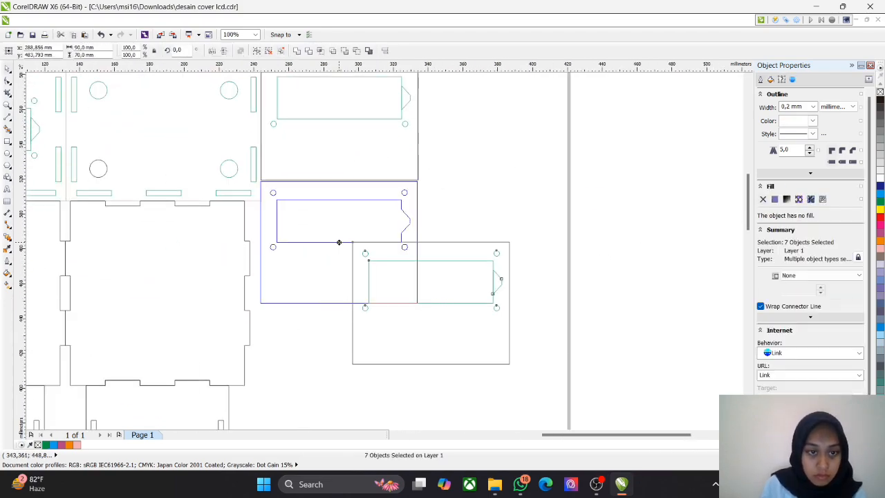
pyautogui.click(352, 255)
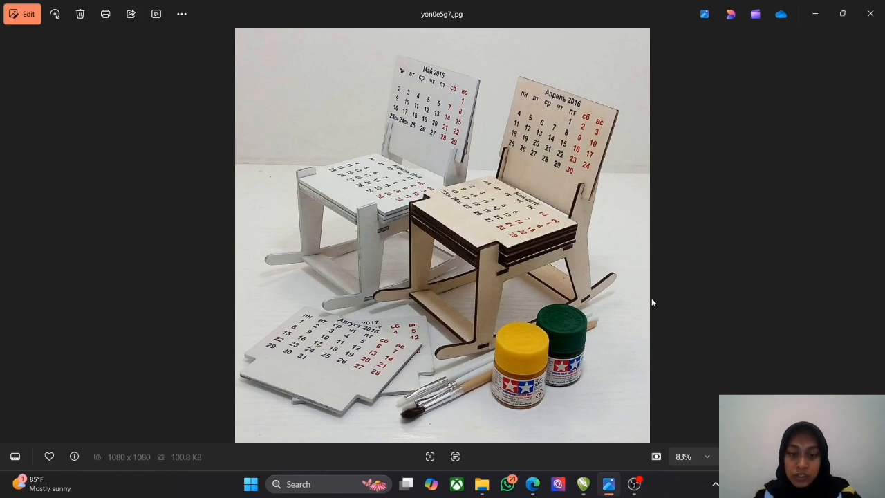
# Step: Switch to CorelDRAW and compare the calendar sheets and rocking chair parts in yon0e5g7.cdr with the photo of the assembled chairs
pyautogui.click(583, 483)
pyautogui.scroll(4, 206, 238)
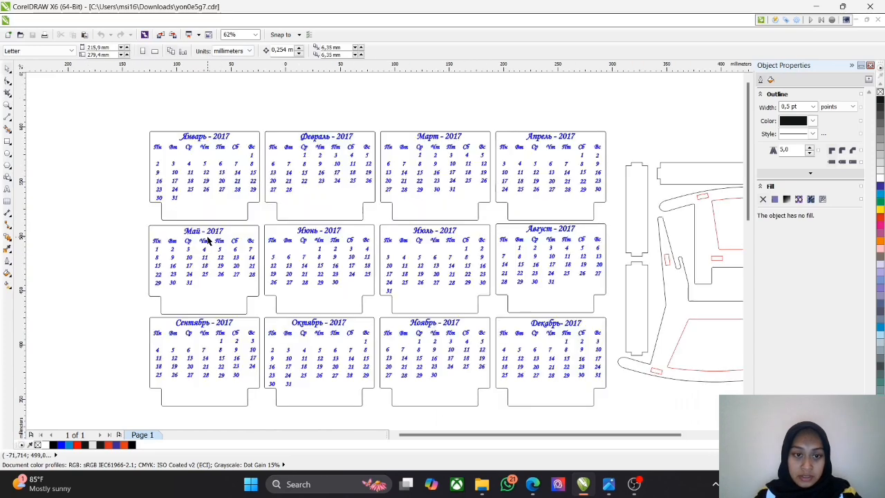
pyautogui.scroll(-3, 206, 238)
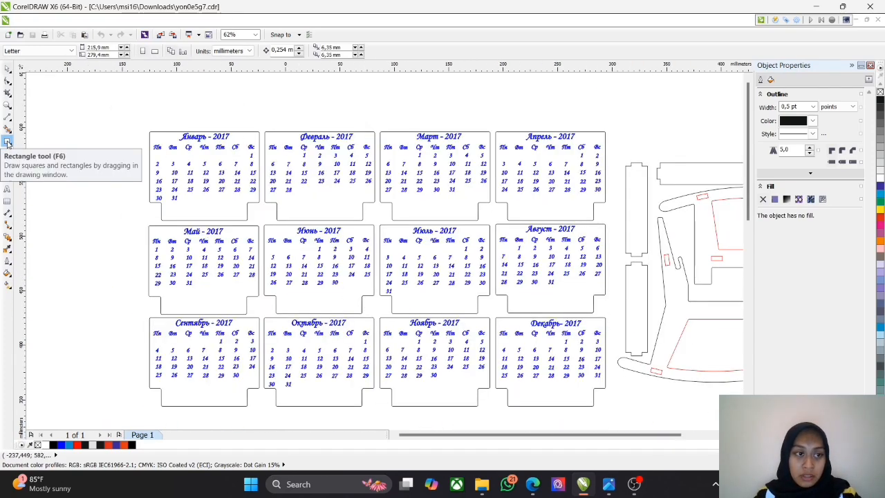
pyautogui.moveTo(658, 140); pyautogui.dragTo(629, 112)
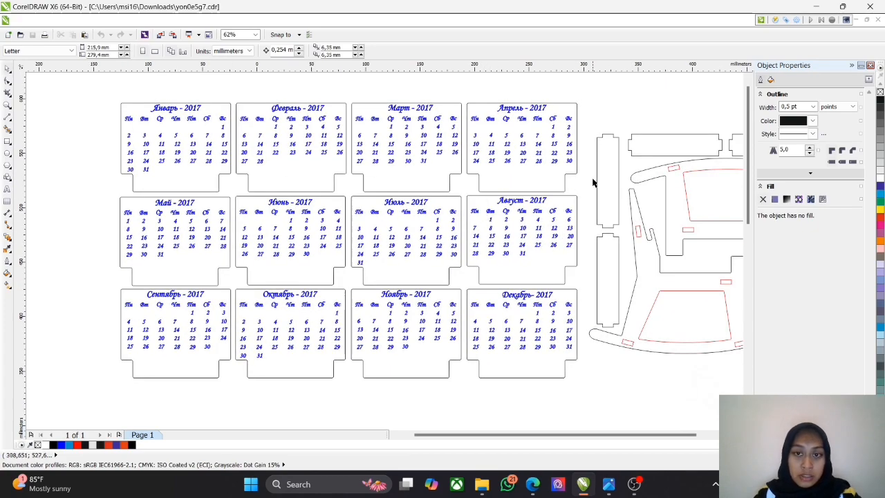
pyautogui.moveTo(592, 181); pyautogui.dragTo(582, 178)
pyautogui.hotkey('alt', 'Tab')
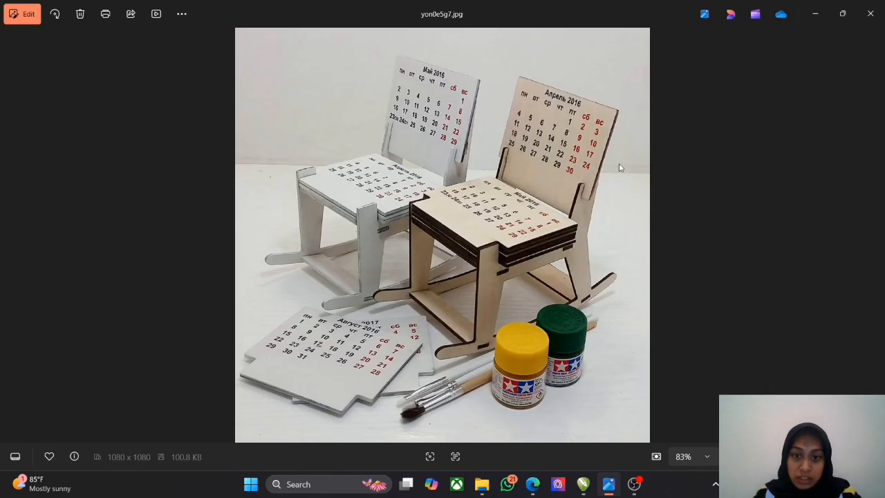
pyautogui.click(582, 484)
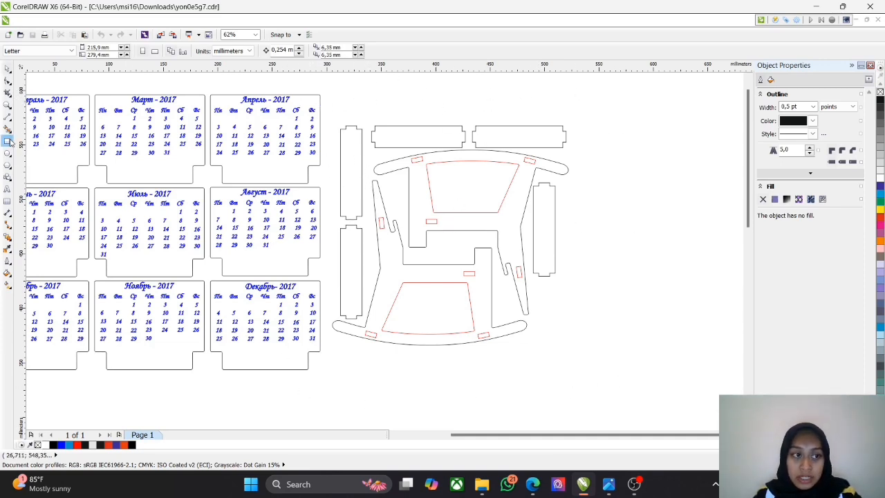
pyautogui.hscroll(1, 484, 156)
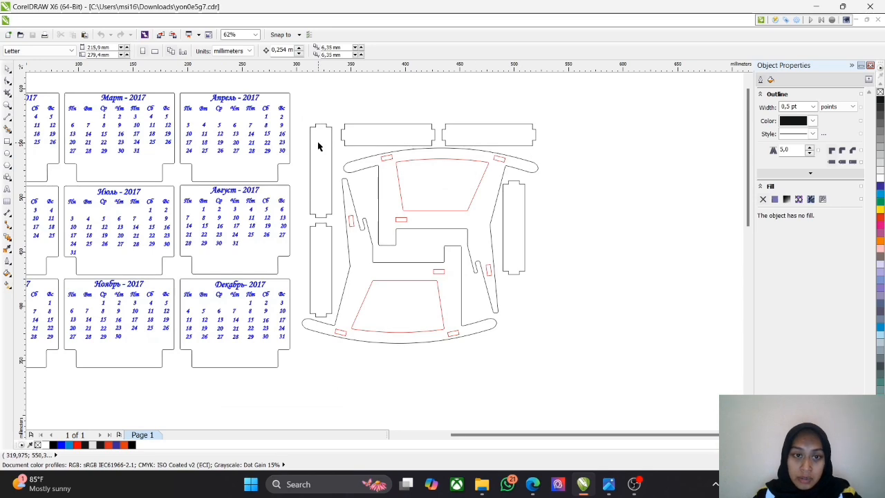
# Step: Move the upper rocking chair side outline into the empty space beside the other parts and bring up the line tool variants
pyautogui.scroll(1, 316, 145)
pyautogui.scroll(-1, 318, 146)
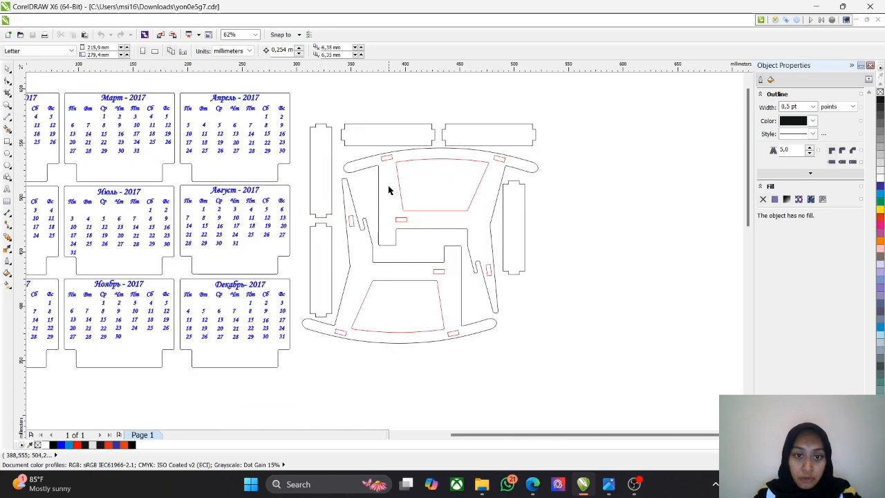
pyautogui.click(8, 153)
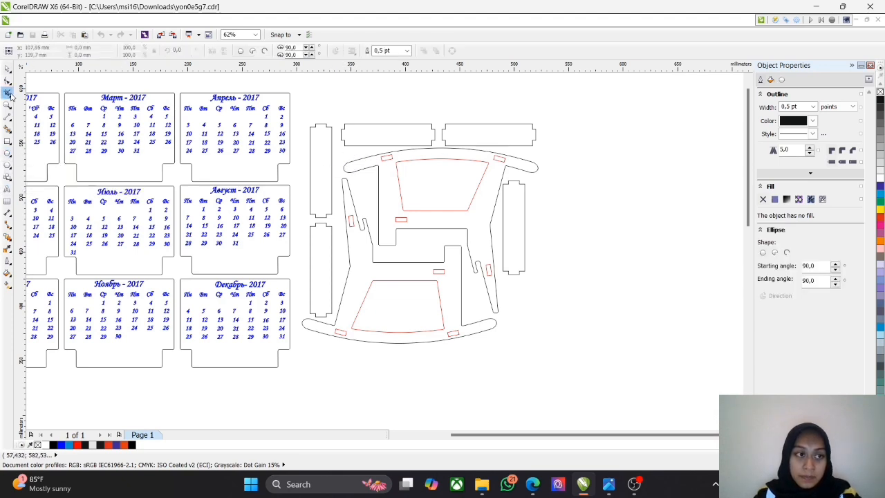
pyautogui.press('space')
pyautogui.click(458, 149)
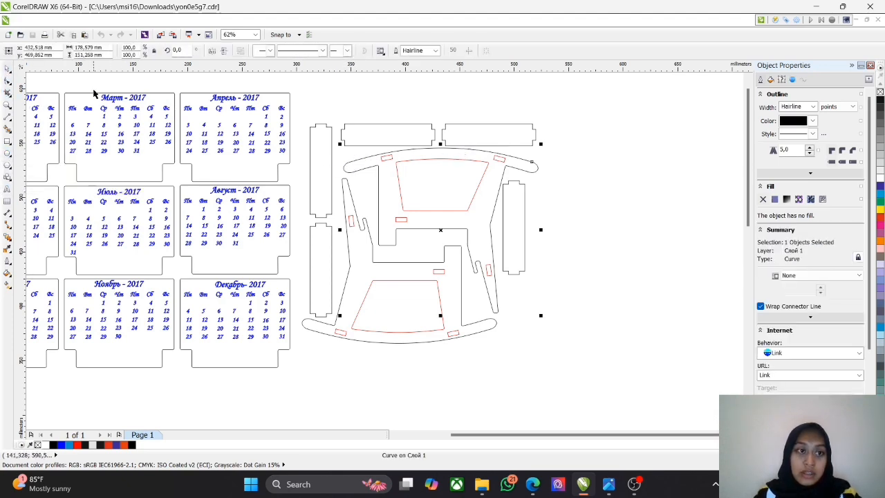
pyautogui.moveTo(466, 151); pyautogui.dragTo(640, 234)
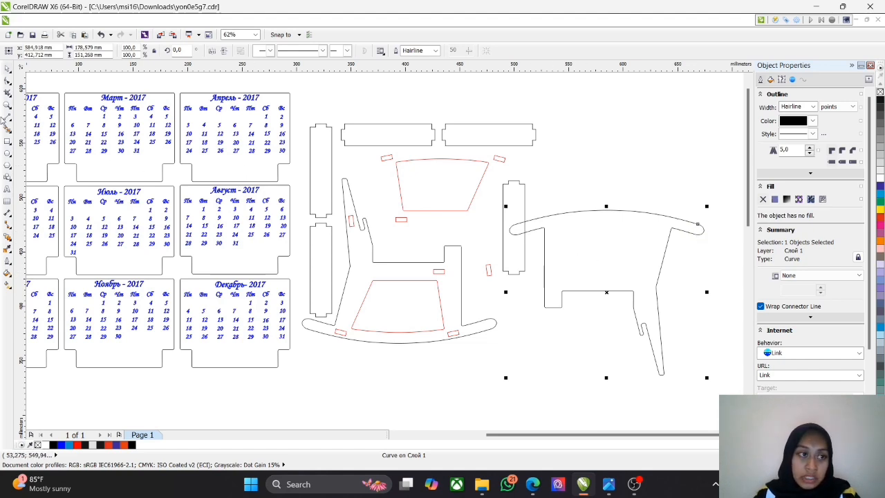
pyautogui.click(7, 118)
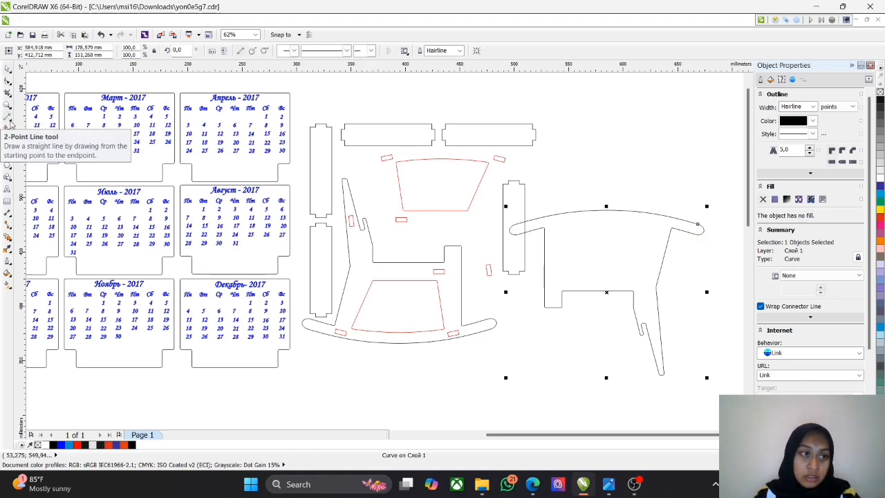
pyautogui.click(9, 119)
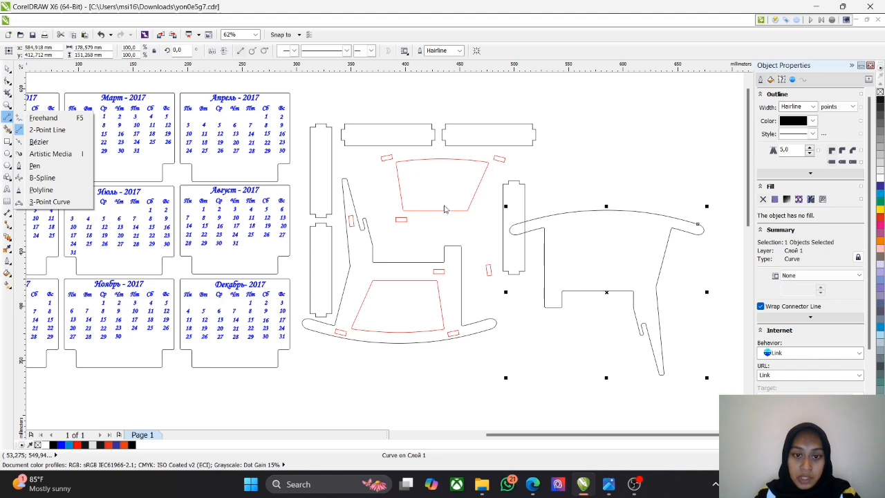
# Step: View the round coaster holder photo p7y3rj2o.jpg, and switch to its drawing p7y3rj2o.cdr in CorelDRAW
pyautogui.click(609, 484)
pyautogui.click(874, 235)
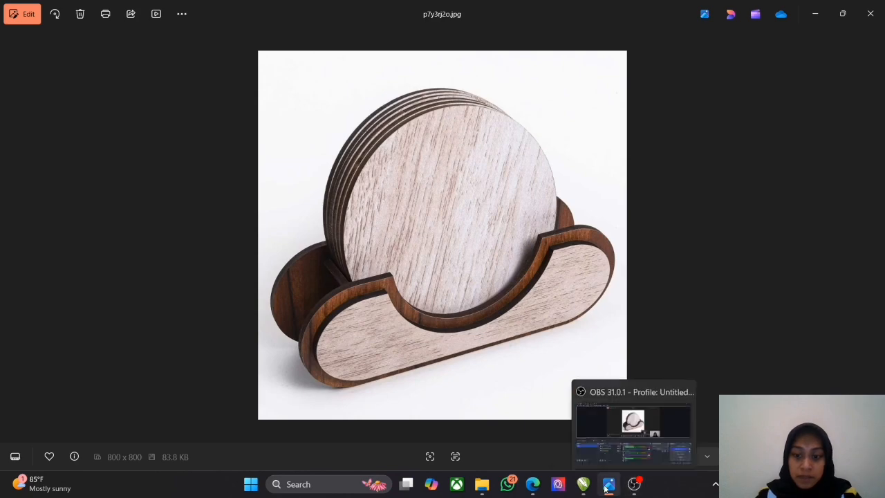
pyautogui.click(579, 487)
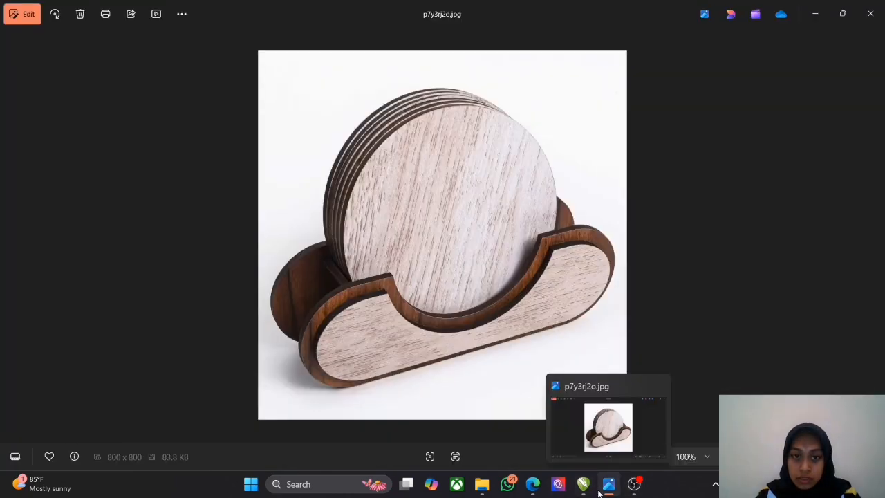
pyautogui.moveTo(578, 491)
pyautogui.click(786, 423)
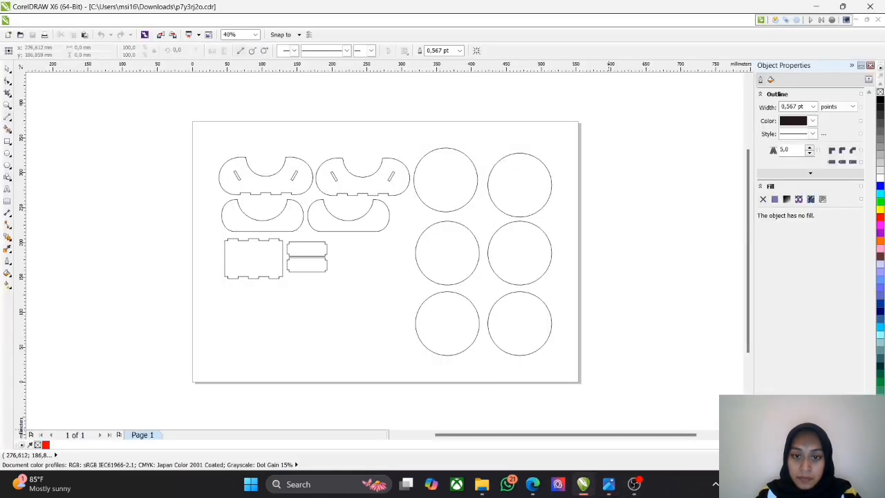
pyautogui.scroll(1, 73, 228)
pyautogui.scroll(-1, 326, 267)
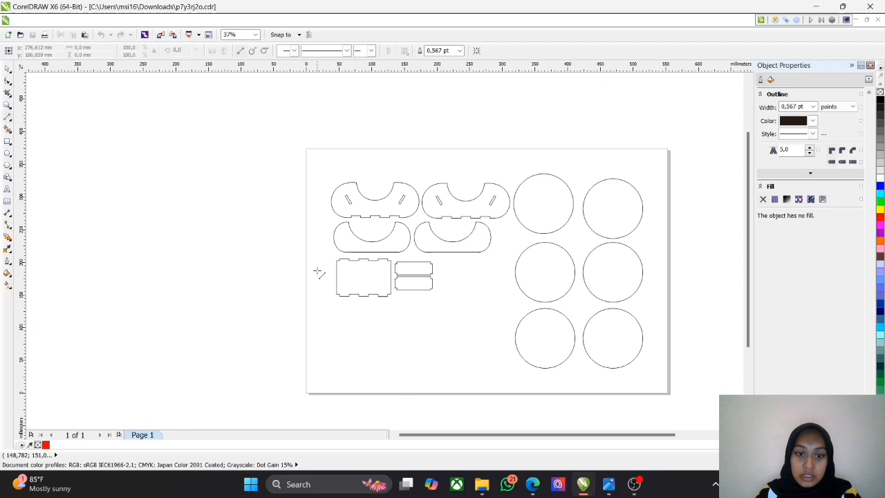
# Step: Examine the layout of the coaster circles, the curved holder panels with their slots, and the tabbed plates
pyautogui.click(6, 69)
pyautogui.moveTo(468, 341); pyautogui.dragTo(439, 298)
pyautogui.scroll(-1, 456, 273)
pyautogui.scroll(2, 417, 226)
pyautogui.scroll(-2, 511, 250)
pyautogui.scroll(2, 516, 258)
pyautogui.scroll(-1, 527, 297)
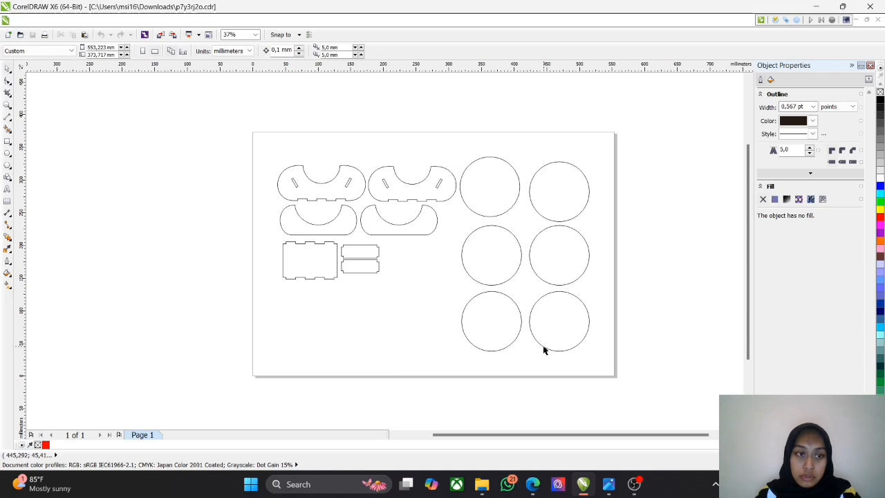
pyautogui.scroll(1, 544, 347)
pyautogui.moveTo(435, 272); pyautogui.dragTo(483, 318)
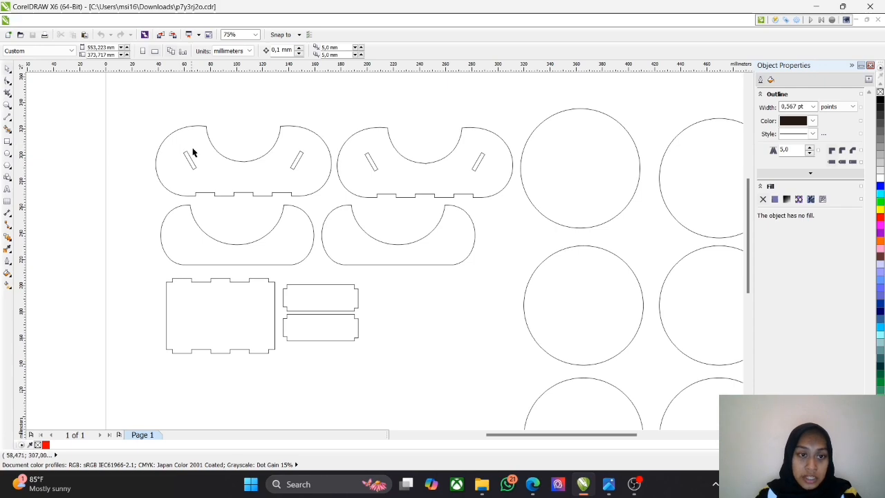
pyautogui.moveTo(297, 168); pyautogui.dragTo(324, 176)
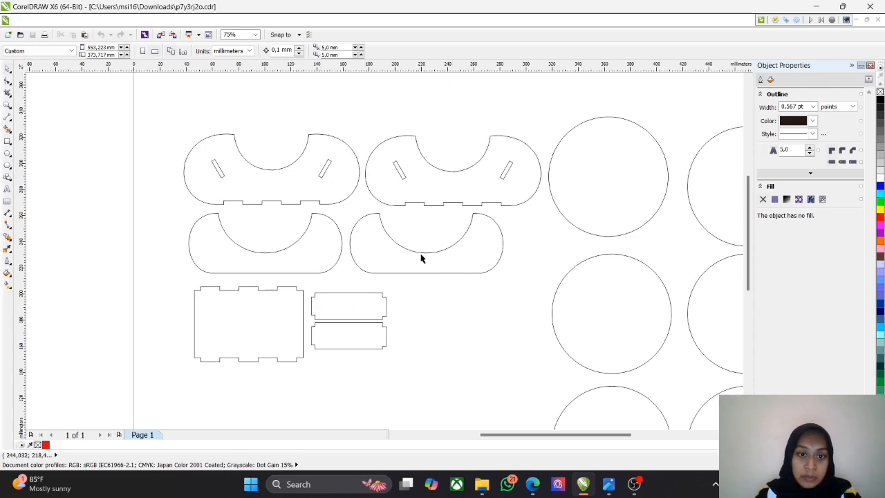
# Step: Compare the photo of the assembled coaster holder with the curved panels, tabbed base and small connecting pieces in the drawing
pyautogui.click(608, 484)
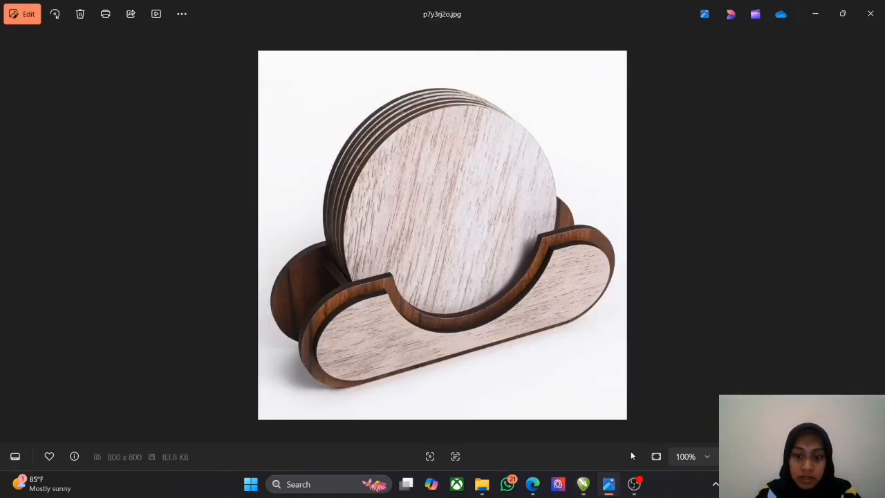
pyautogui.click(583, 484)
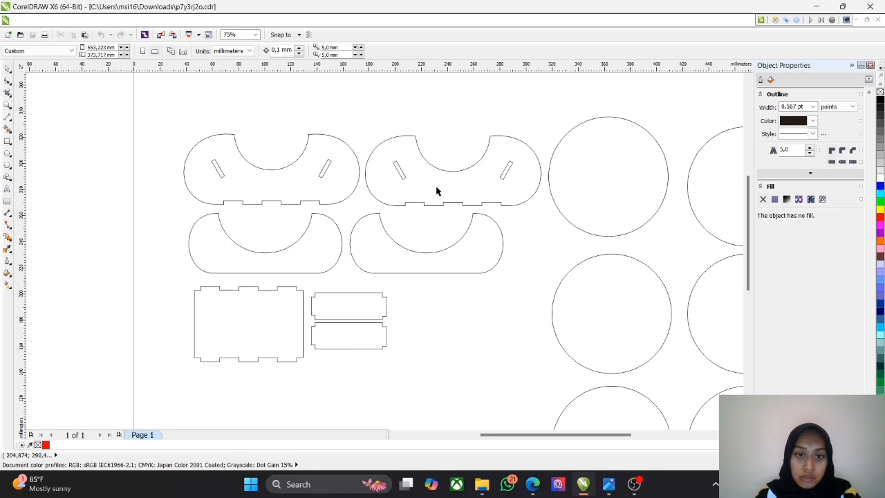
pyautogui.moveTo(541, 269); pyautogui.dragTo(495, 258)
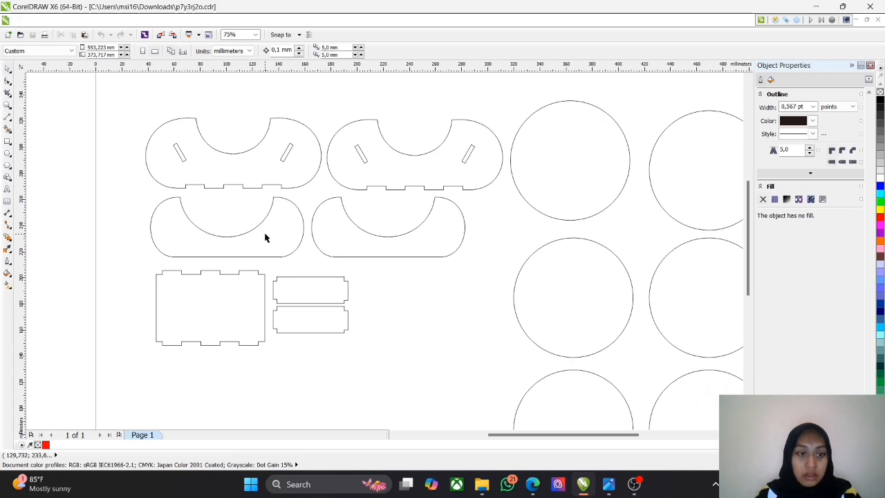
pyautogui.moveTo(514, 266); pyautogui.dragTo(550, 275)
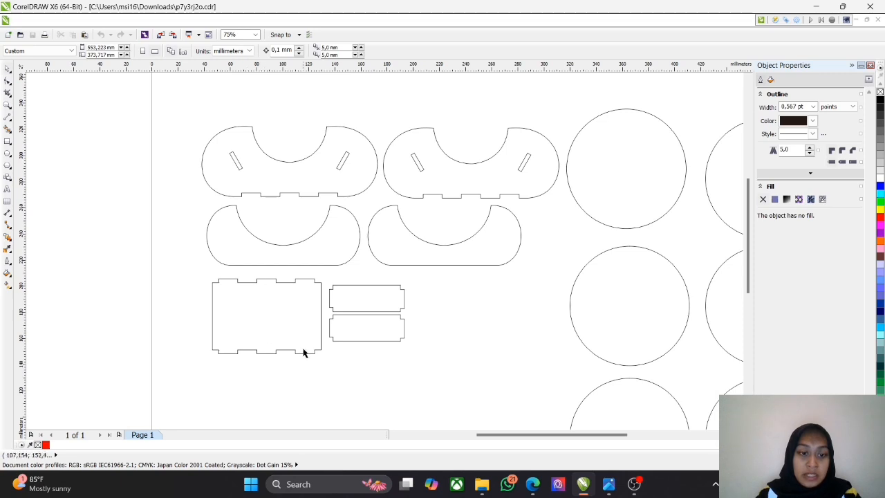
pyautogui.moveTo(202, 277); pyautogui.dragTo(441, 385)
pyautogui.click(137, 282)
pyautogui.click(9, 118)
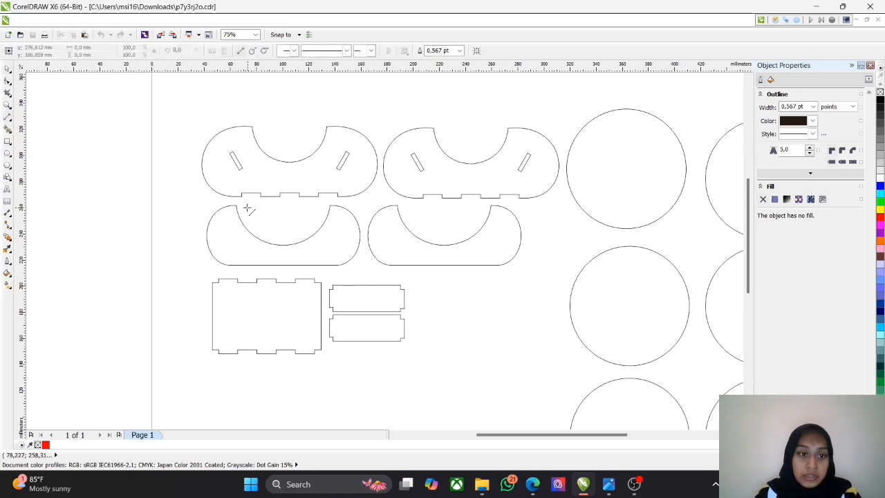
pyautogui.scroll(-2, 584, 239)
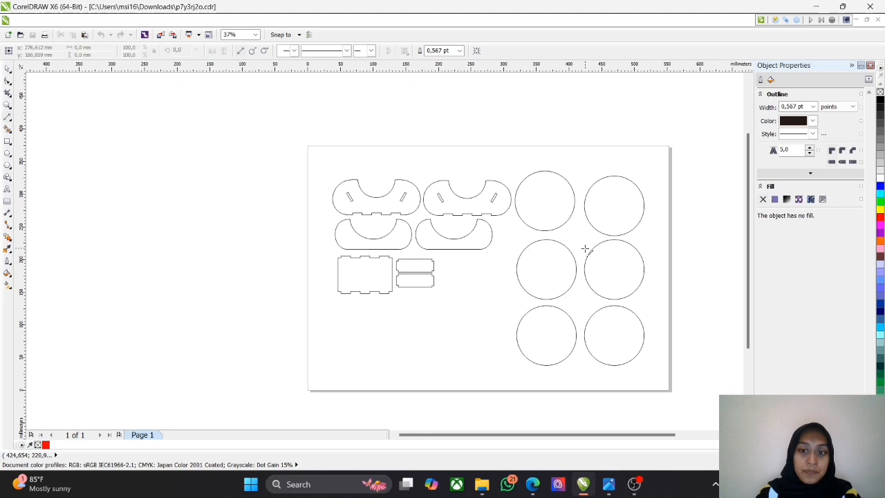
# Step: View the cheese-shaped coaster photo qomezv47.jpeg, and switch to its drawing qomezv47.cdr in CorelDRAW
pyautogui.click(608, 484)
pyautogui.click(875, 235)
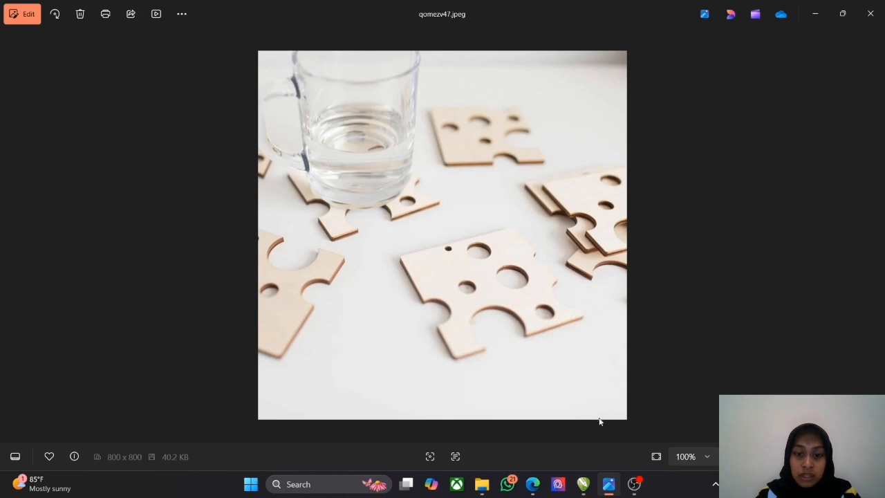
pyautogui.click(14, 235)
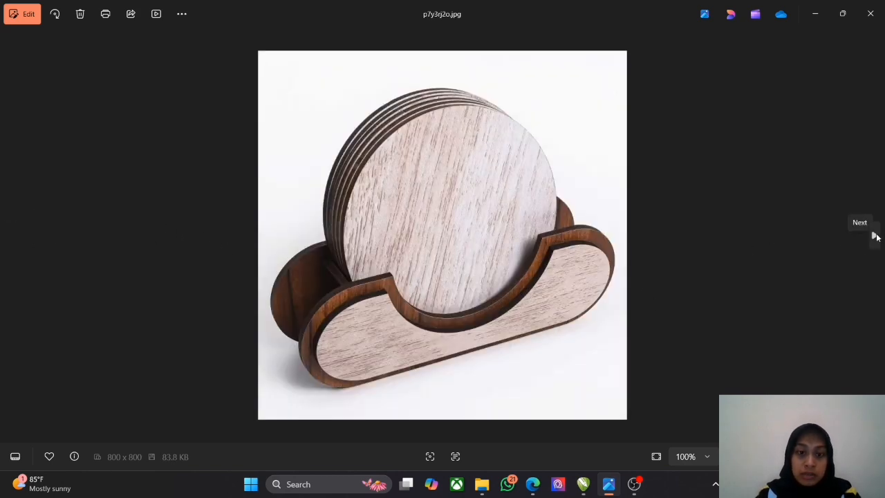
pyautogui.click(875, 236)
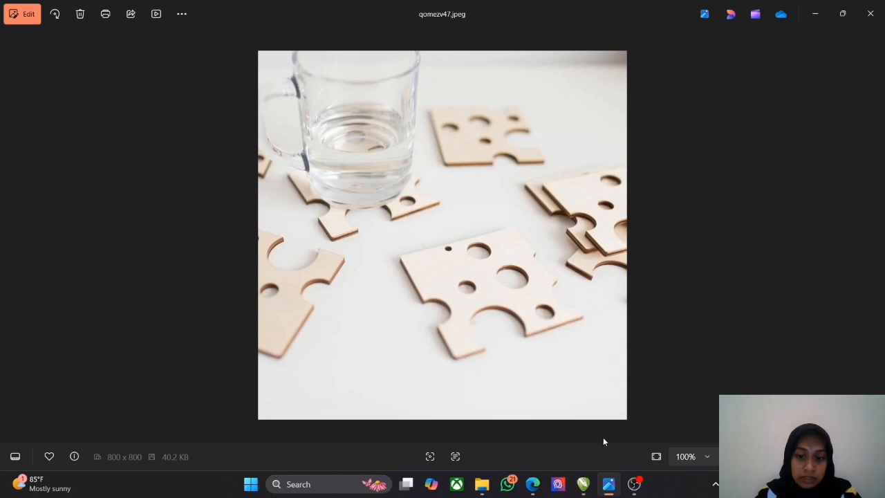
pyautogui.click(583, 485)
pyautogui.moveTo(586, 489)
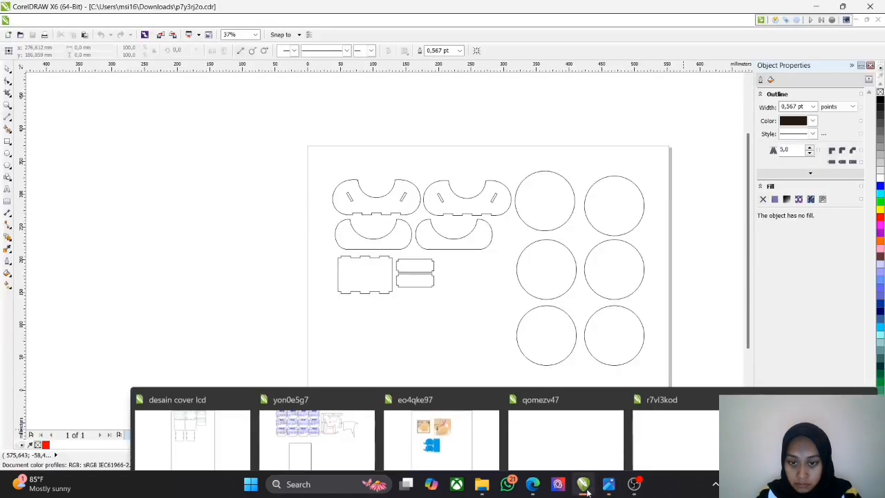
pyautogui.click(573, 453)
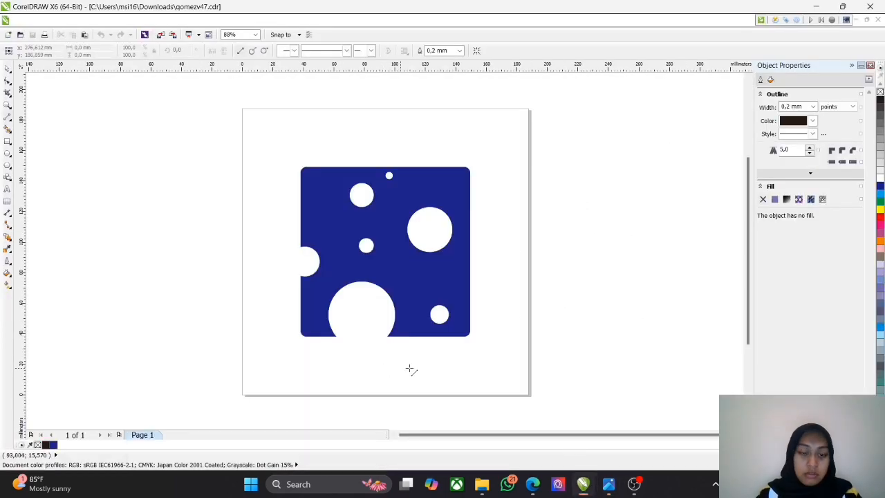
# Step: Inspect the blue square coaster with round cutouts by selecting it, deselect it, and look through the object arrangement commands
pyautogui.scroll(1, 350, 302)
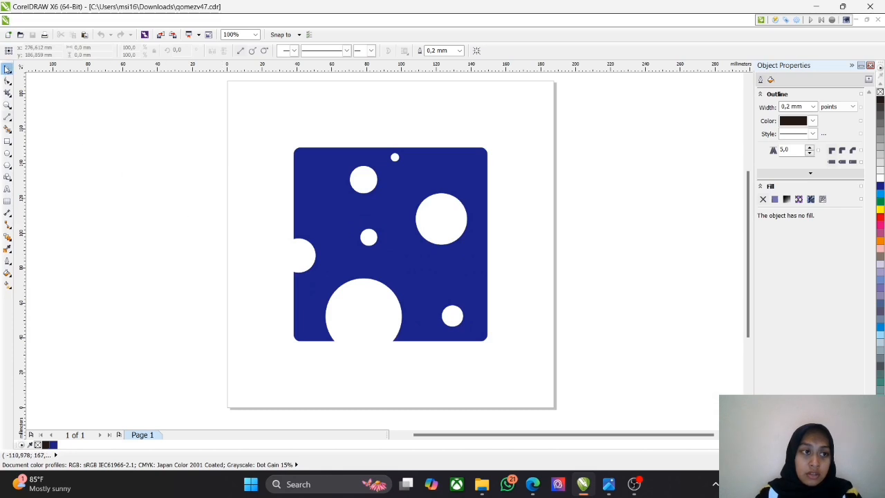
pyautogui.click(6, 69)
pyautogui.click(395, 199)
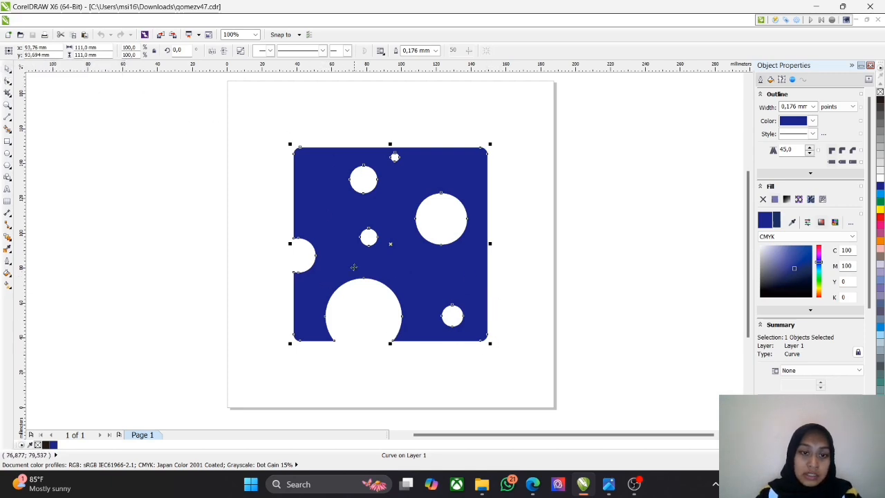
pyautogui.press('Escape')
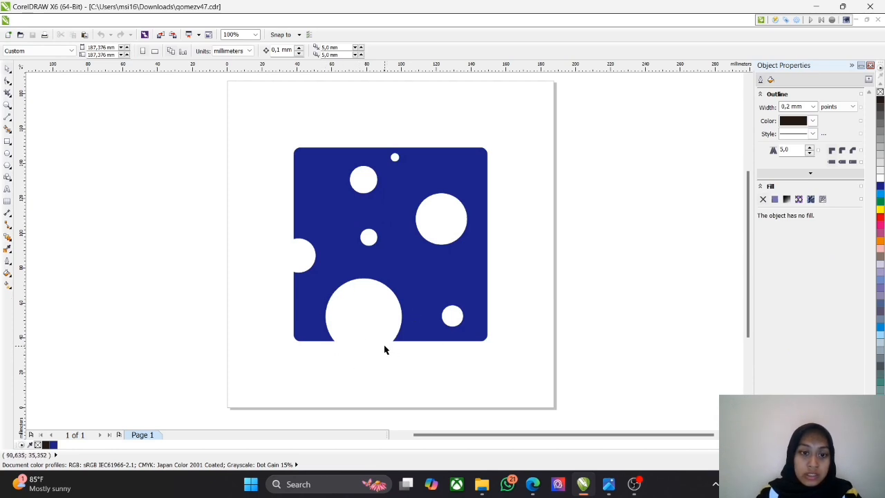
pyautogui.click(128, 20)
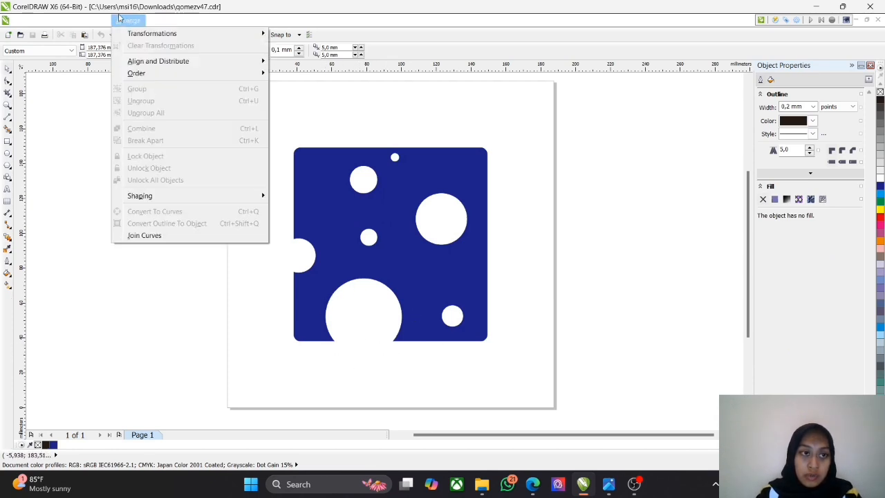
pyautogui.click(267, 352)
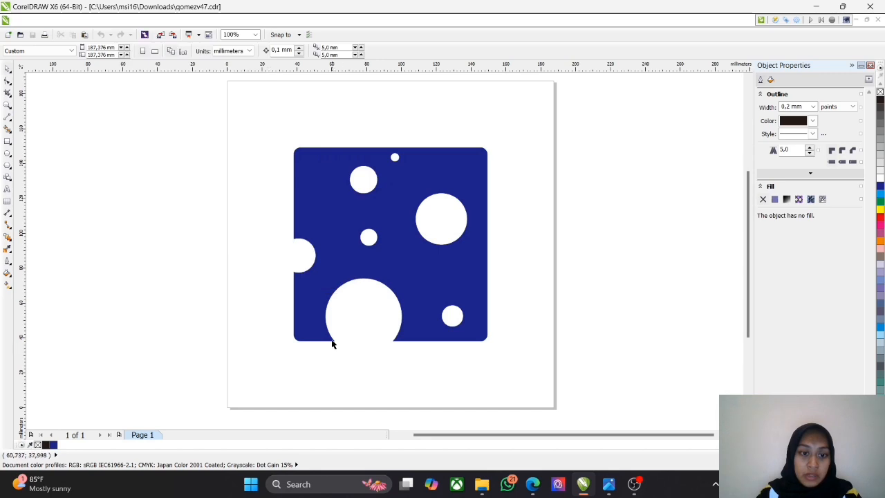
# Step: View the drink-name coasters photo r7vl3kod.jpg, and switch to r7vl3kod.cdr in CorelDRAW to examine the coaster layout
pyautogui.click(608, 484)
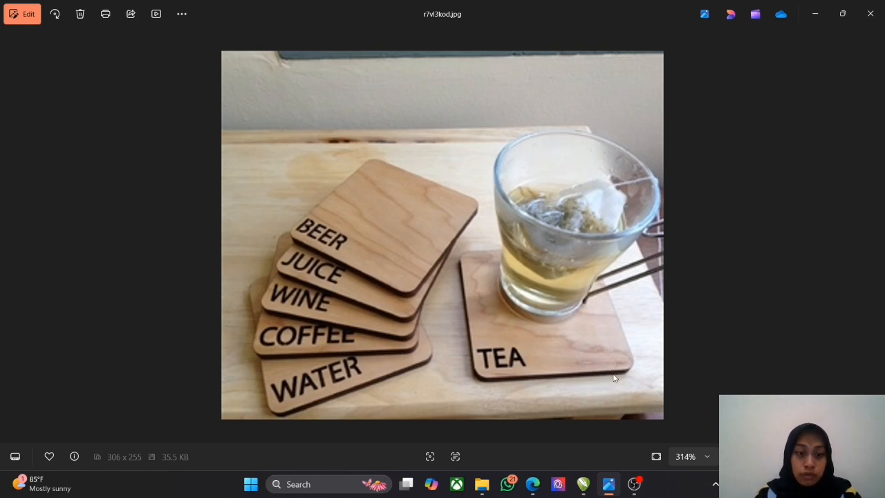
pyautogui.click(593, 486)
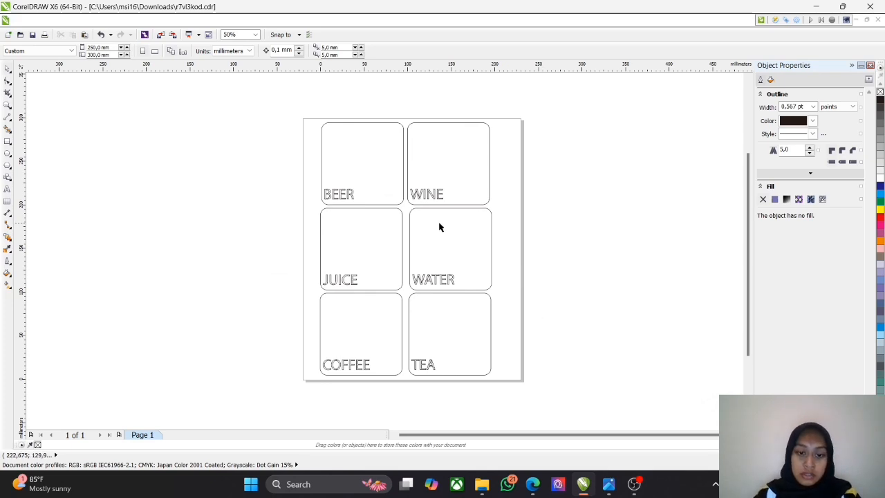
pyautogui.scroll(1, 411, 298)
pyautogui.scroll(-1, 411, 298)
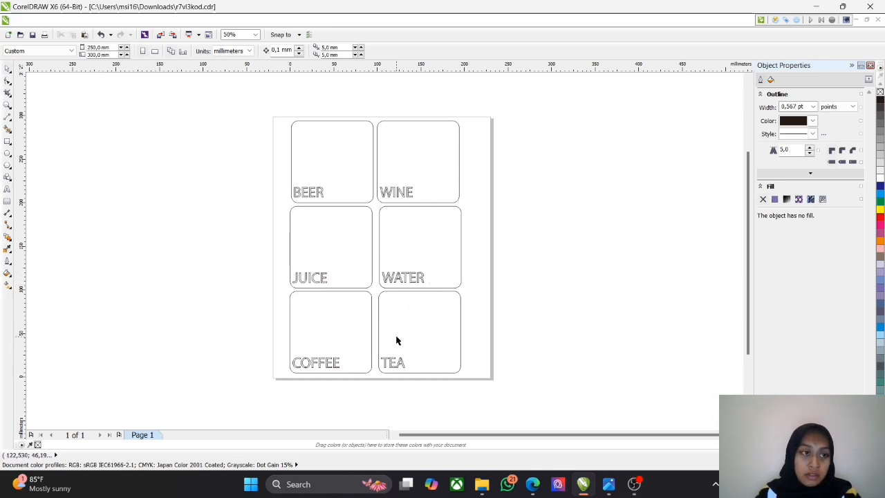
# Step: Select the outline of the BEER coaster with the Rectangle tool active to check its width and height
pyautogui.scroll(1, 419, 241)
pyautogui.moveTo(337, 202); pyautogui.dragTo(362, 320)
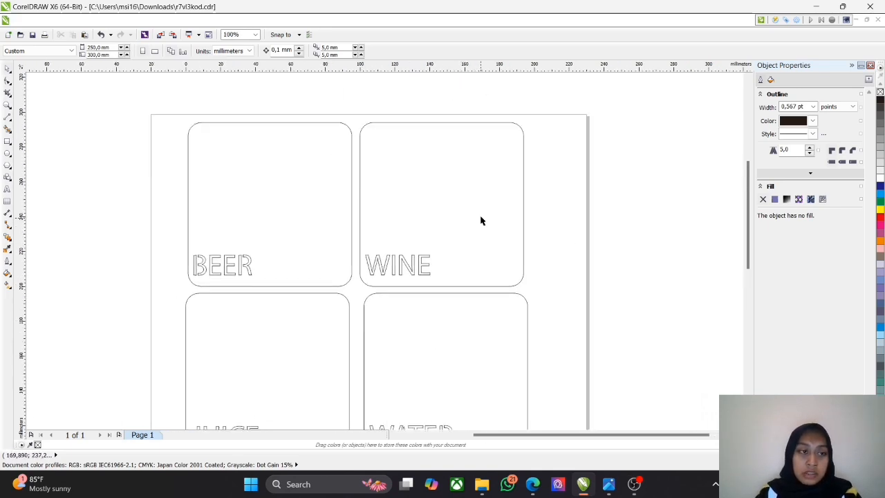
pyautogui.click(7, 142)
pyautogui.click(318, 171)
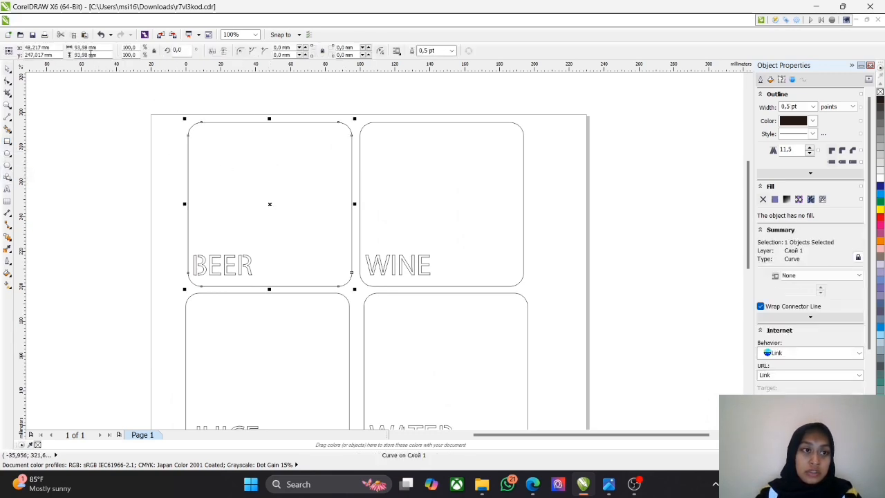
# Step: Deselect the BEER coaster outline, view the JUICE and WATER coasters below, and activate the Text tool
pyautogui.click(116, 211)
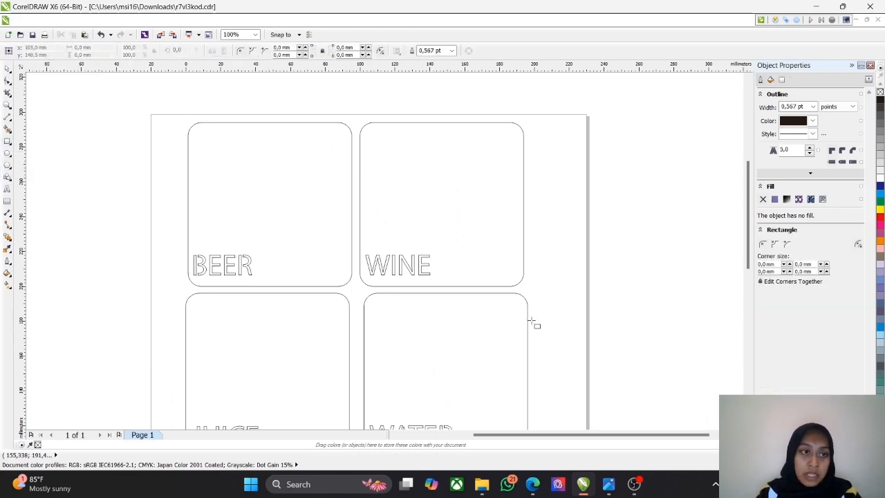
pyautogui.moveTo(559, 322); pyautogui.dragTo(571, 188)
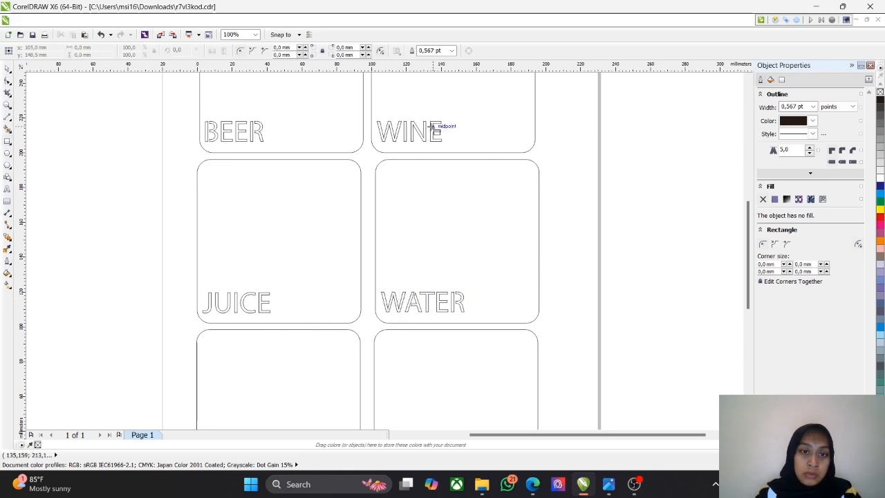
pyautogui.click(7, 188)
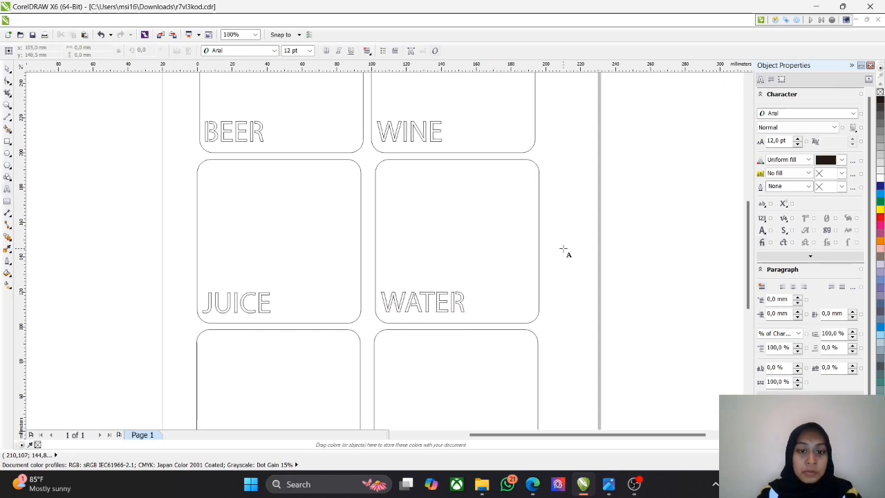
# Step: Switch to the drawing eo4qke97.cdr and examine the elephant pen holder photos and its blue cutting parts up close
pyautogui.moveTo(583, 484)
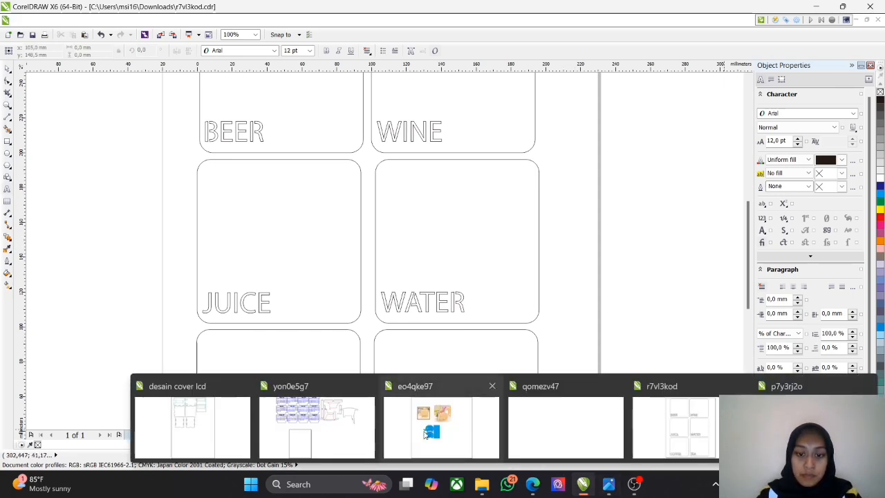
pyautogui.click(442, 422)
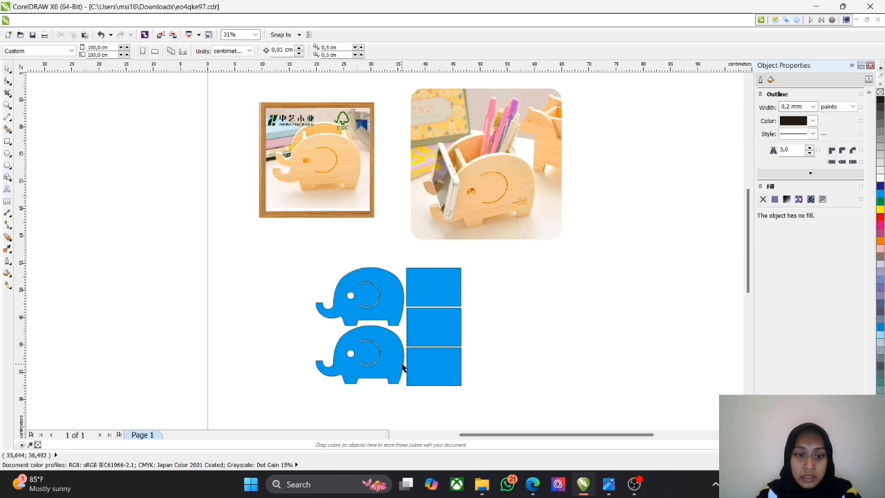
pyautogui.hscroll(1, 428, 309)
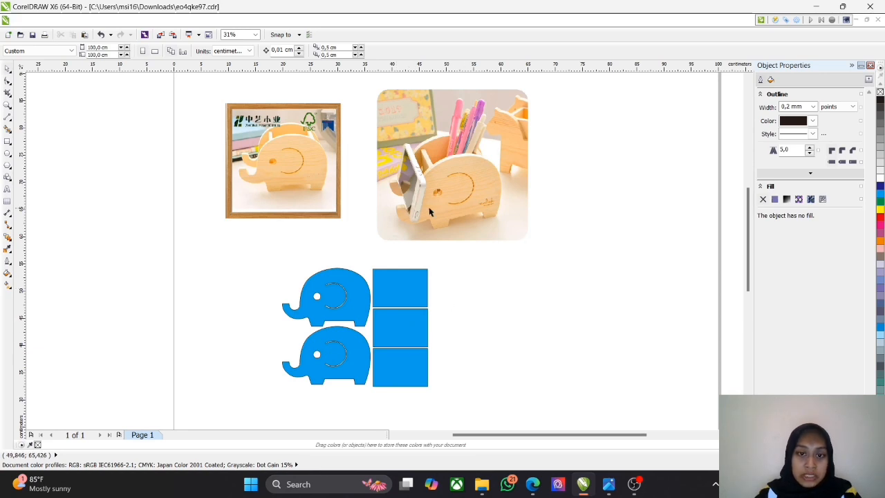
pyautogui.scroll(2, 357, 306)
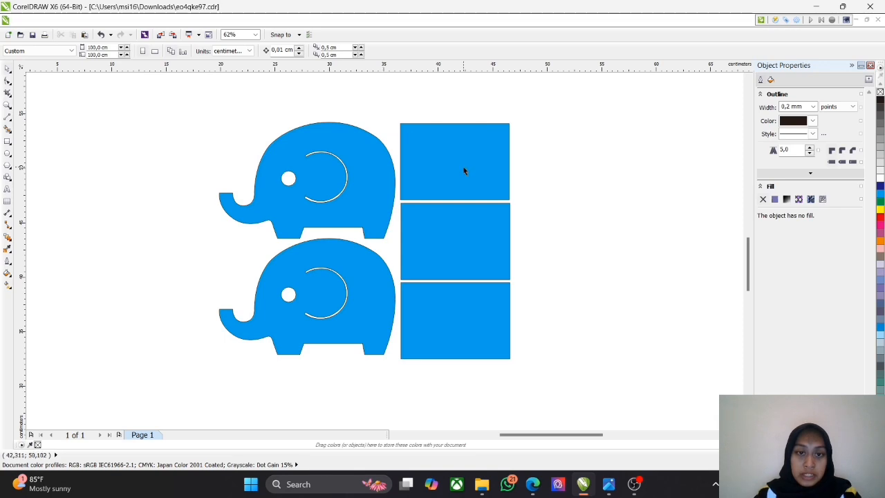
# Step: Draw a trial rectangle about 11.9 × 7.1 cm beside the blue rectangular panels, and undo it
pyautogui.click(8, 141)
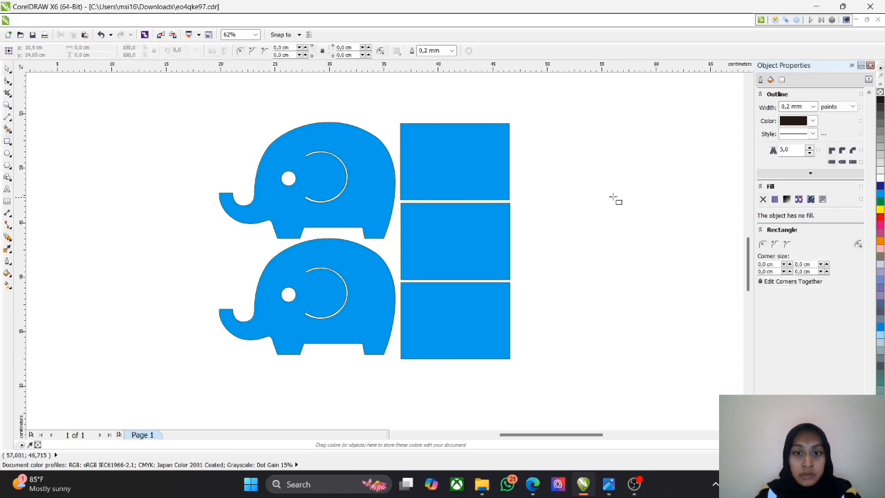
pyautogui.moveTo(565, 142)
pyautogui.mouseDown()
pyautogui.moveTo(666, 233)
pyautogui.moveTo(697, 221)
pyautogui.mouseUp()
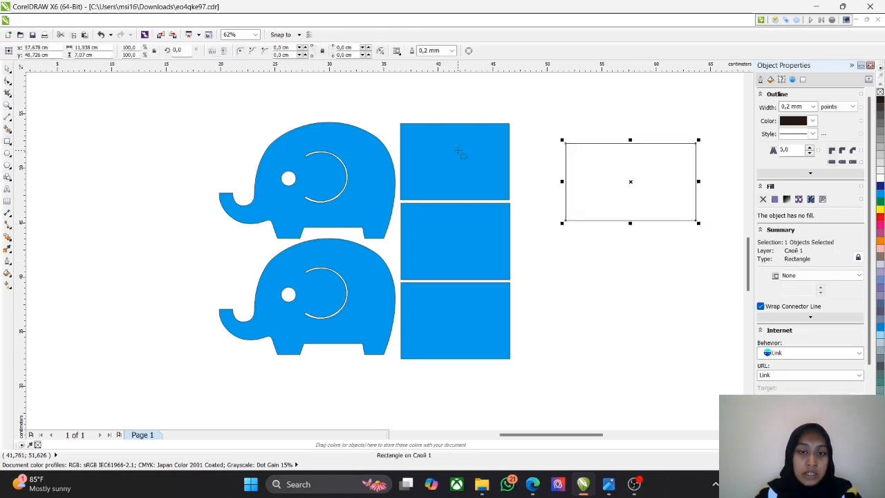
pyautogui.hotkey('ctrl', 'z')
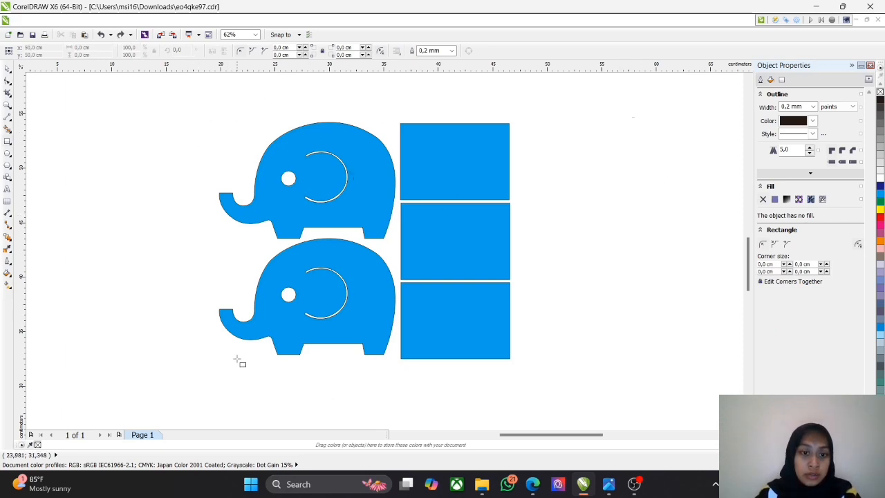
# Step: Draw an upward-bulging arch about 12.7 cm wide and 4.1 cm high beside the elephants' trunks with the 3-Point Curve tool
pyautogui.click(8, 153)
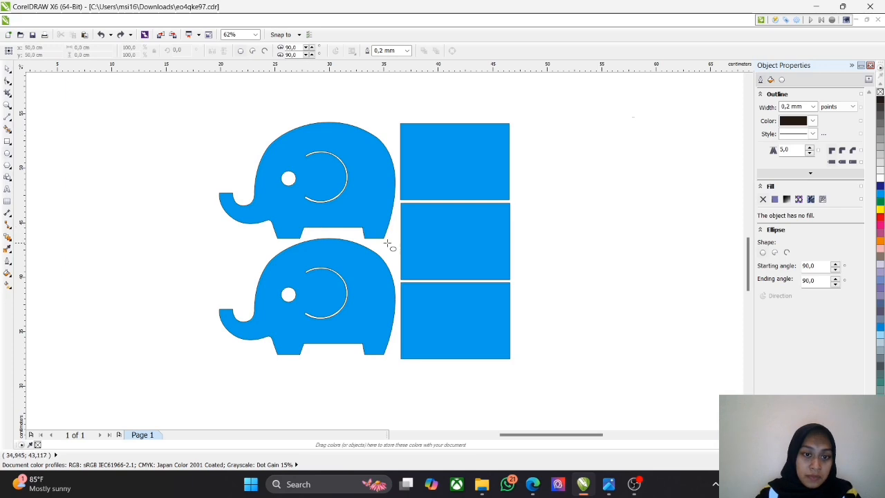
pyautogui.click(9, 123)
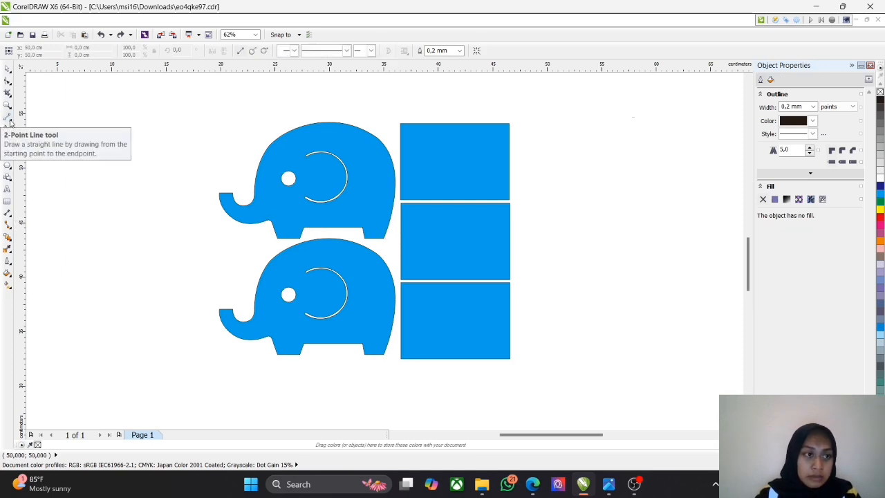
pyautogui.click(11, 126)
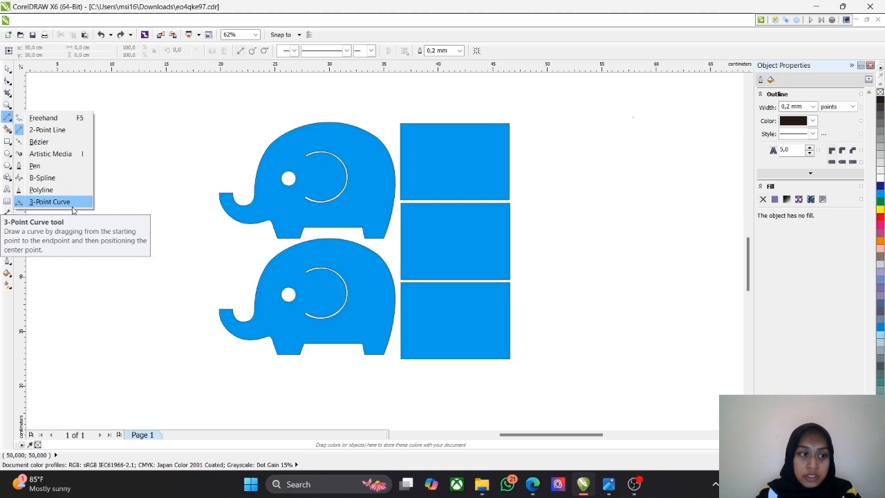
pyautogui.click(72, 205)
pyautogui.moveTo(61, 258); pyautogui.dragTo(202, 258)
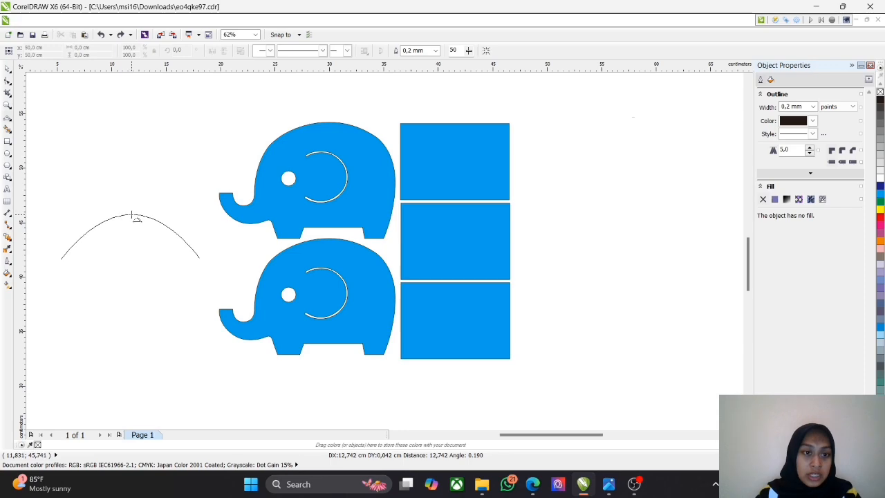
pyautogui.click(133, 216)
pyautogui.scroll(-2, 512, 332)
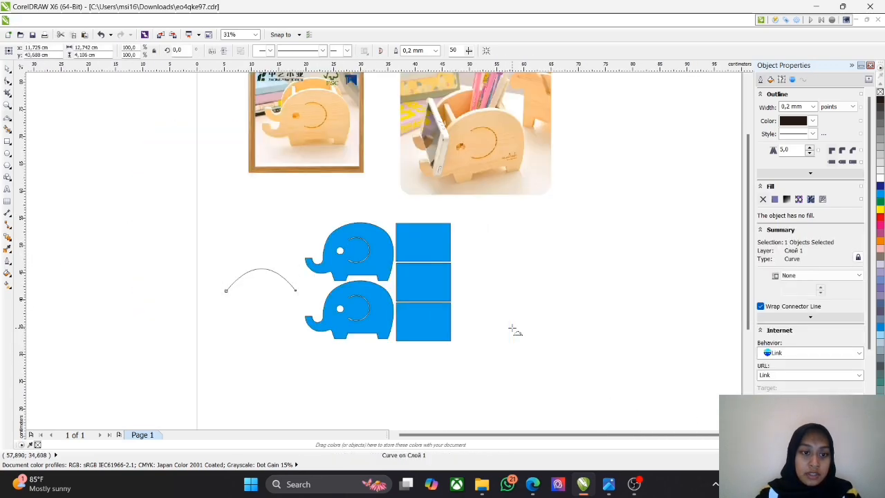